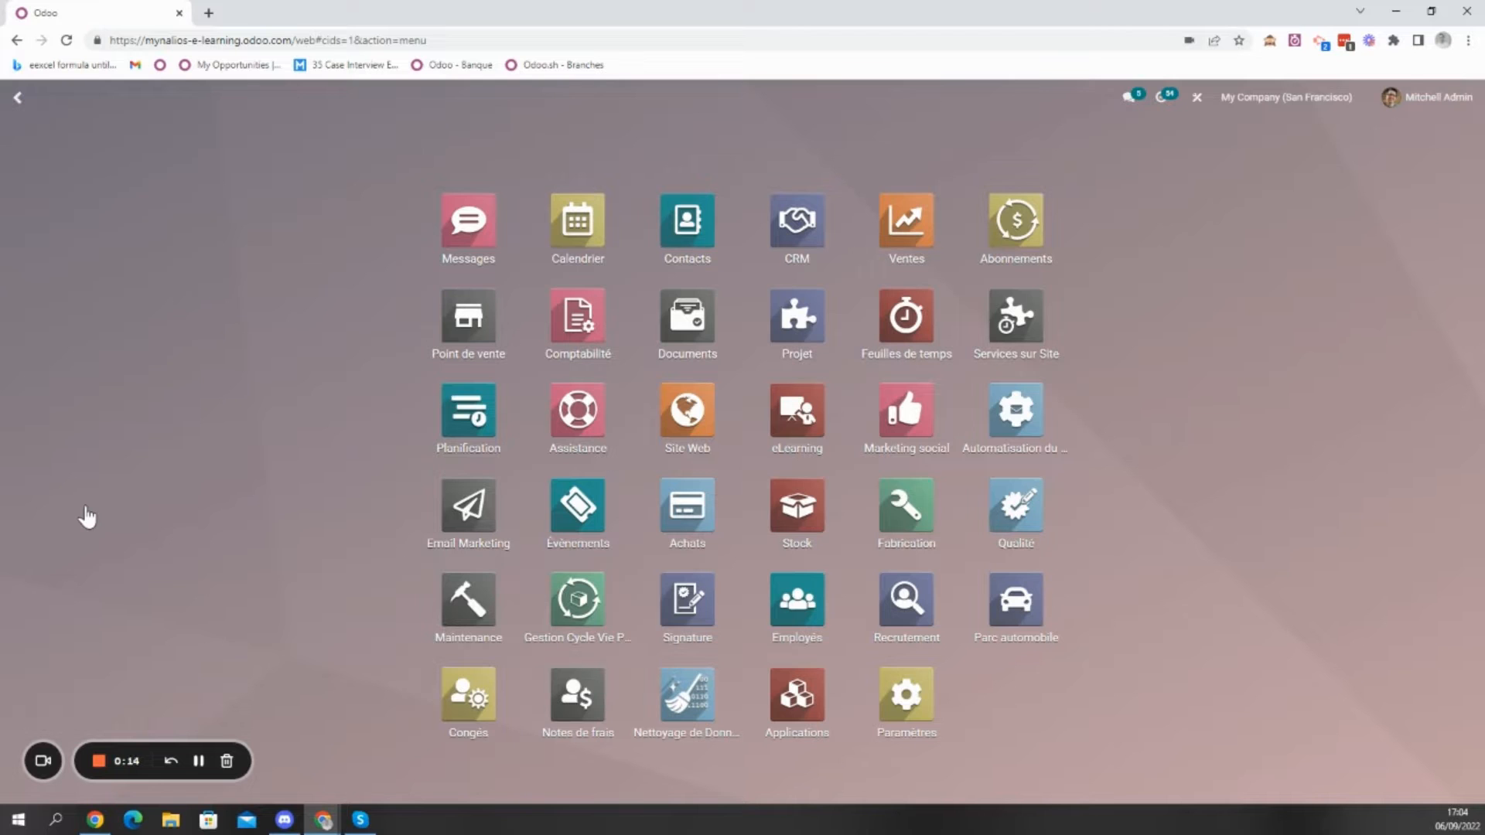
# - Enable discounts (Remises) on order lines in the Sales settings and save the settings
pyautogui.click(885, 235)
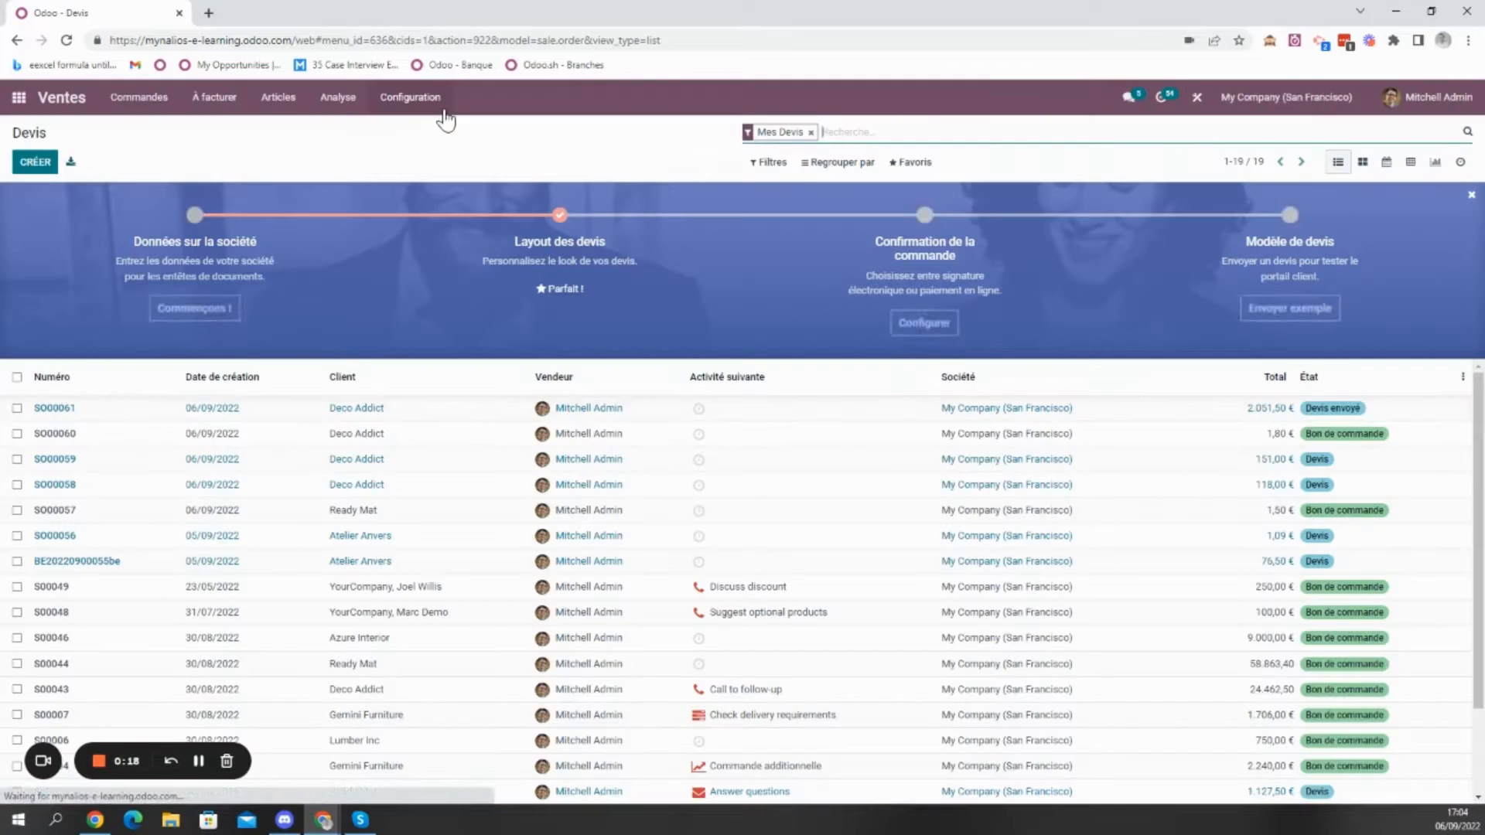
pyautogui.click(423, 115)
pyautogui.click(431, 145)
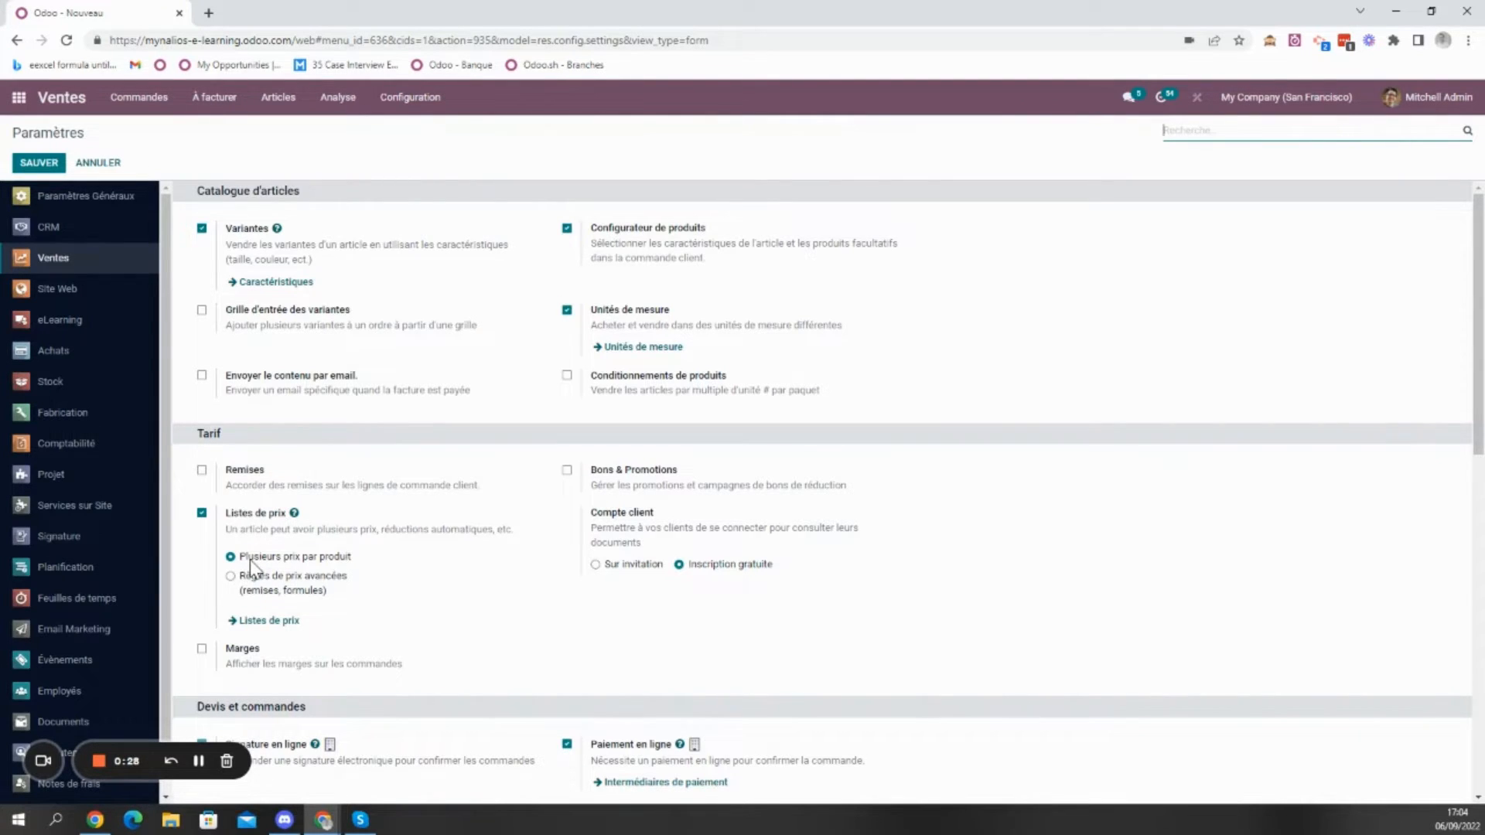
pyautogui.moveTo(250, 567)
pyautogui.click(202, 470)
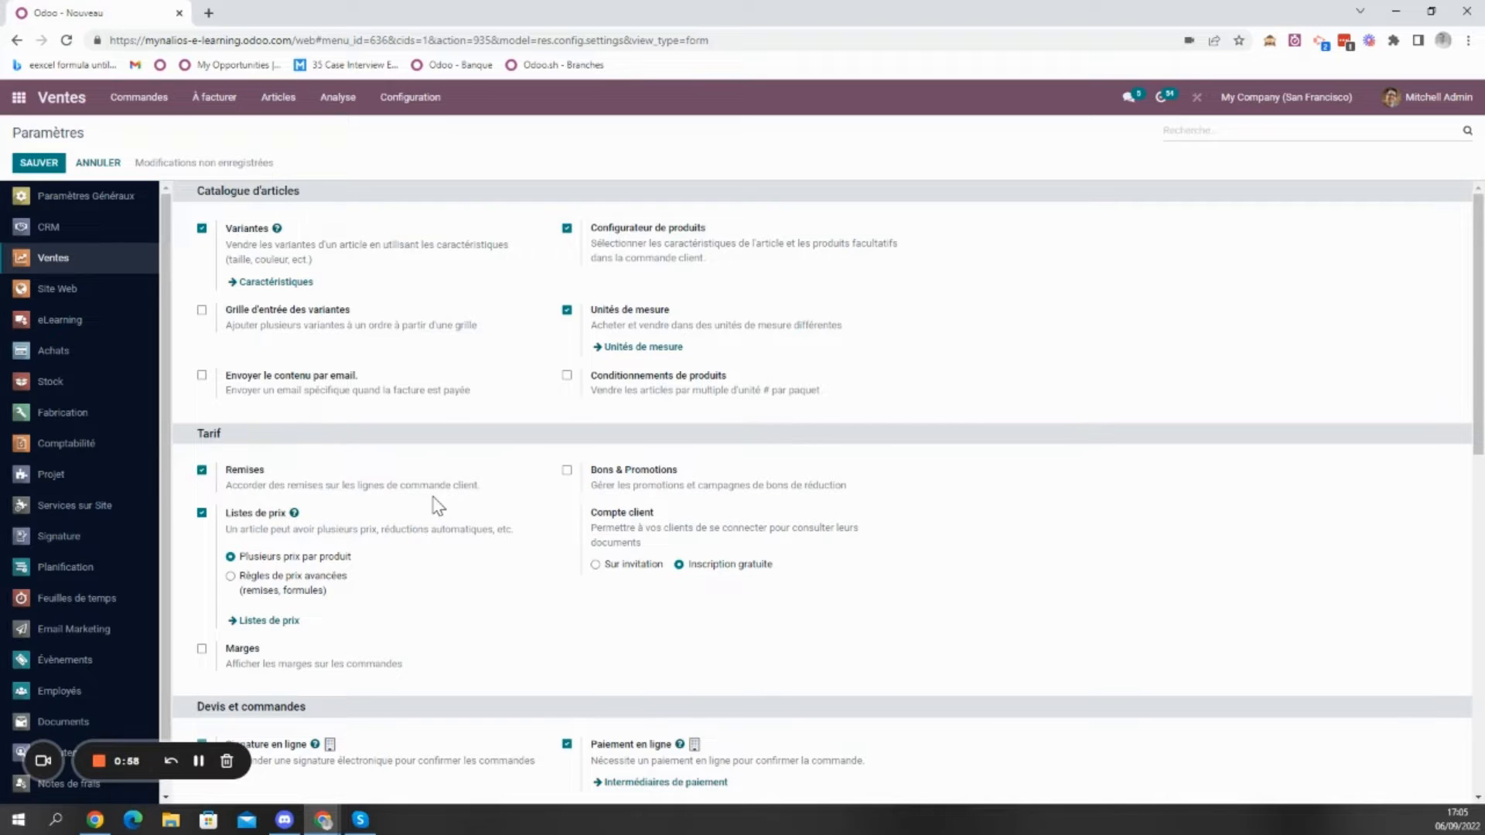
pyautogui.click(38, 162)
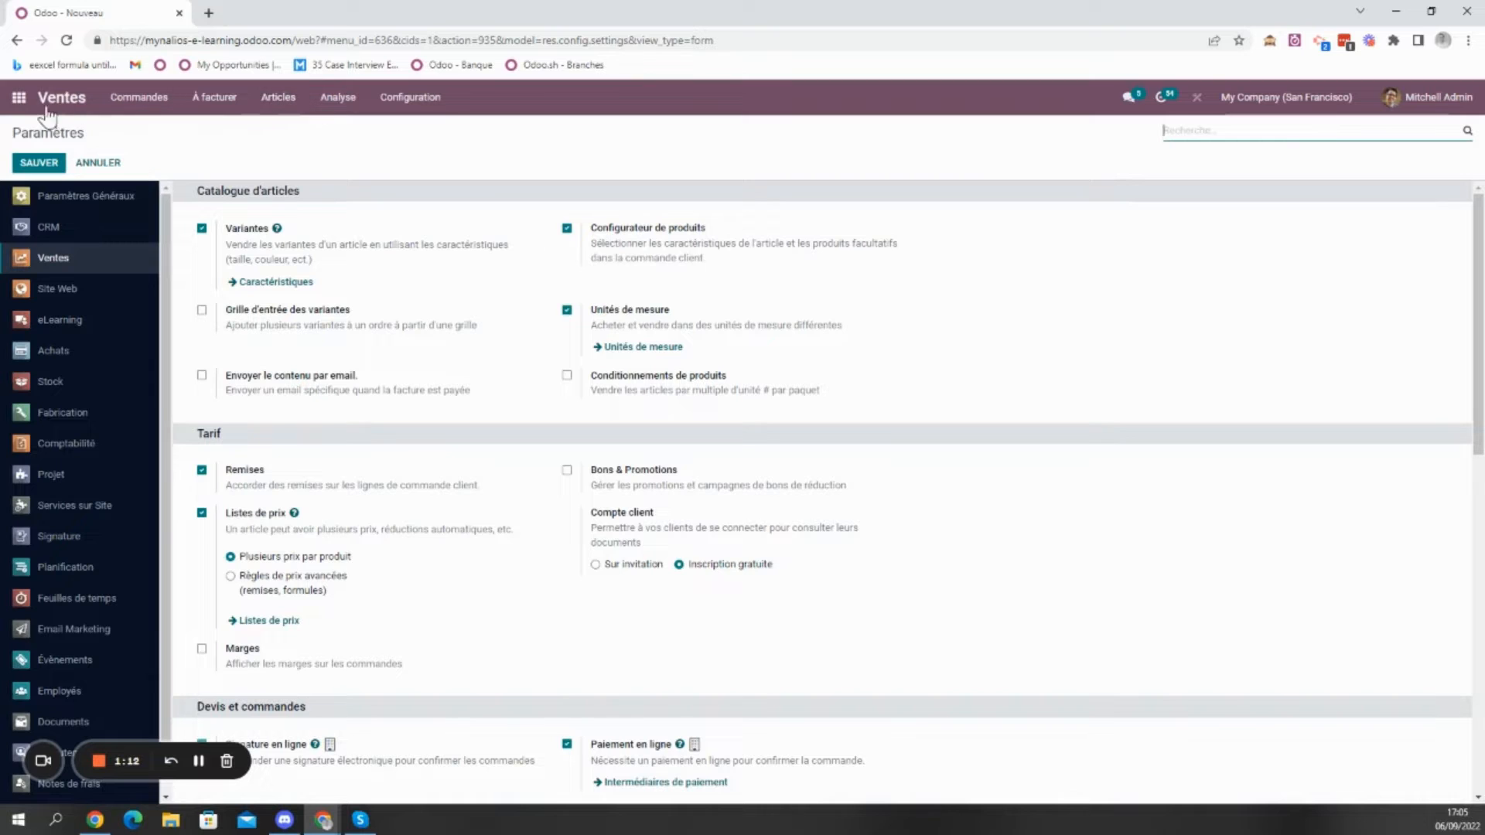
# - Create a new sales price list named "Client Gold"
pyautogui.click(305, 102)
pyautogui.click(297, 168)
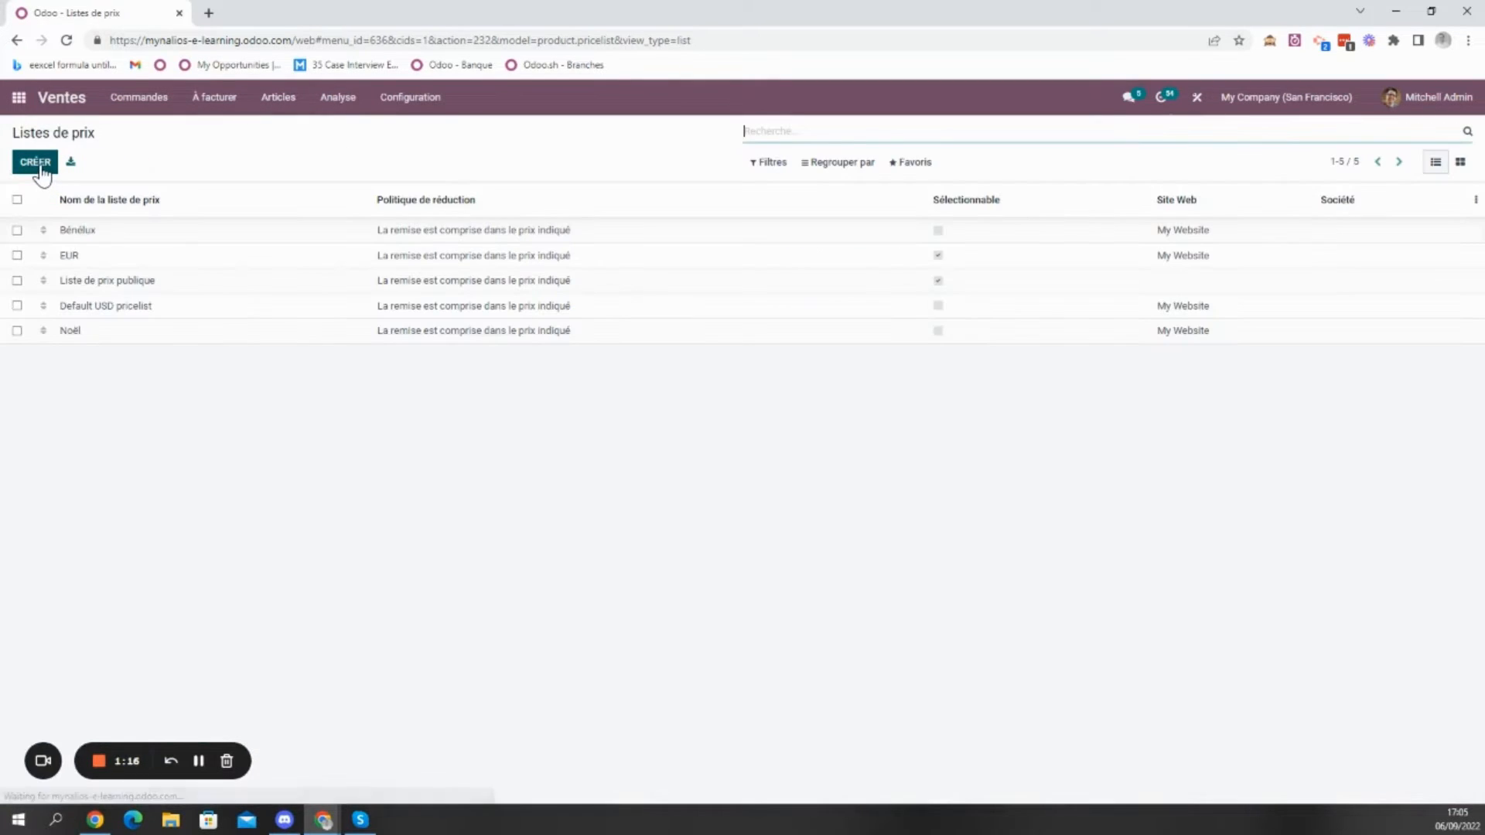
pyautogui.click(34, 163)
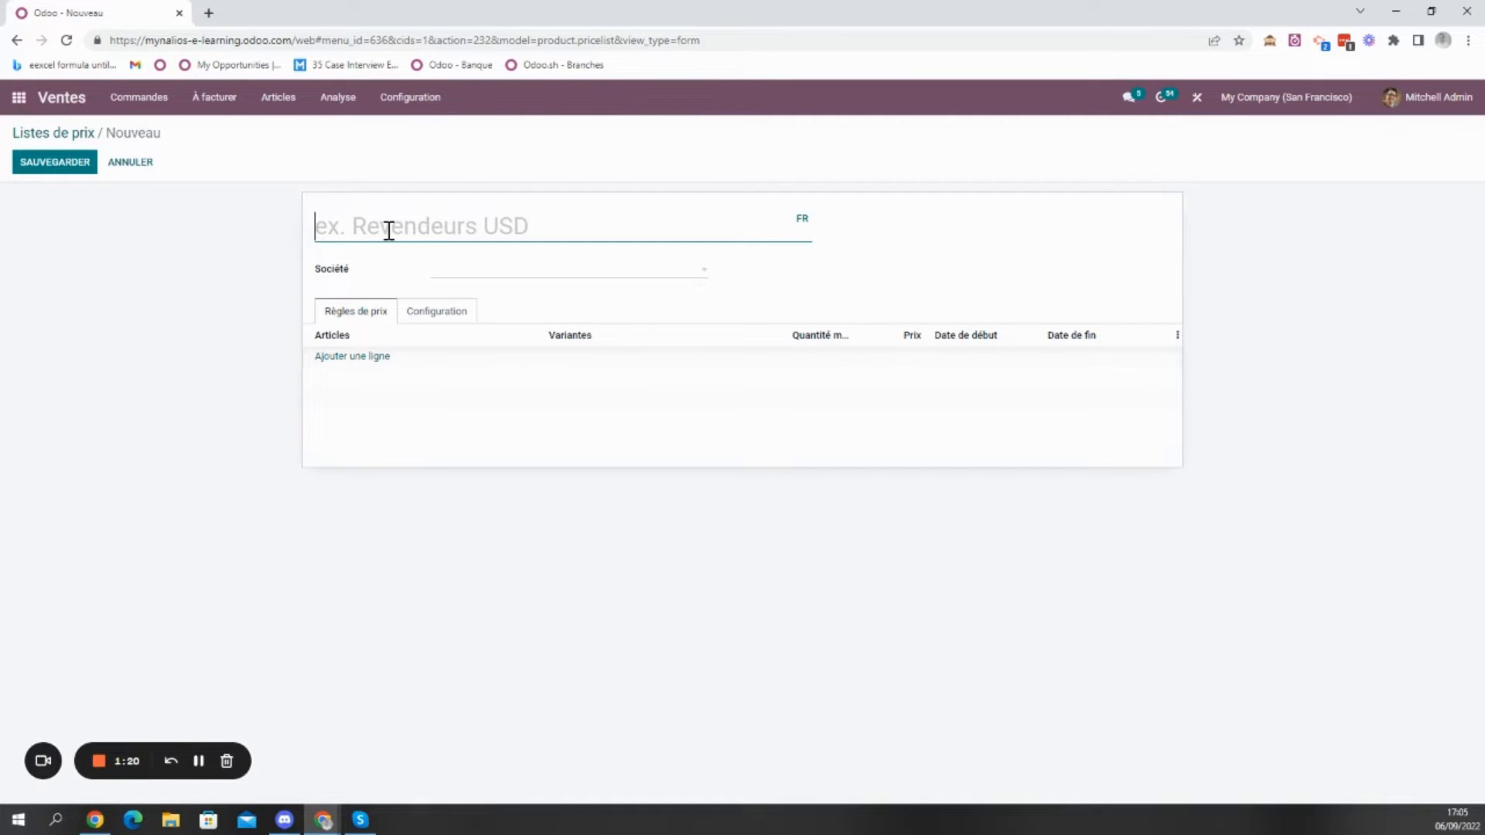
pyautogui.write('Clien')
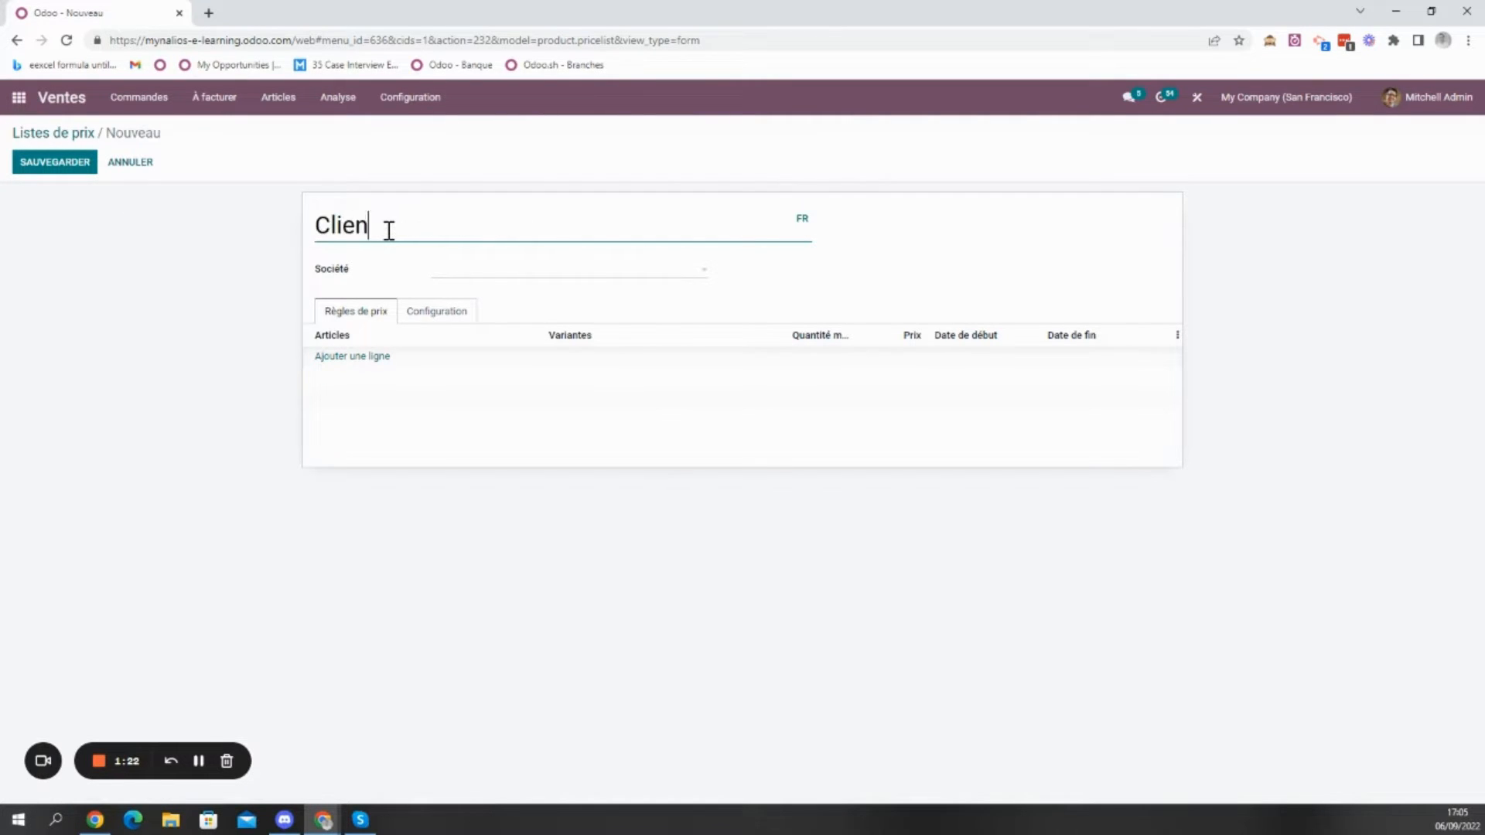
pyautogui.write('t Gold')
# - Add a price rule for the article Canapé trois places and check the article's sale price in its record
pyautogui.click(358, 359)
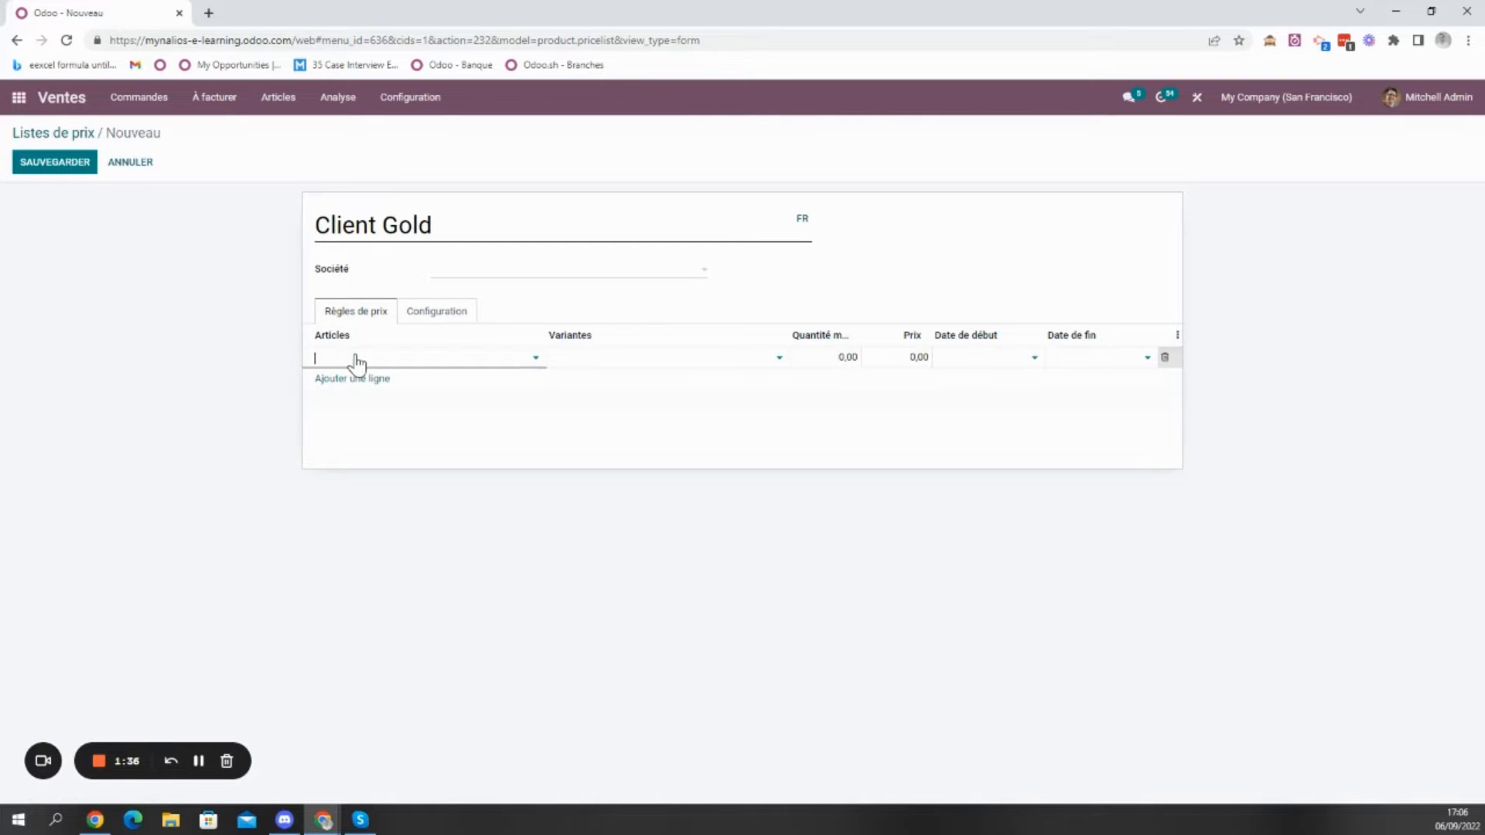
pyautogui.write('cana')
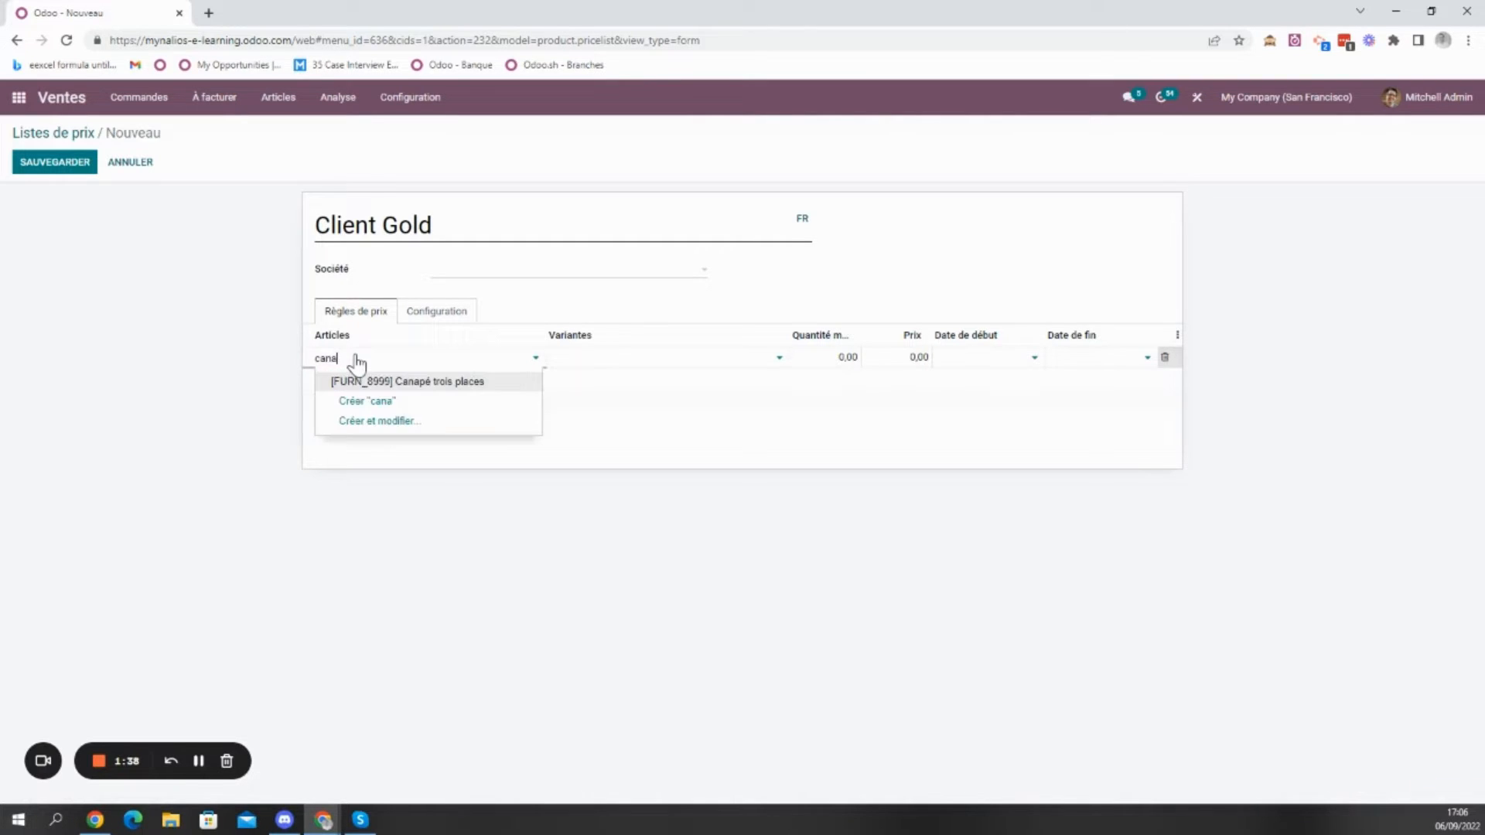
pyautogui.press('Return')
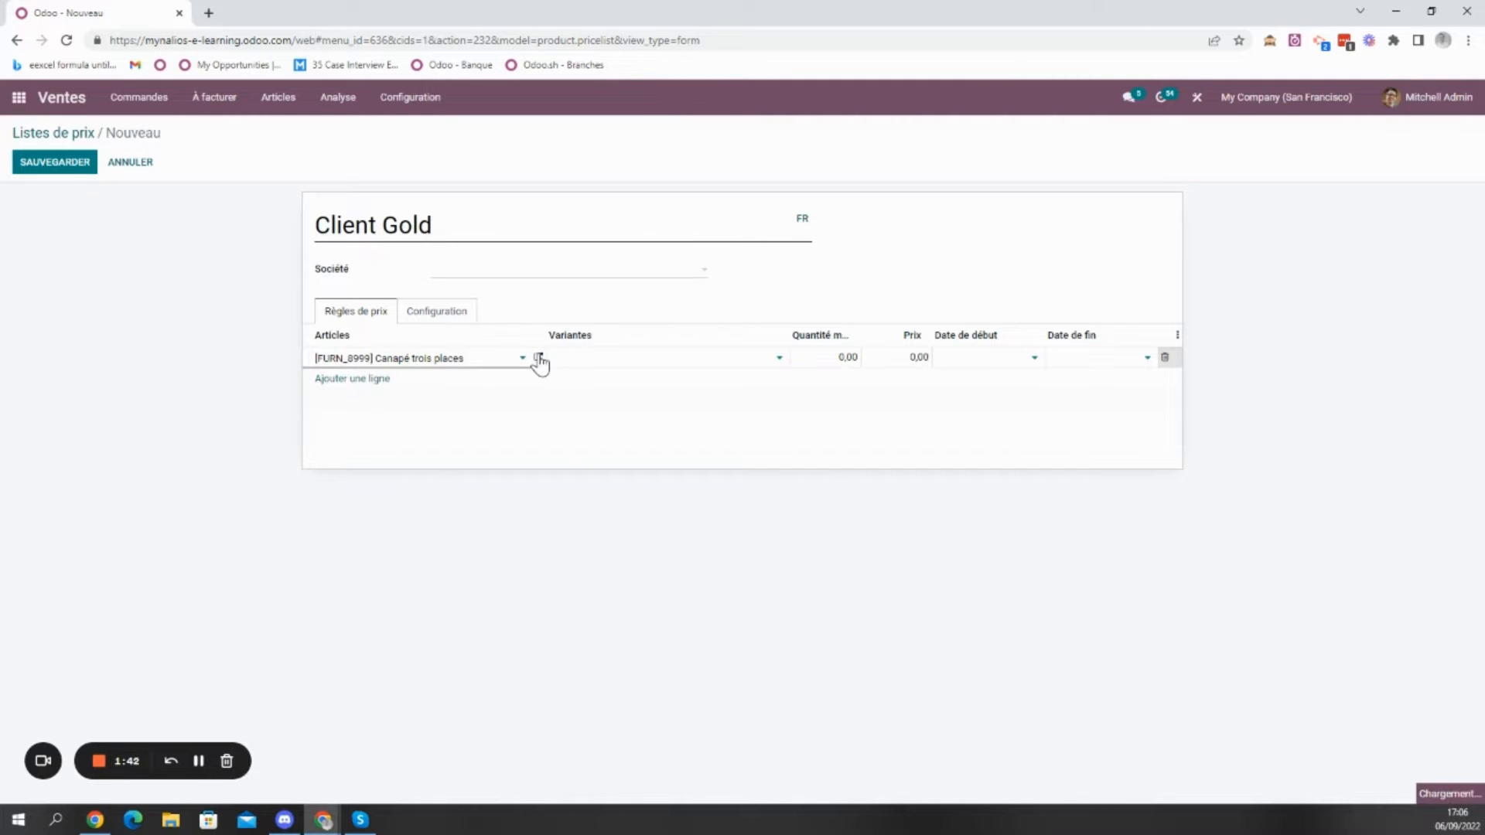
pyautogui.click(539, 358)
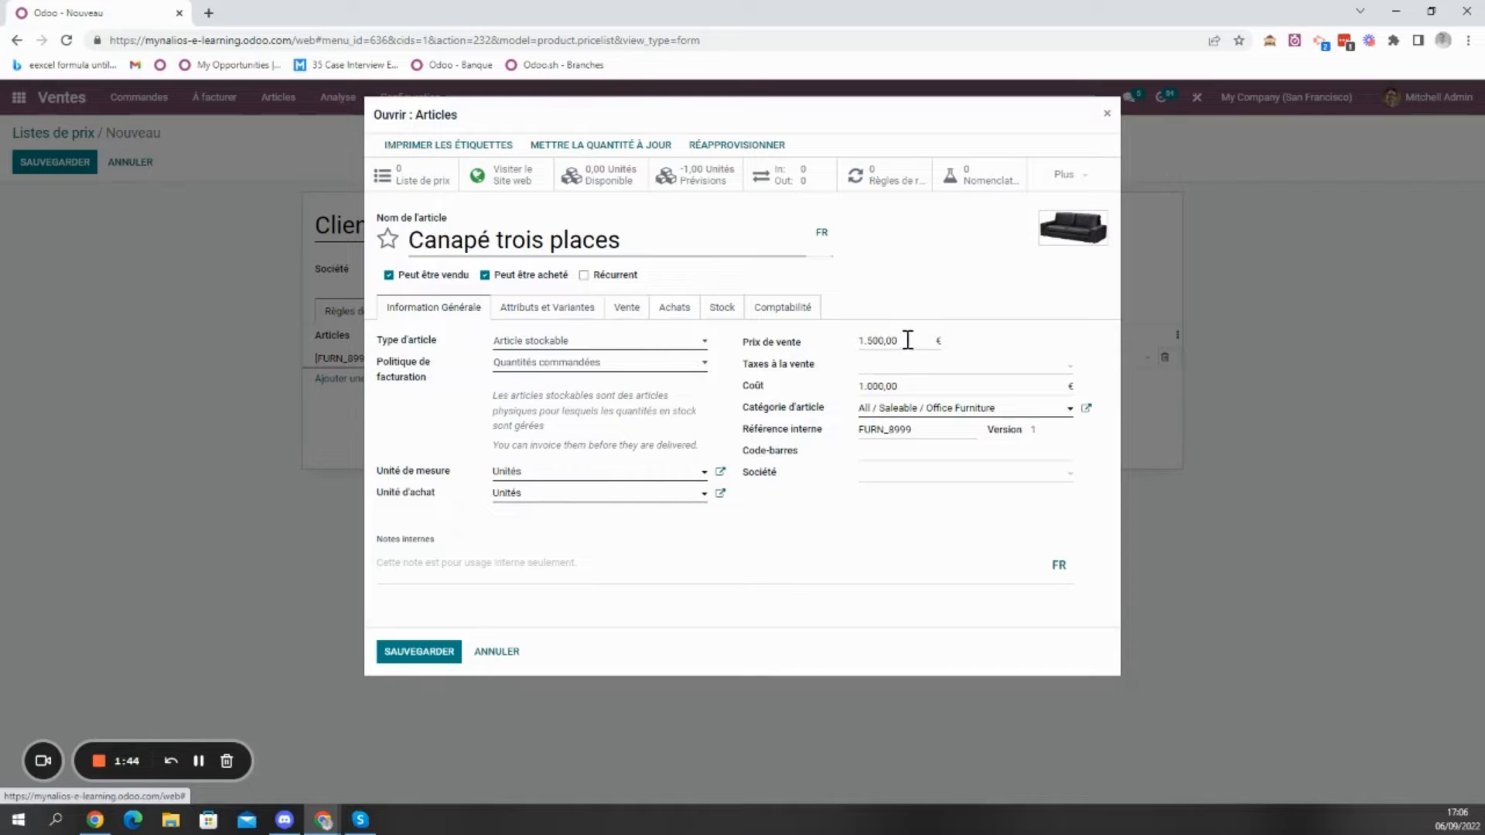
pyautogui.click(445, 652)
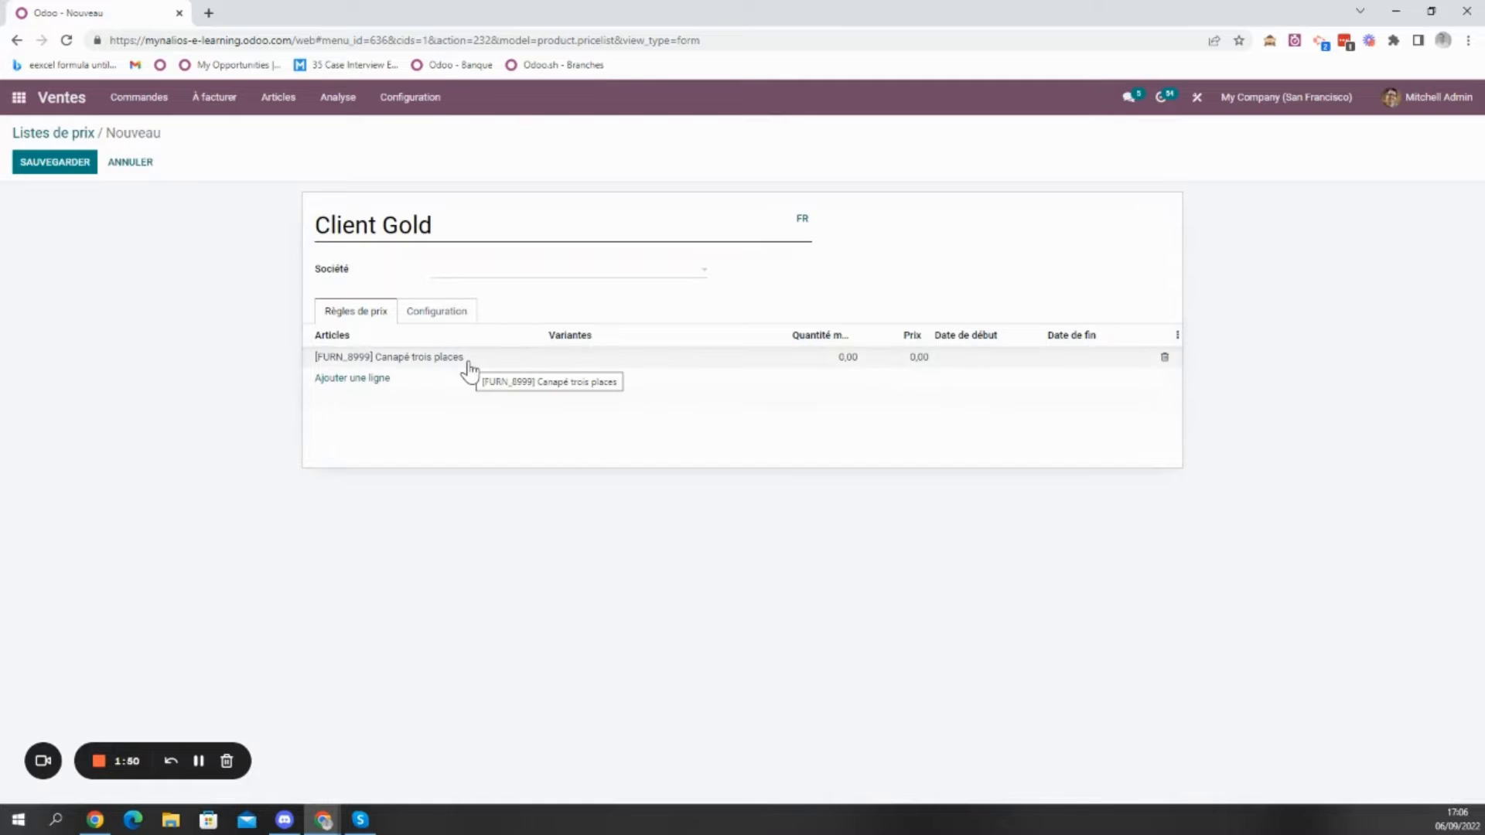
pyautogui.click(587, 362)
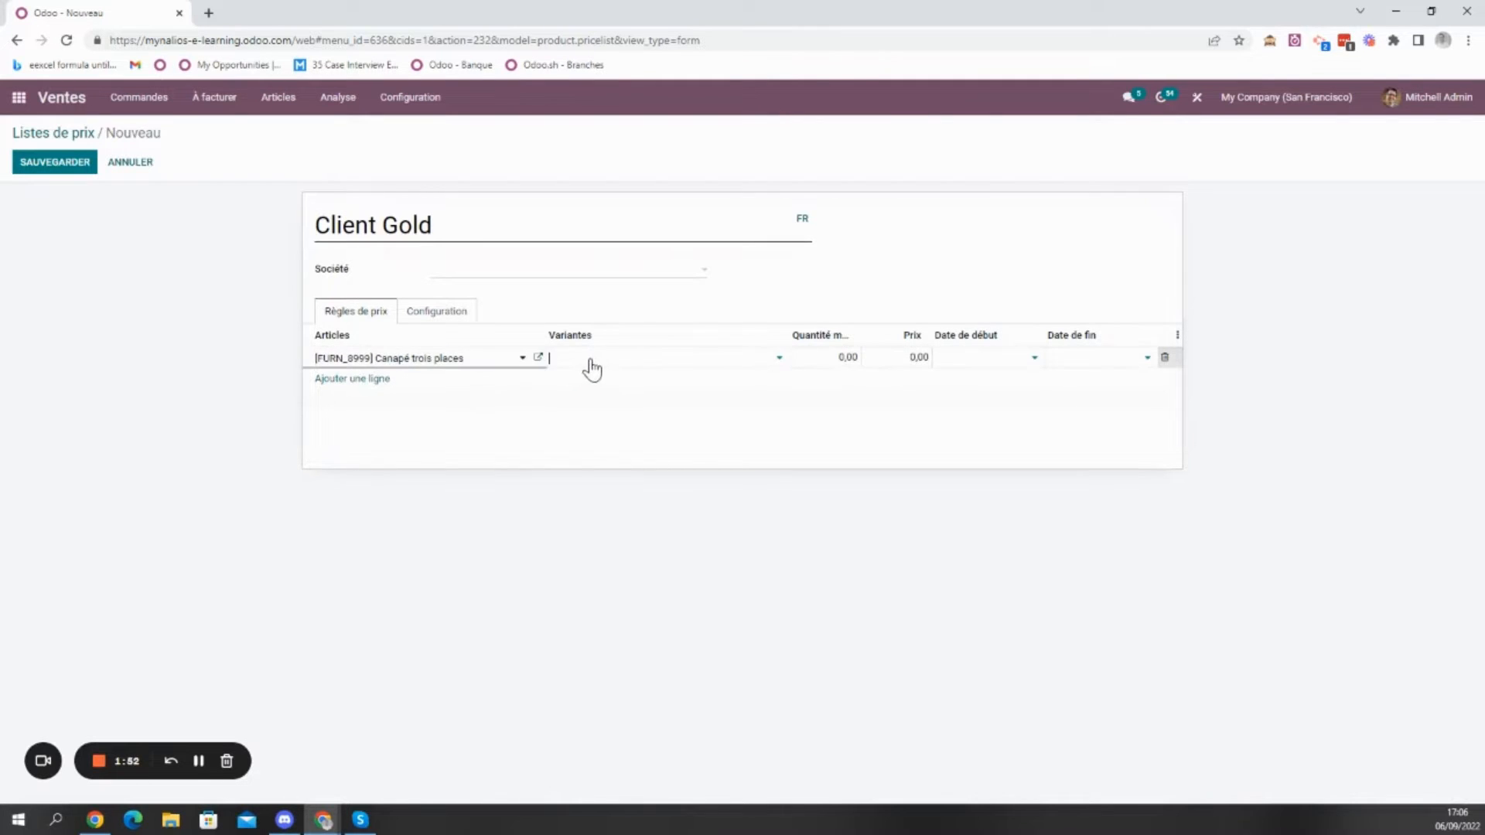
pyautogui.click(823, 287)
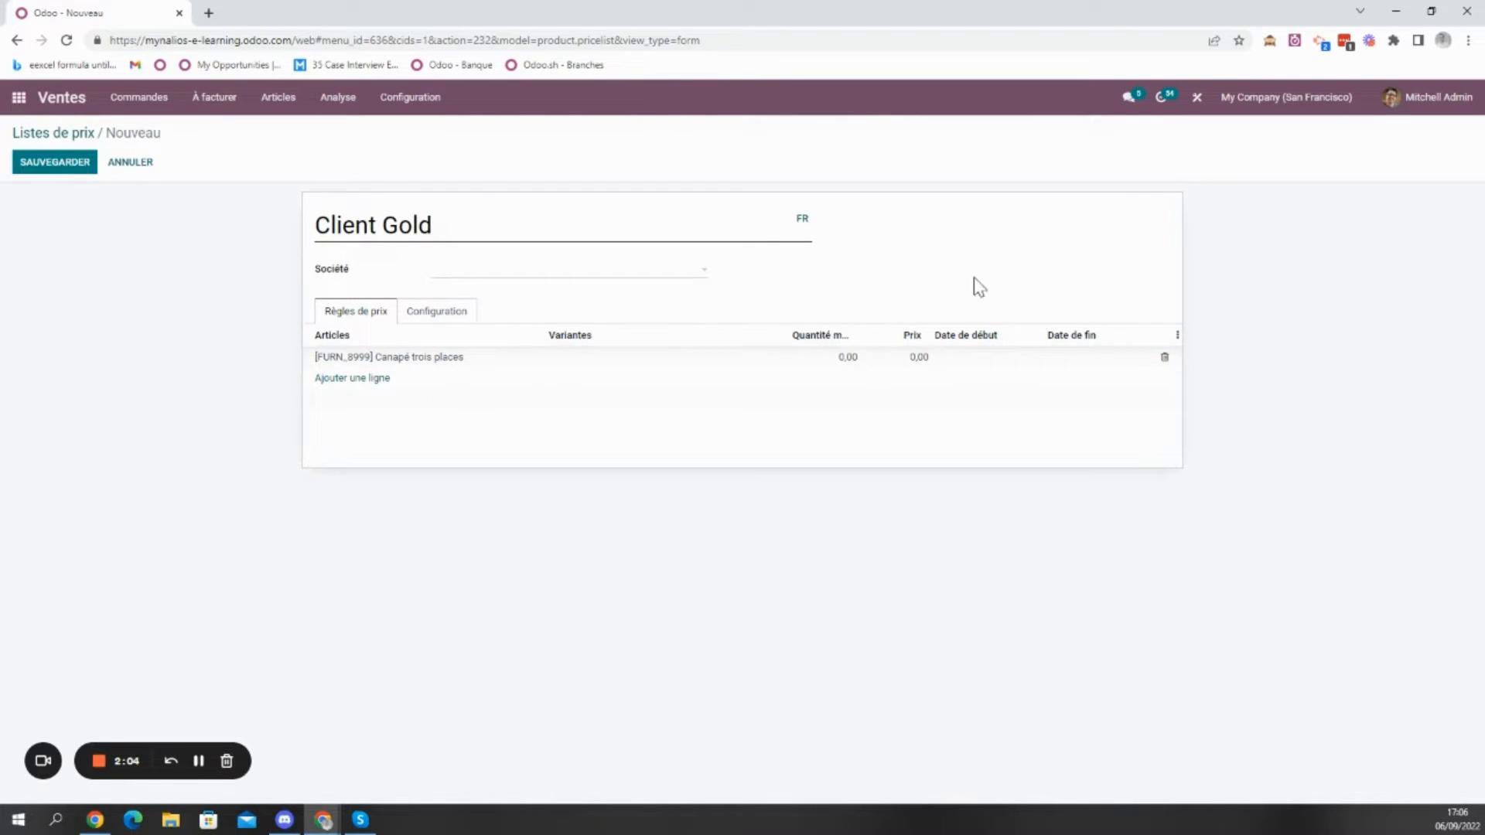
# - Set the Canapé trois places rule's minimum quantity to 5 and its price to 1300
pyautogui.click(845, 360)
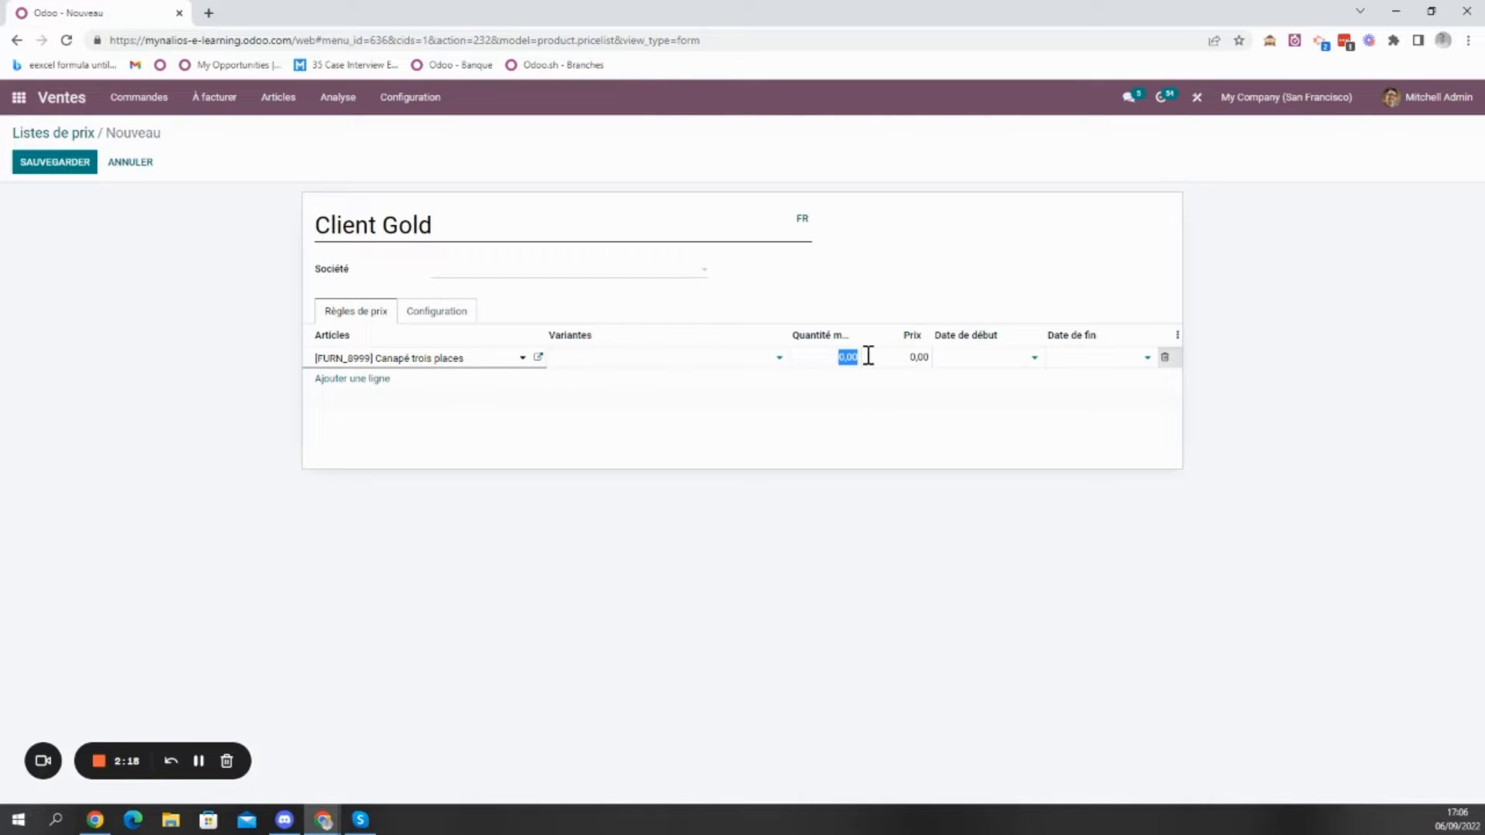
pyautogui.write('5')
pyautogui.click(899, 361)
pyautogui.write('140')
pyautogui.press('BackSpace')
pyautogui.press('BackSpace')
pyautogui.write('300')
# - Set the rule's validity from 01/01/2022 to 31/12/2022
pyautogui.click(1009, 360)
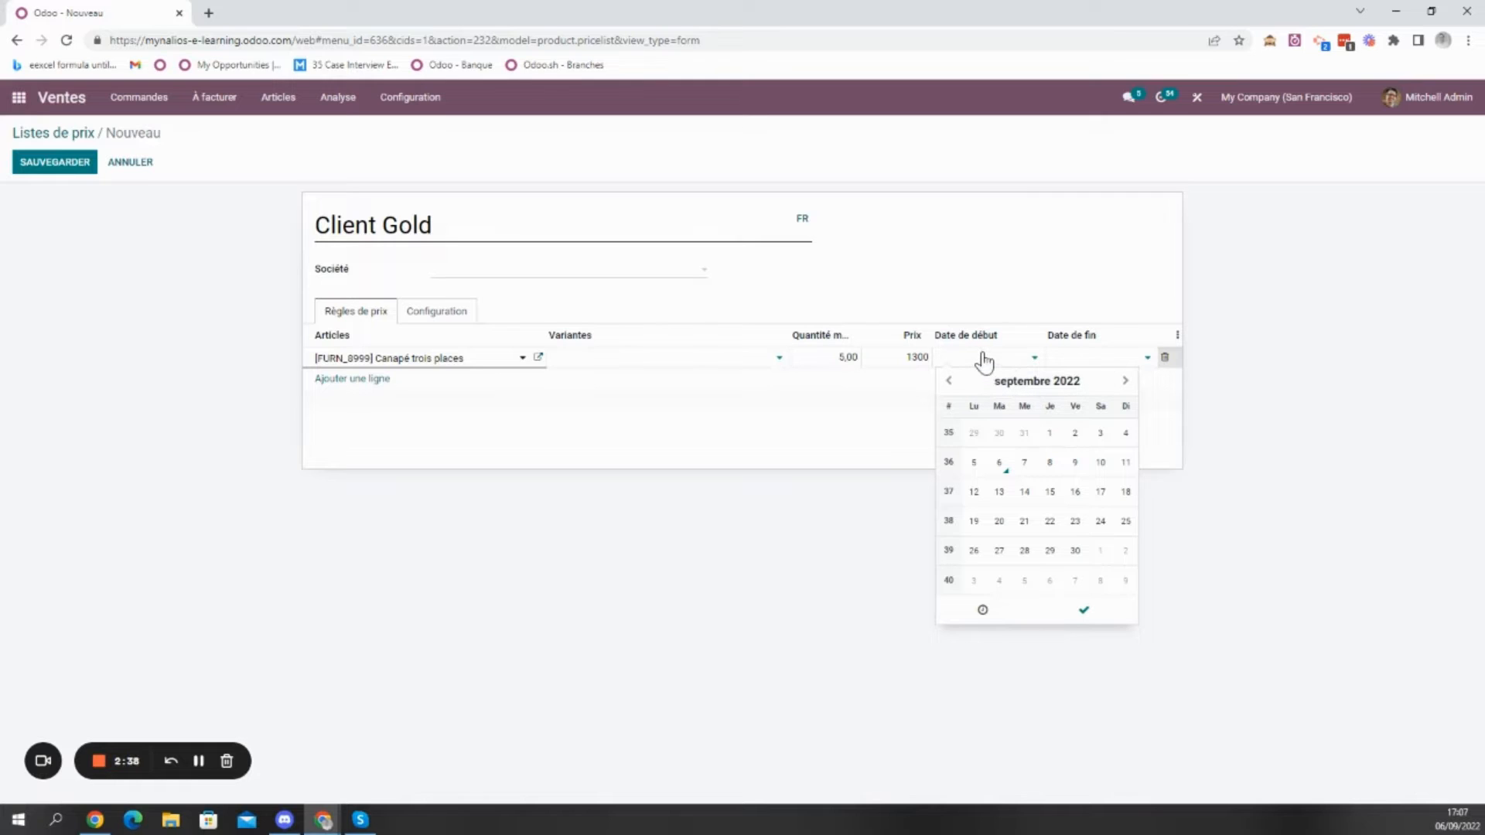
pyautogui.write('010122')
pyautogui.click(1078, 360)
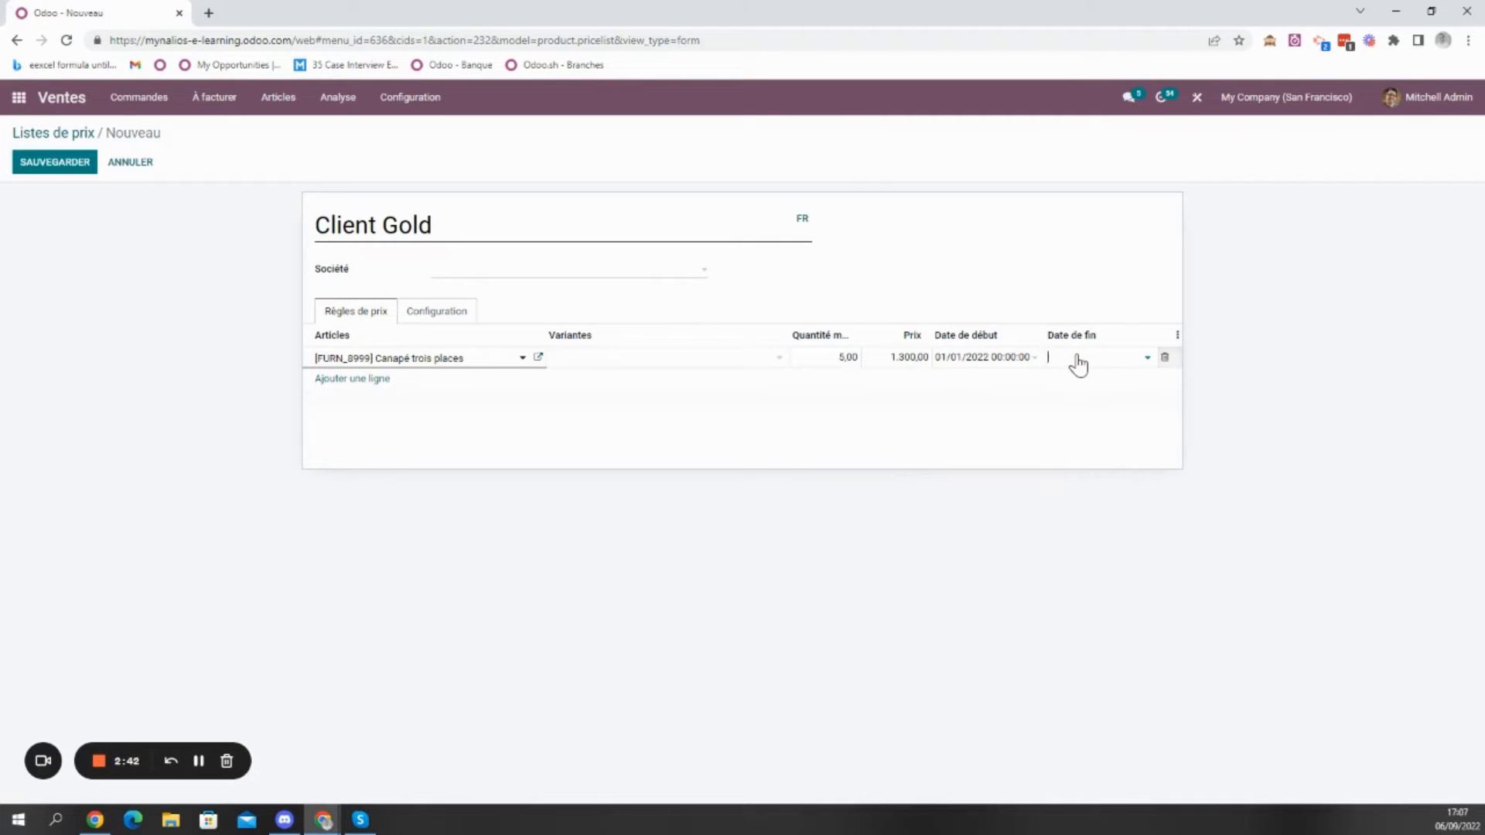
pyautogui.write('311222')
pyautogui.click(1132, 274)
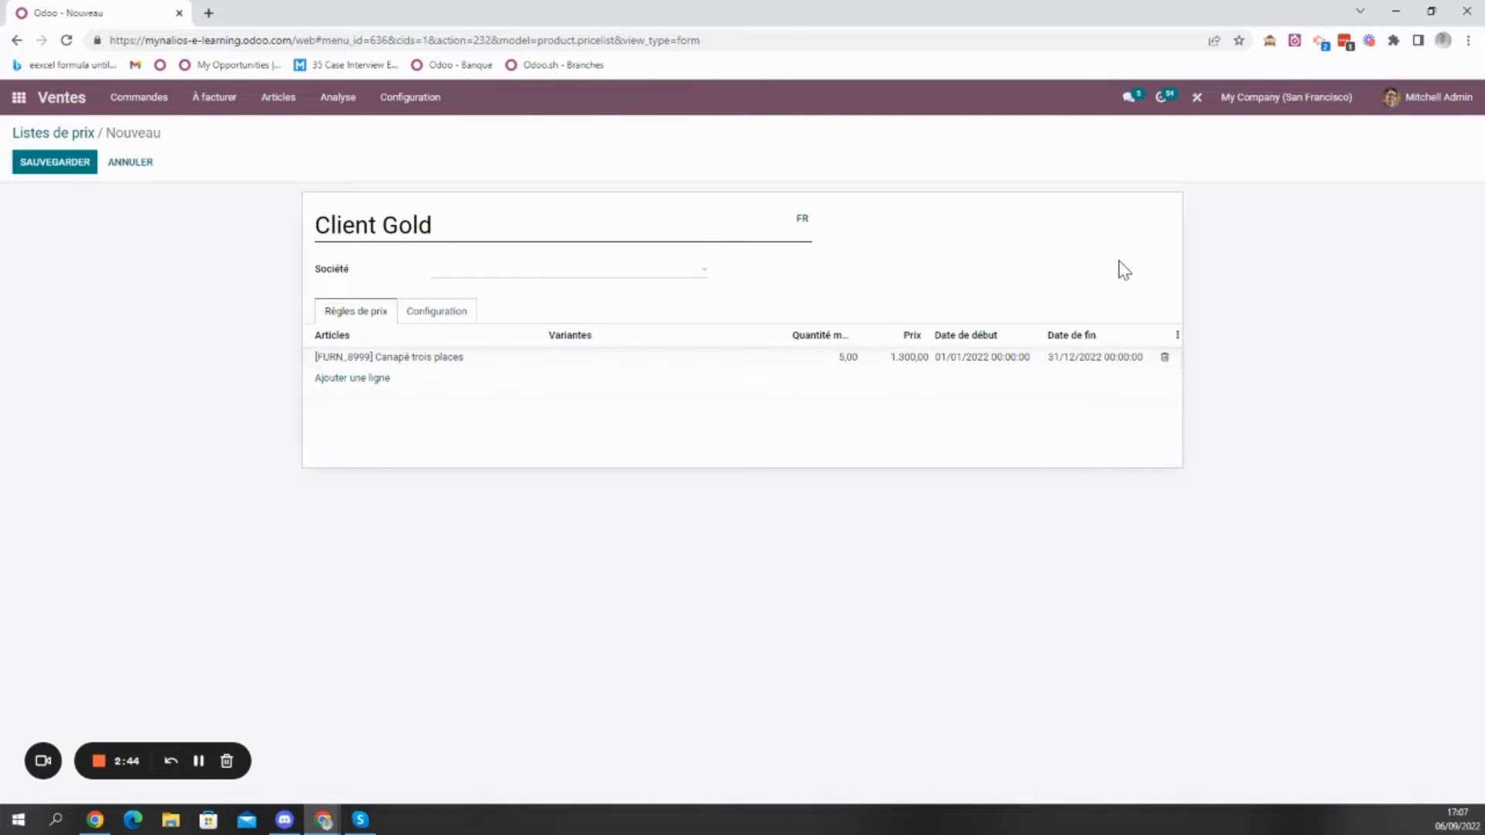
# - Add a second price rule for Canapé trois places with a price of 1400
pyautogui.click(366, 379)
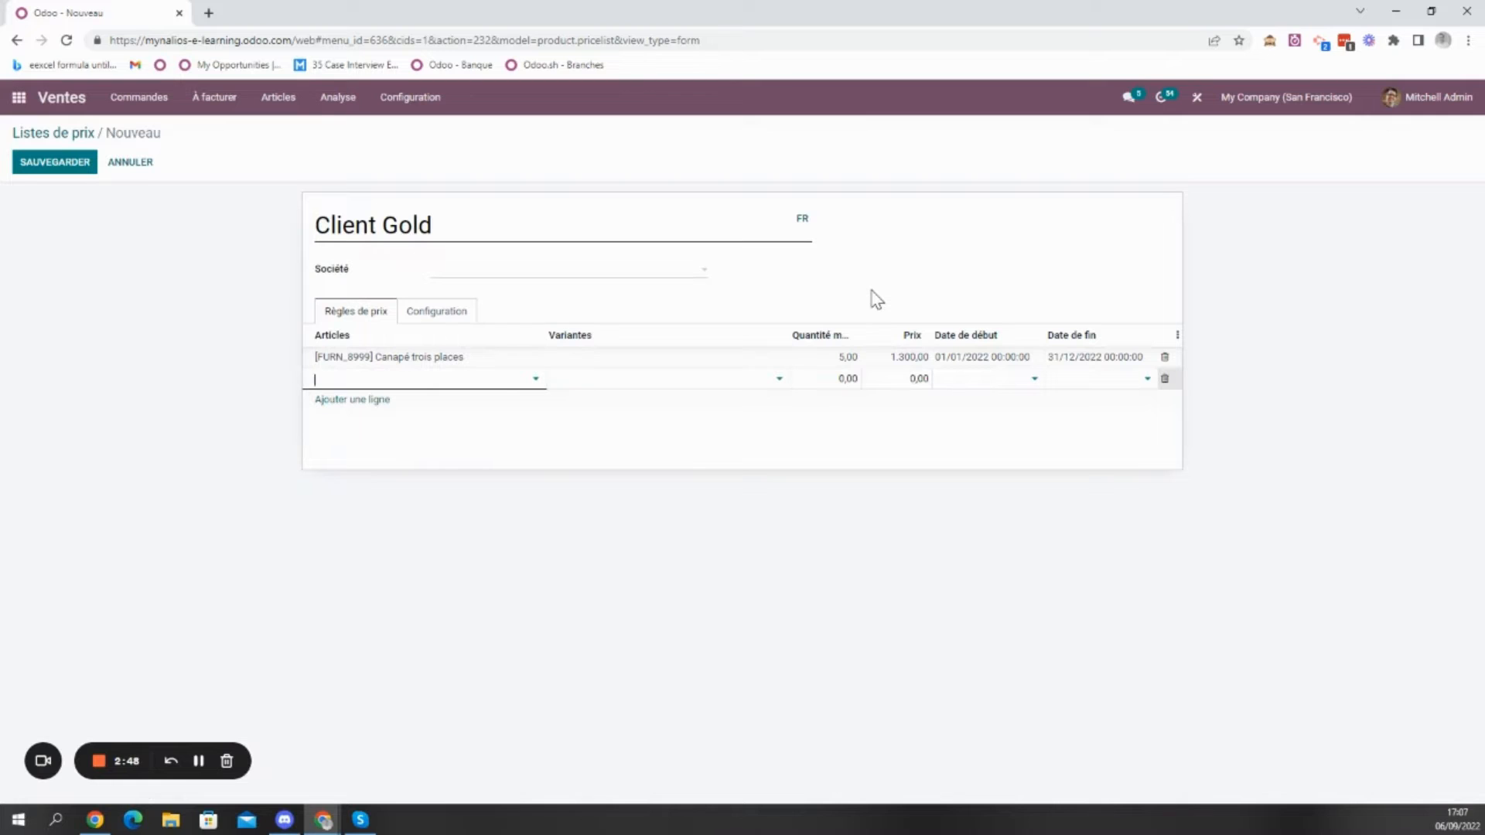
pyautogui.write('canap')
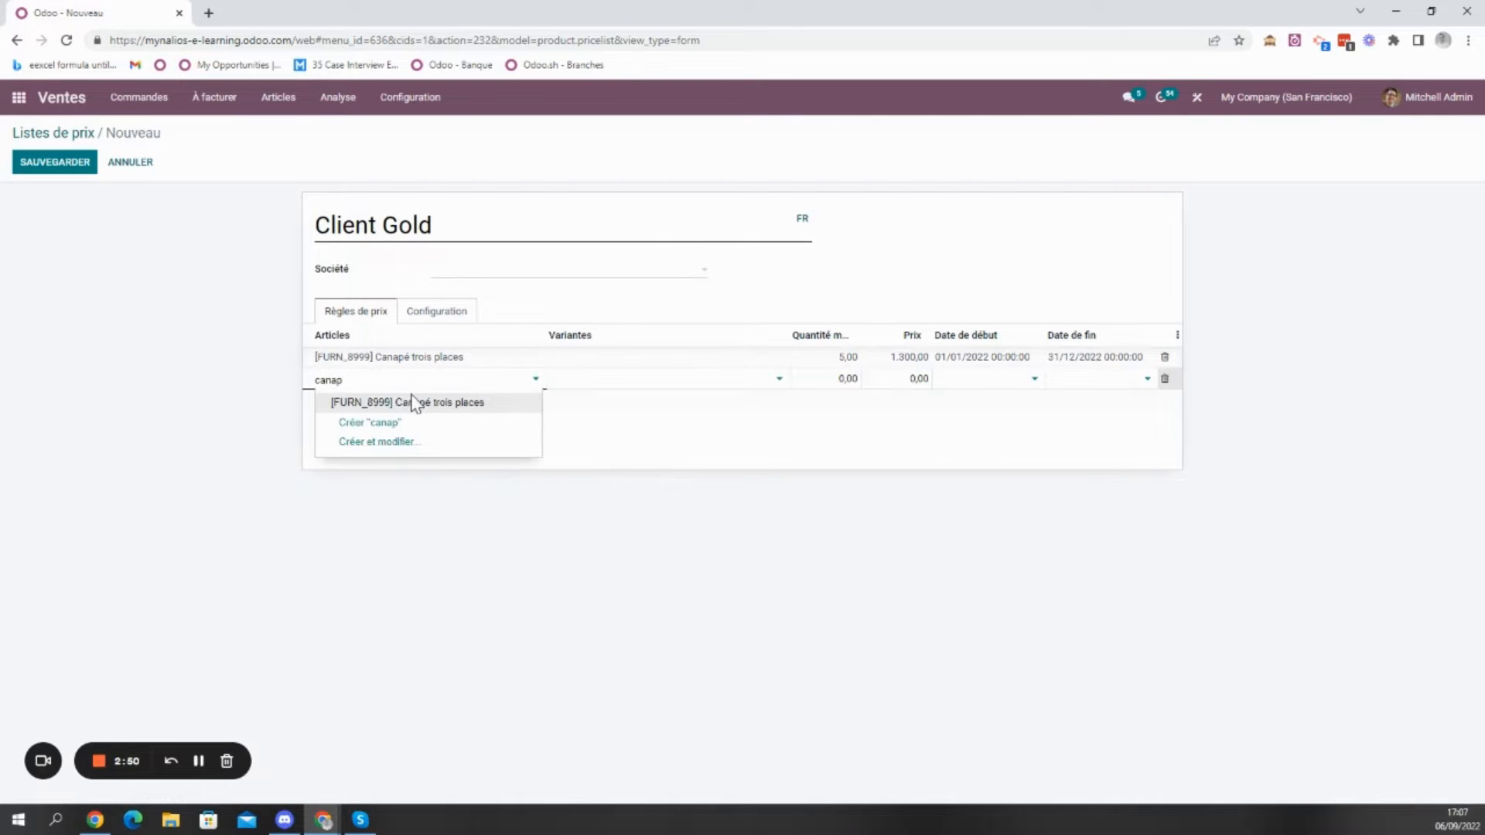
pyautogui.click(415, 402)
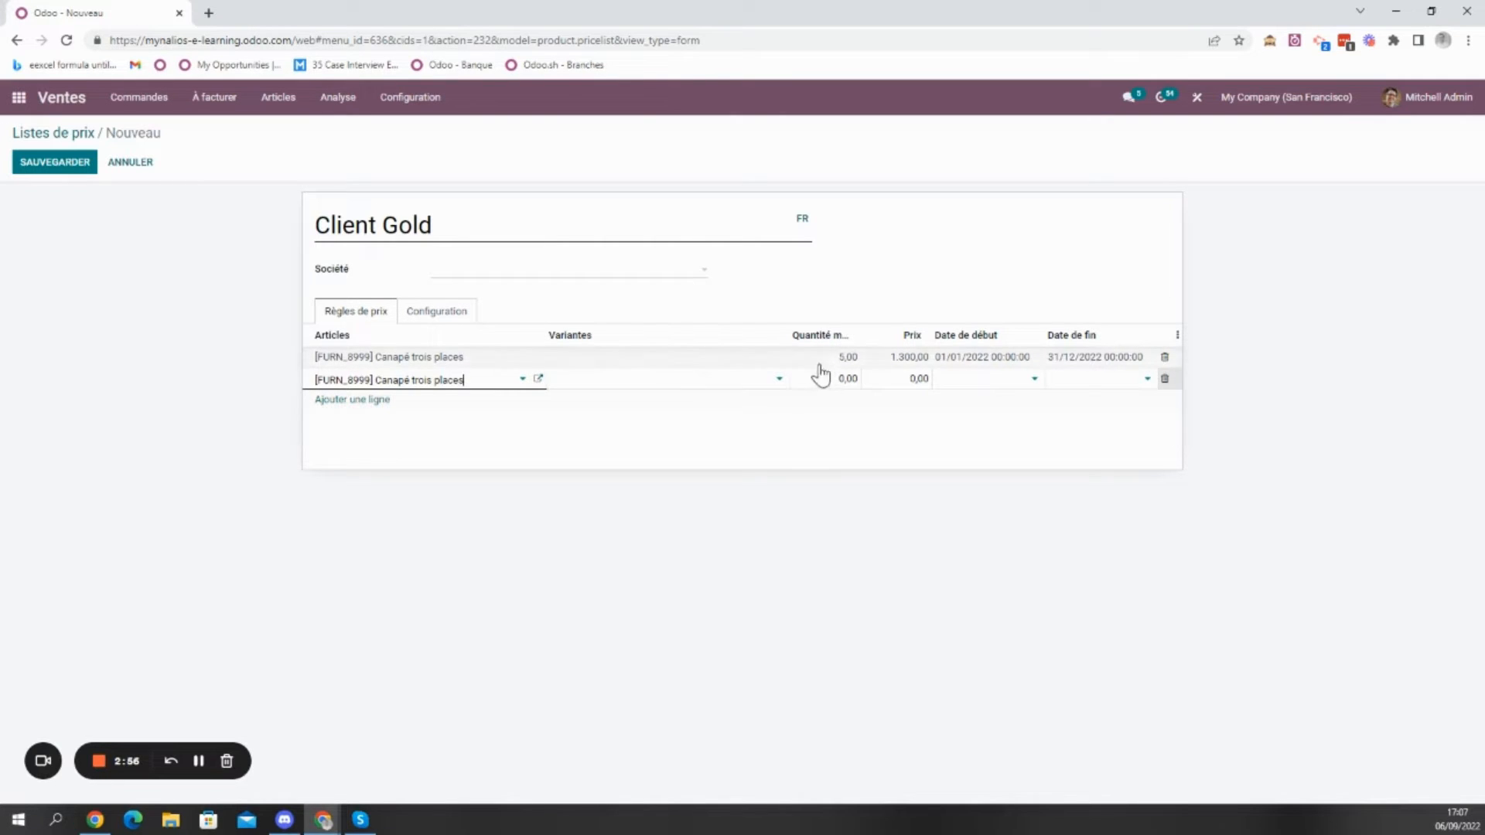
pyautogui.click(897, 381)
pyautogui.write('1400')
pyautogui.click(1029, 271)
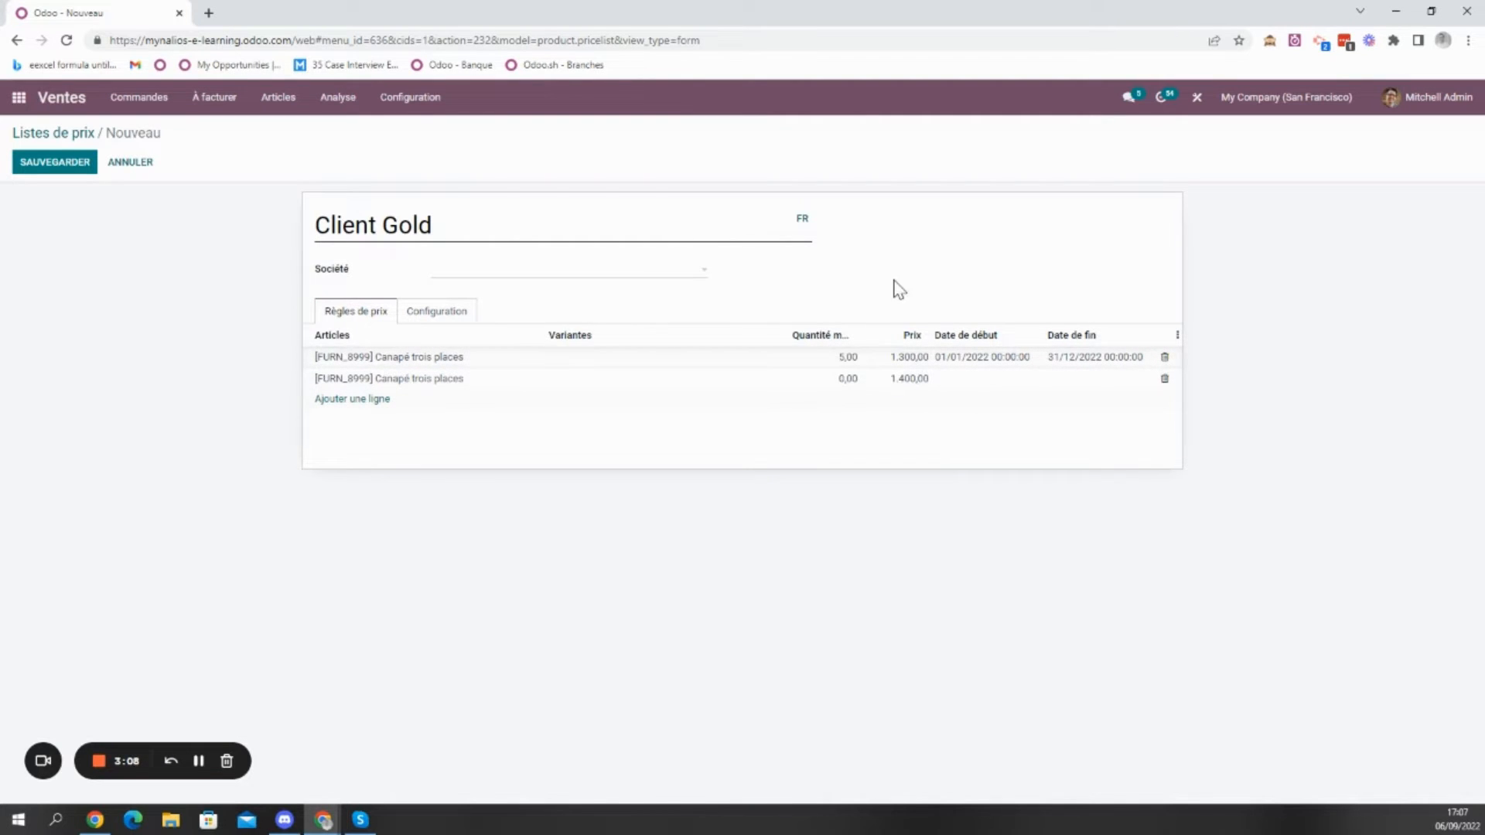
# - Add a third Canapé trois places rule with minimum quantity 10 and start date 01/01/2023, and save the price list
pyautogui.click(360, 408)
pyautogui.write('canap')
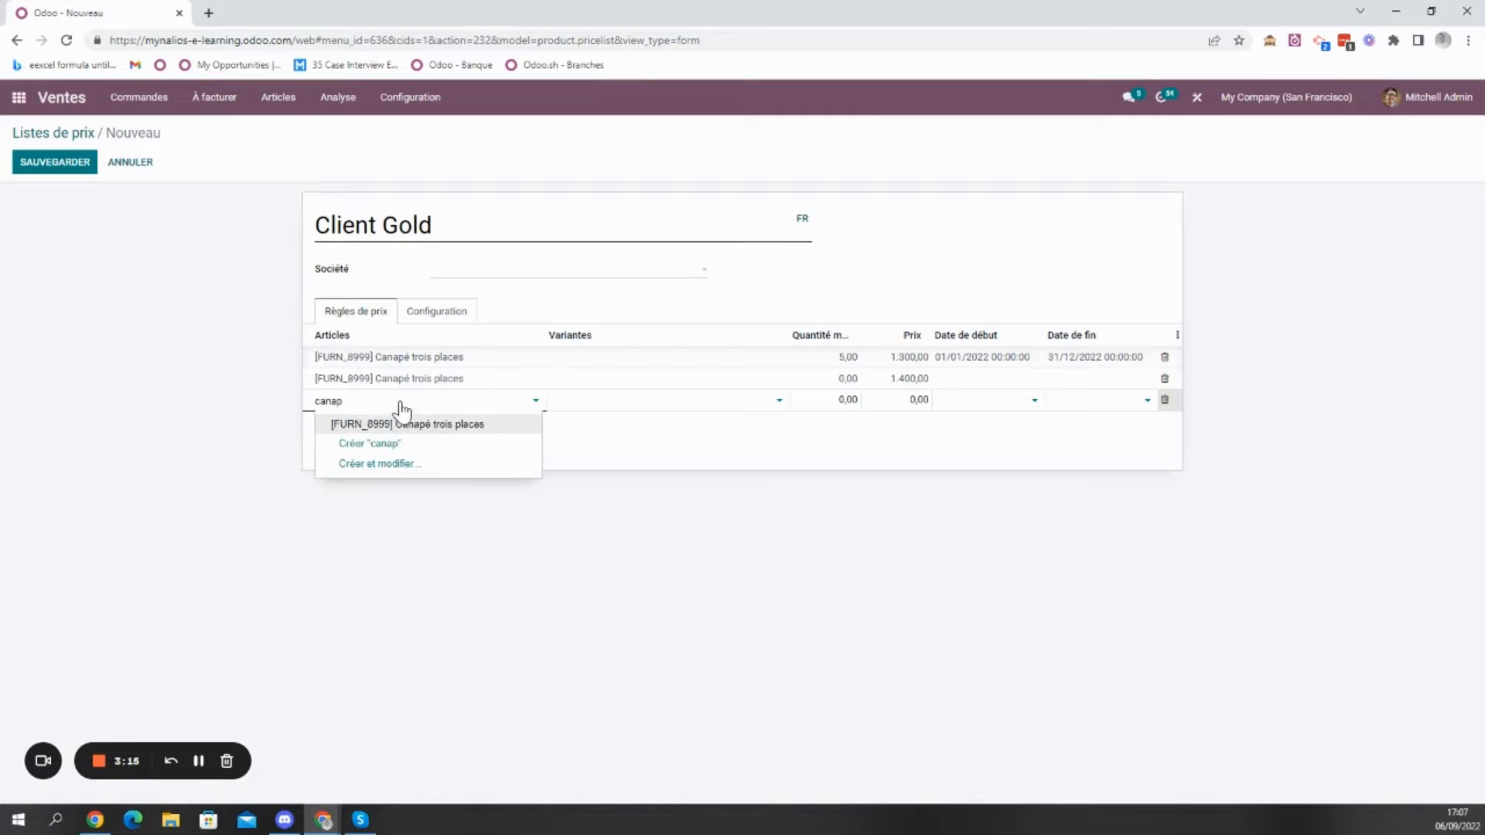
pyautogui.click(408, 422)
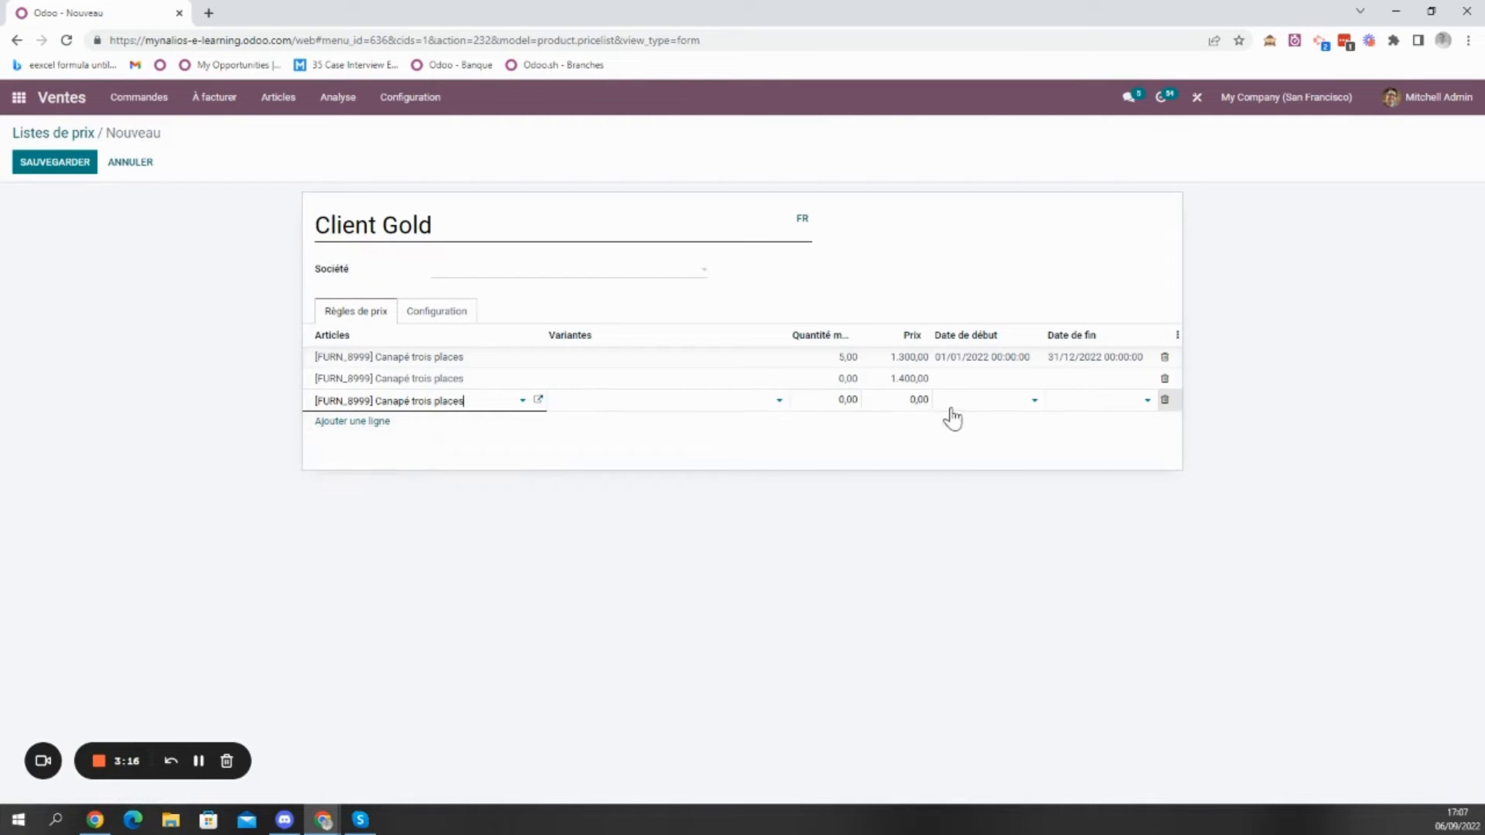
pyautogui.click(833, 407)
pyautogui.write('10')
pyautogui.click(955, 405)
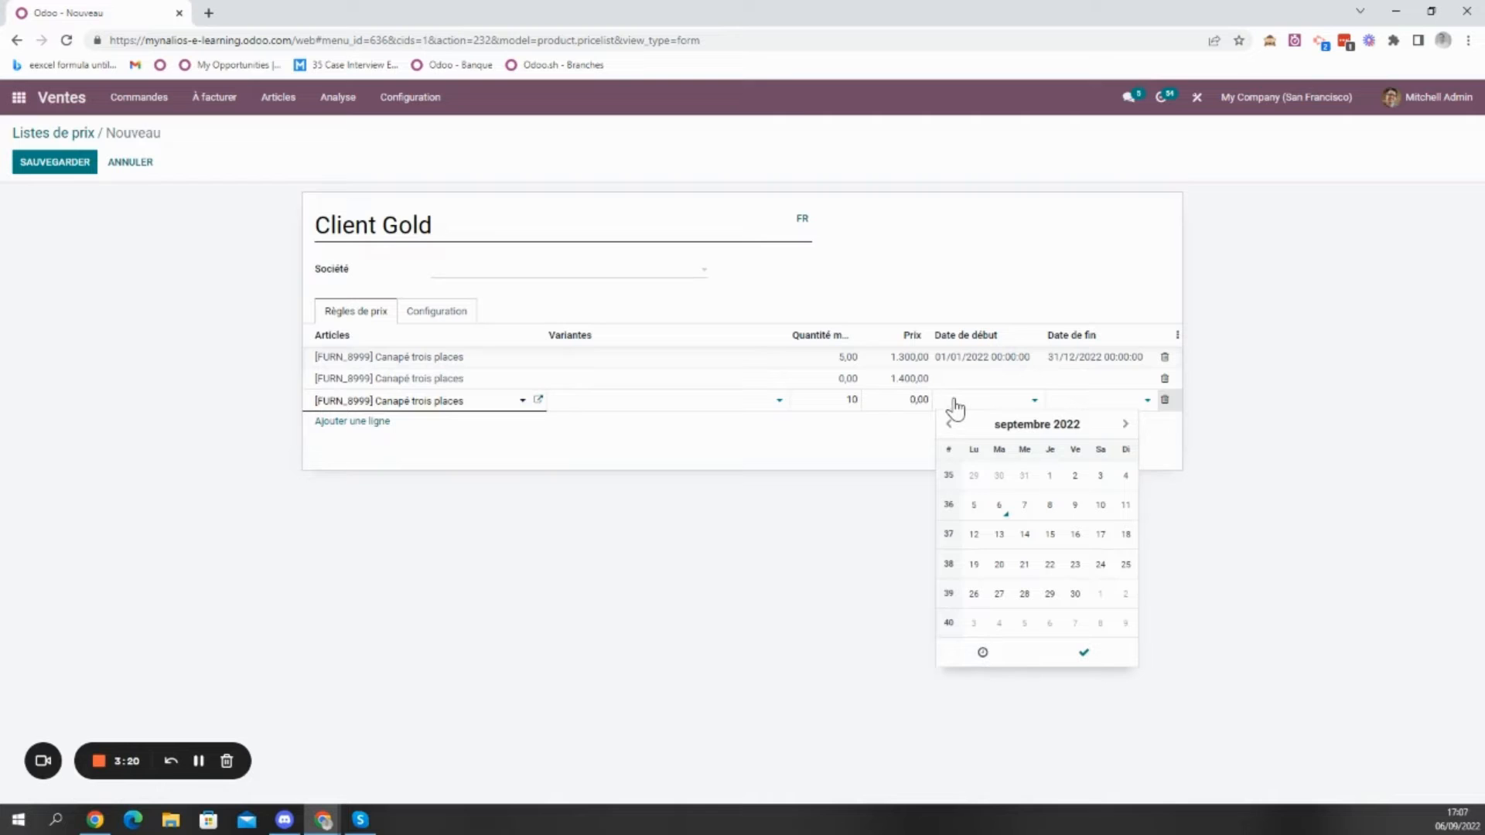
pyautogui.write('010123')
pyautogui.click(1044, 280)
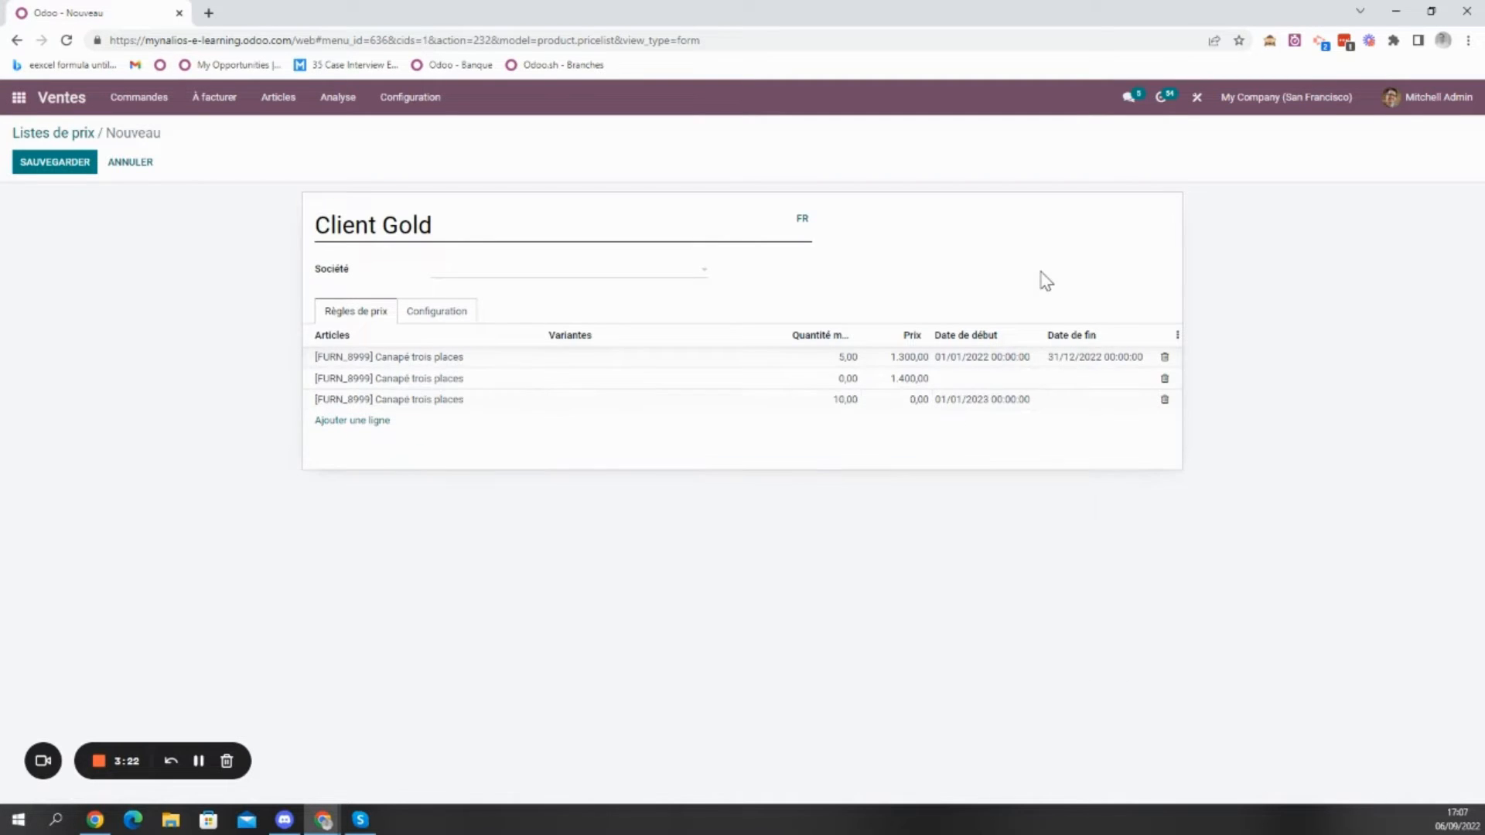
pyautogui.click(68, 166)
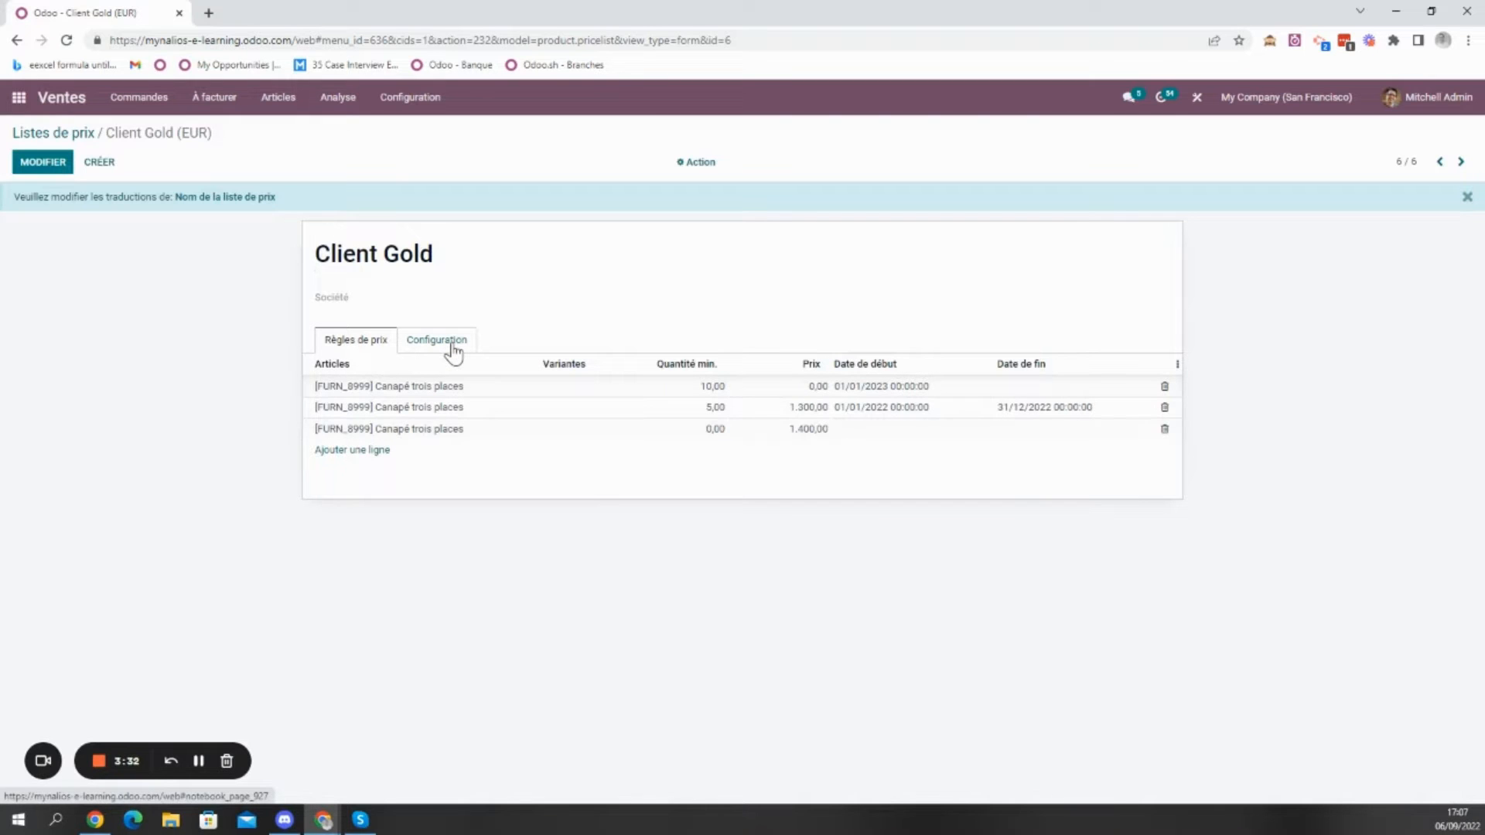
# - Duplicate the price list's browser tab and open the Contacts app in the copy
pyautogui.rightClick(140, 15)
pyautogui.click(192, 132)
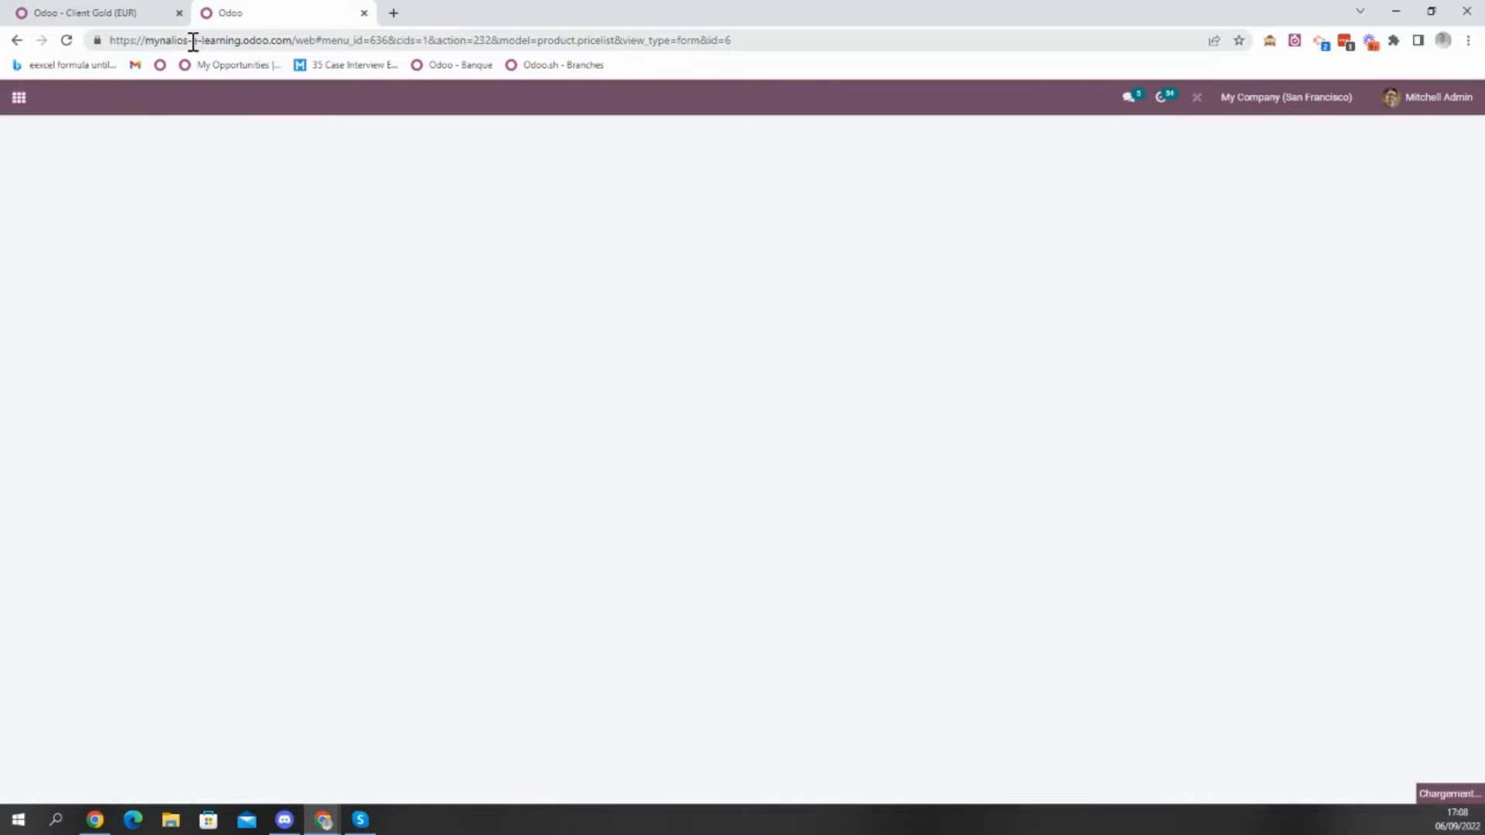
pyautogui.click(18, 99)
pyautogui.click(699, 245)
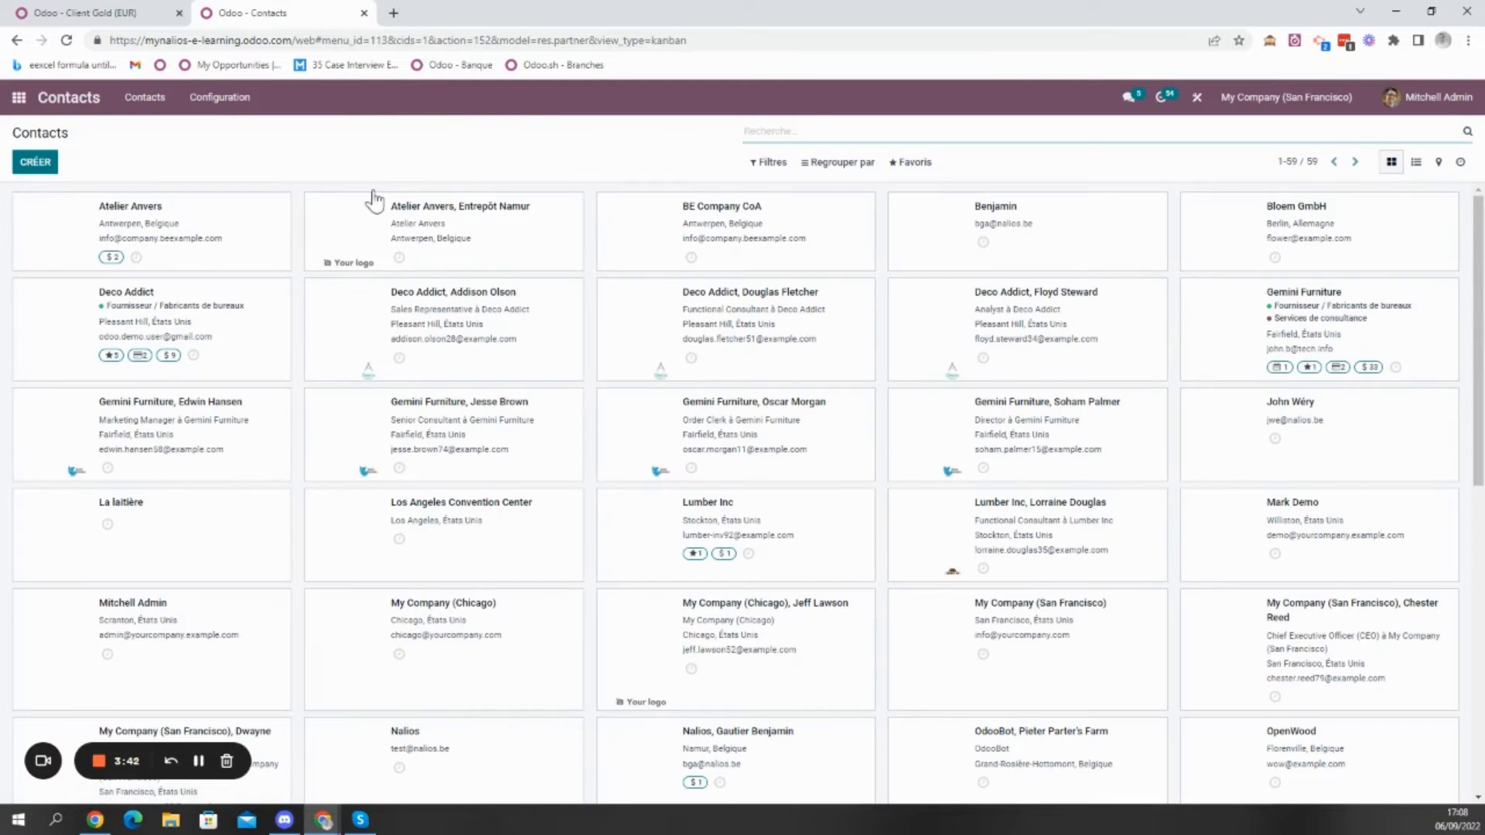
# - Search the contacts for "deco" and open the Deco Addict company record for editing
pyautogui.write('deco')
pyautogui.press('Return')
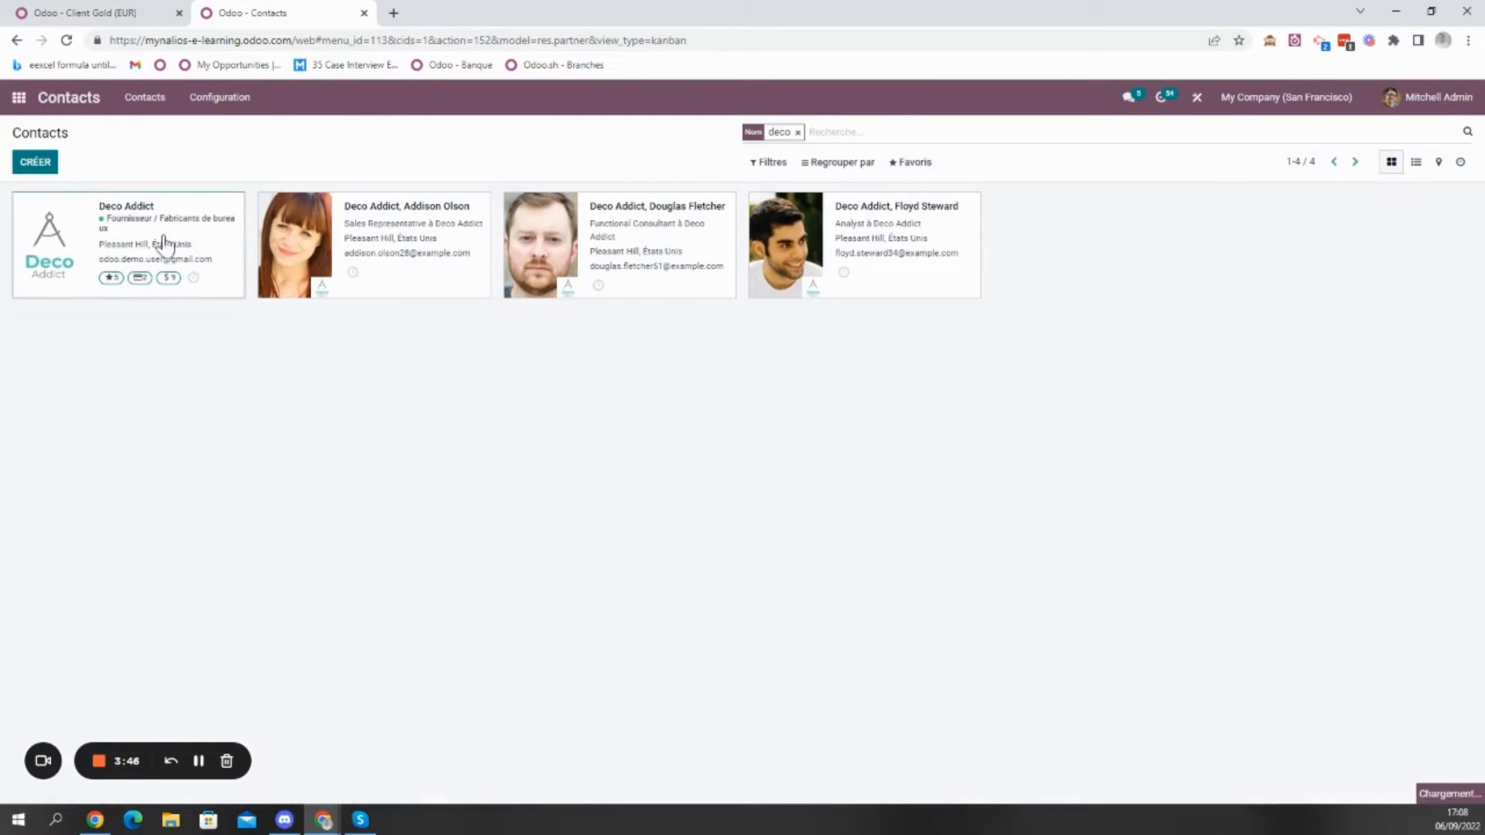
pyautogui.click(164, 241)
pyautogui.click(27, 160)
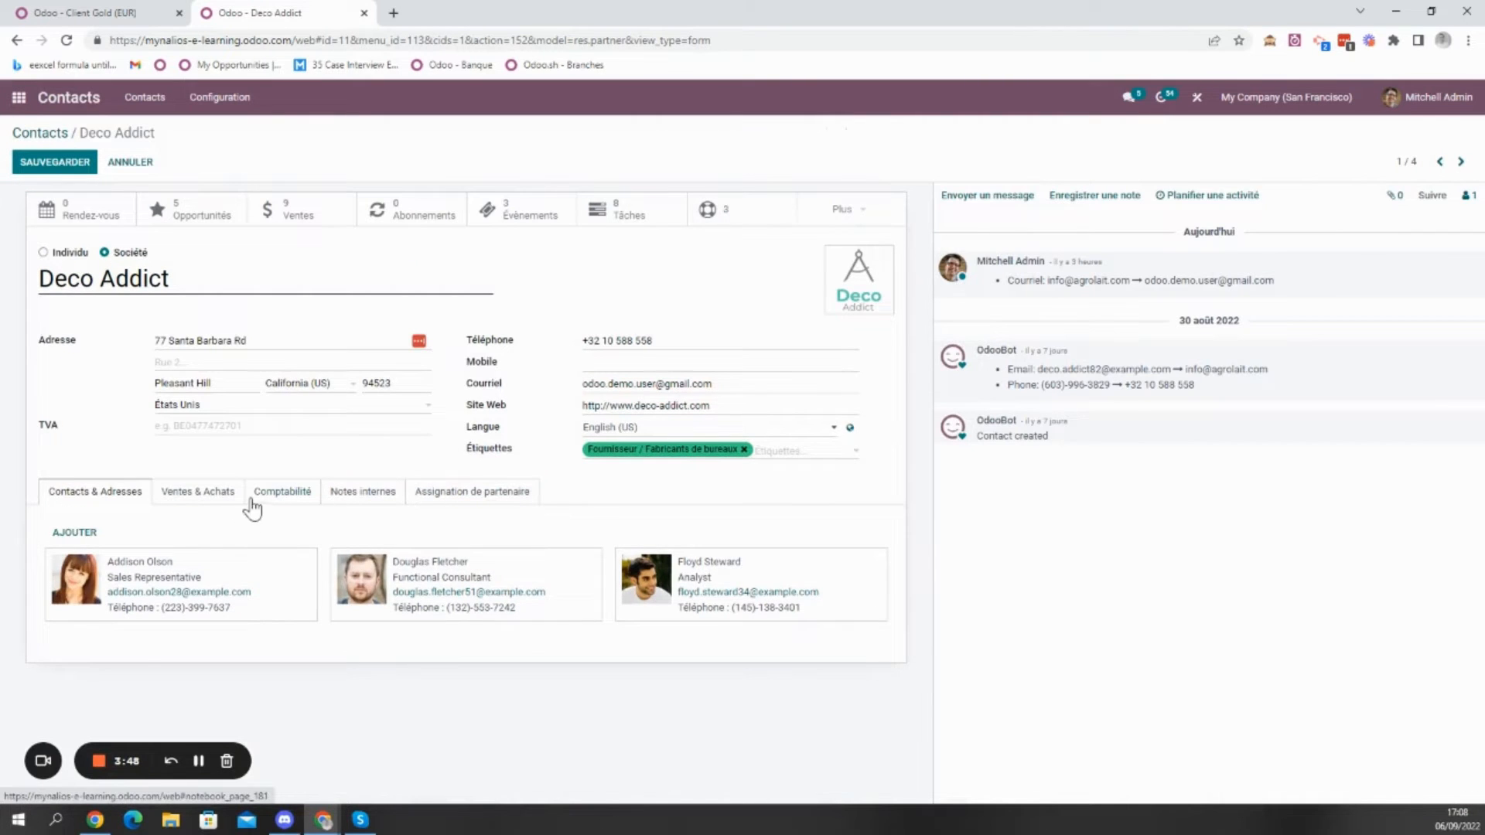
# - Assign the Client Gold (EUR) price list to Deco Addict in its sales and purchase details and save the contact
pyautogui.click(225, 495)
pyautogui.scroll(-2, 242, 464)
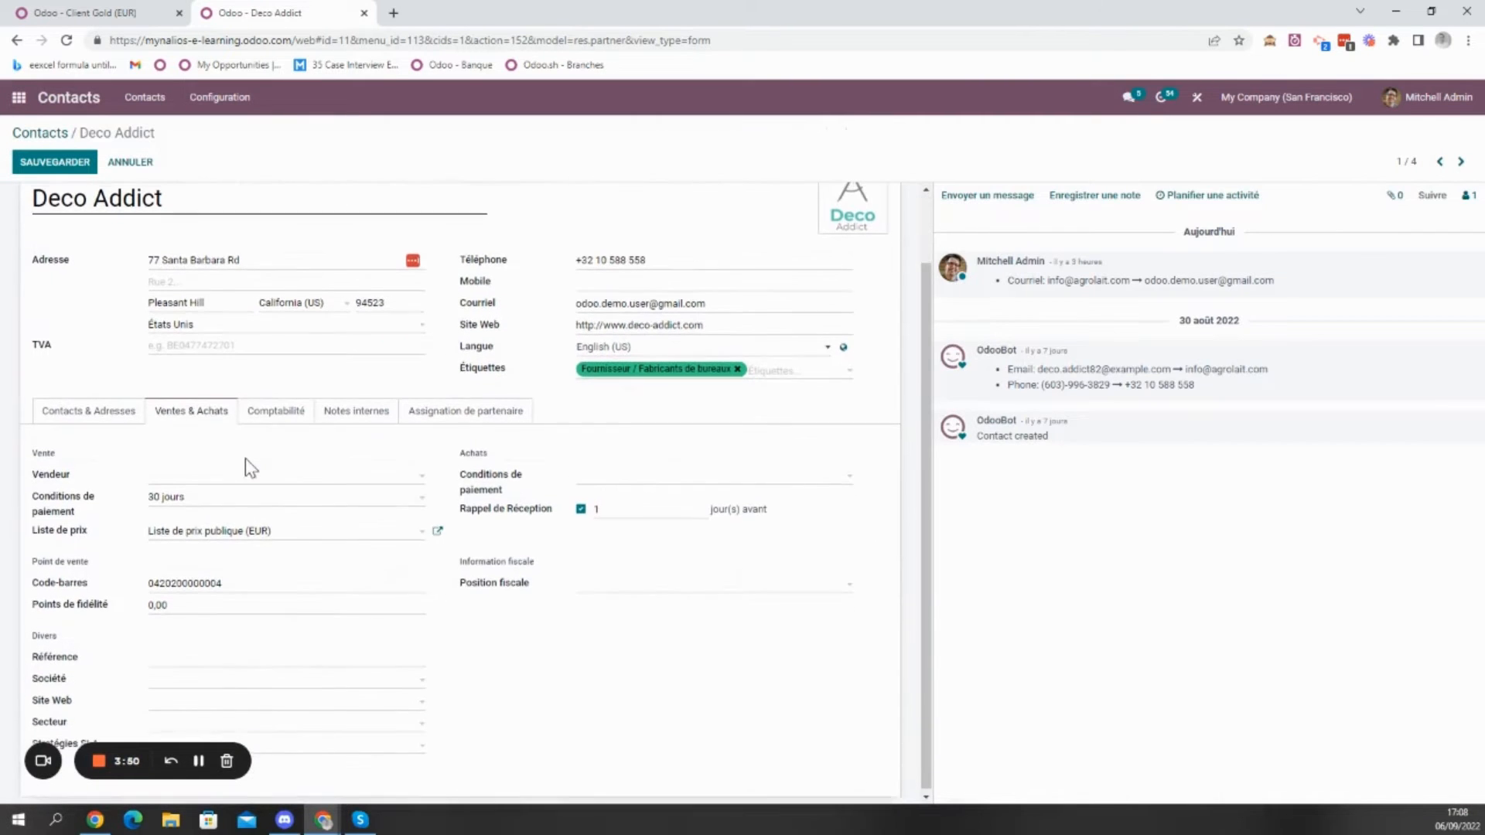
pyautogui.click(283, 530)
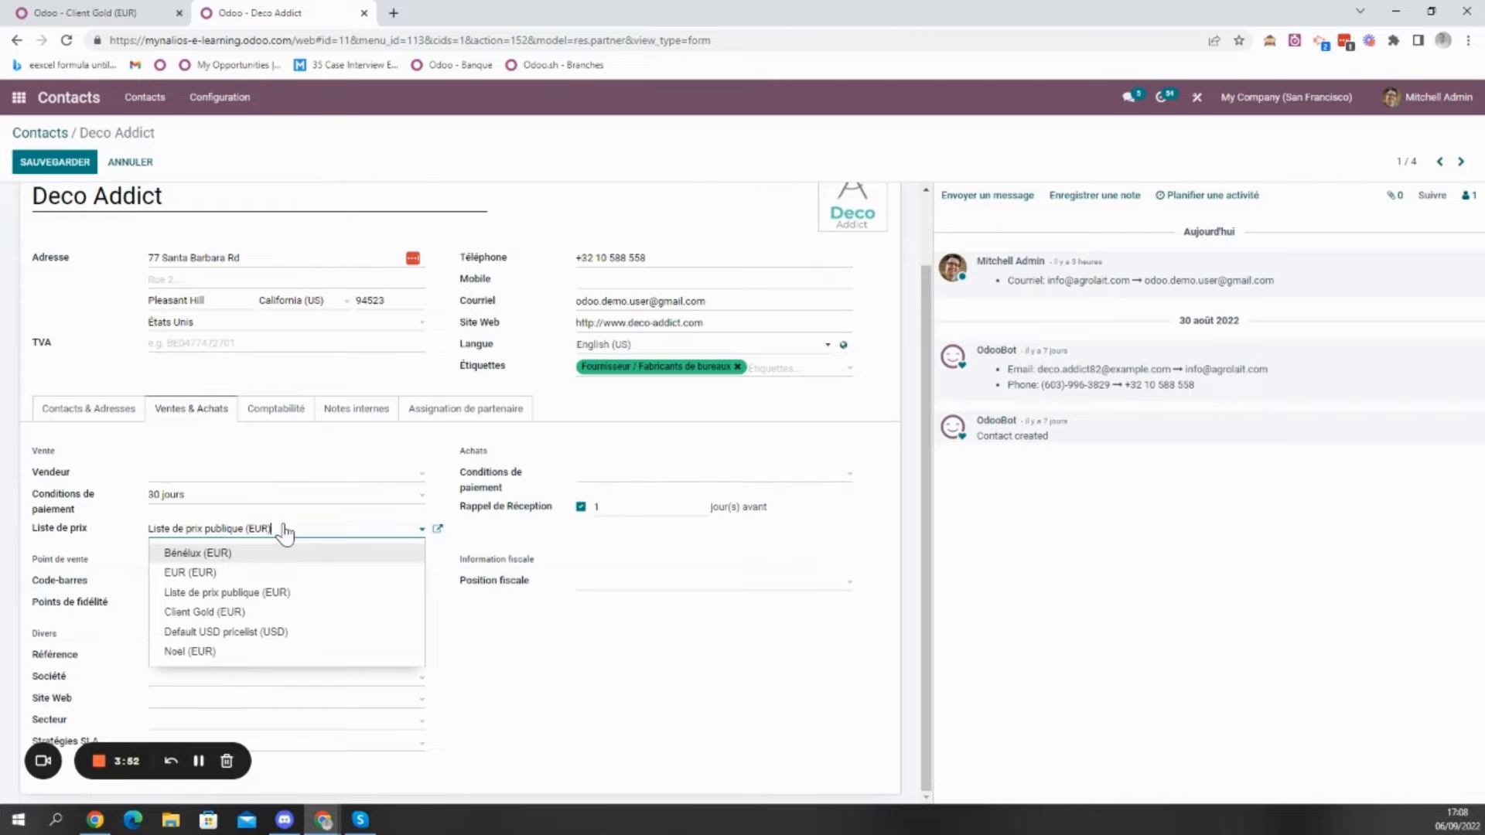
pyautogui.click(207, 612)
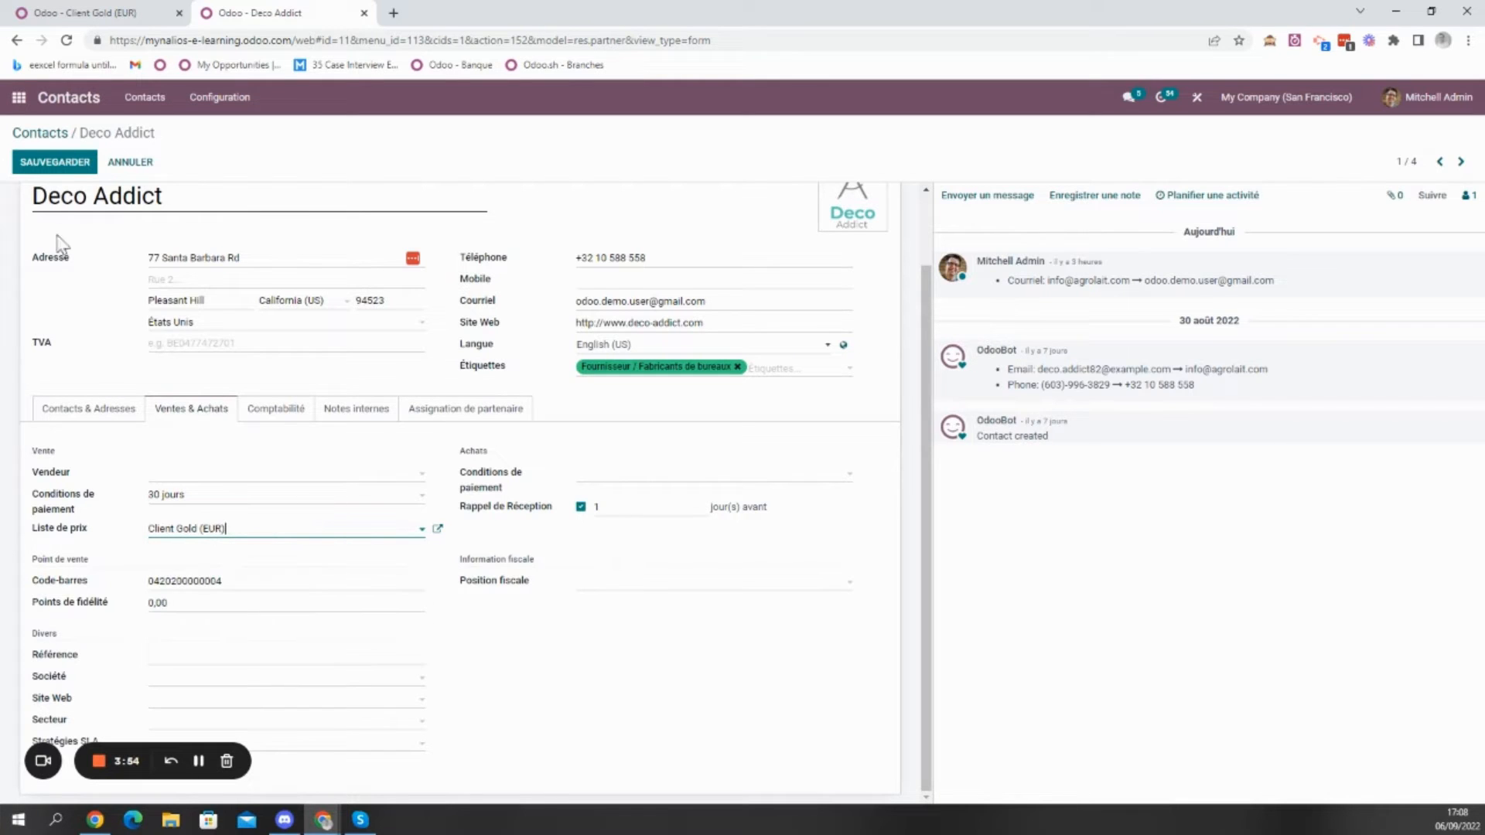
pyautogui.click(54, 163)
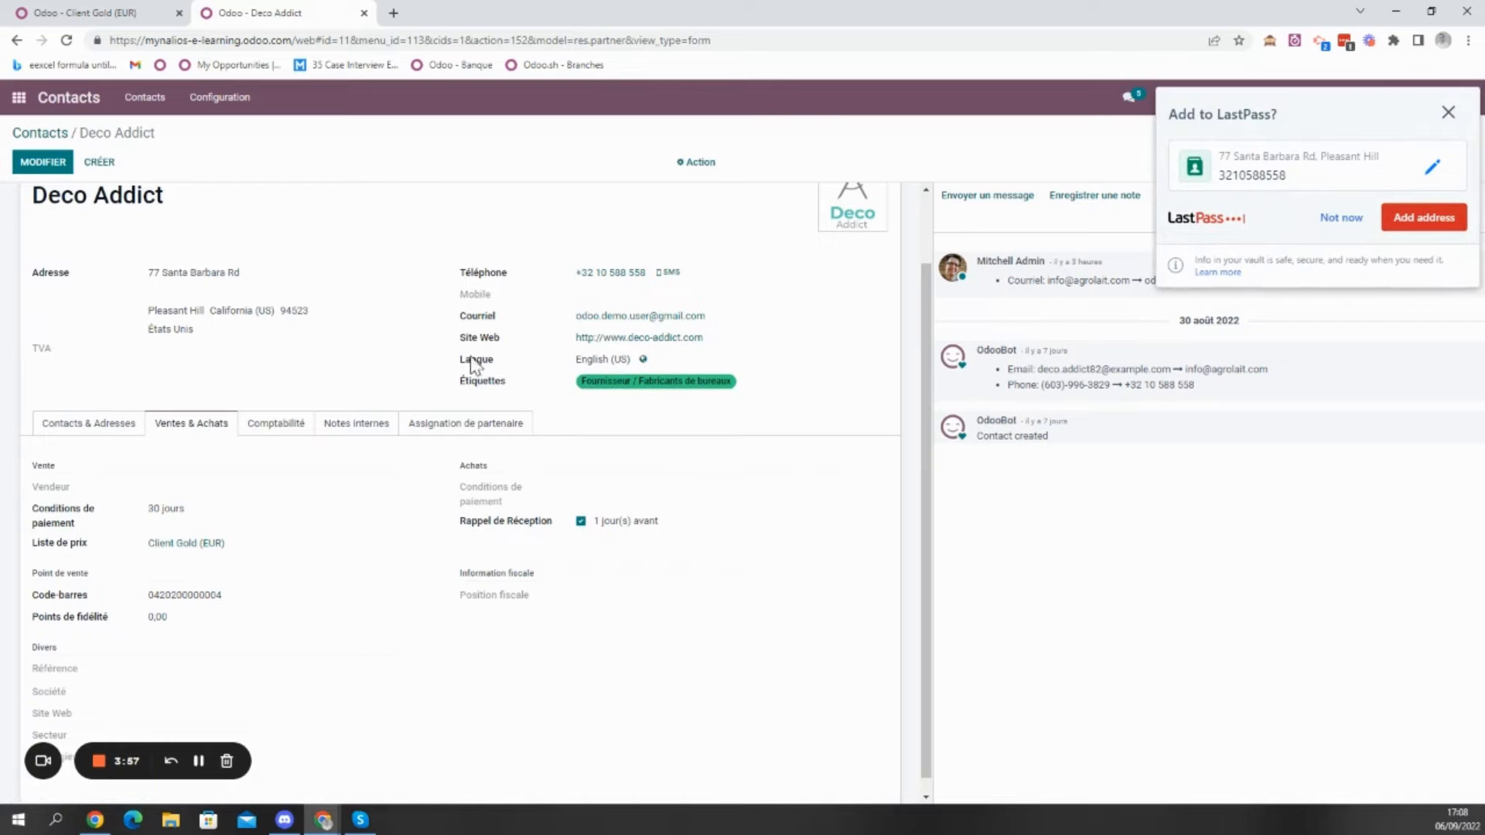
# - Create a new quotation for Deco Addict from its sales orders and check the available price lists, keeping Client Gold (EUR)
pyautogui.click(1448, 113)
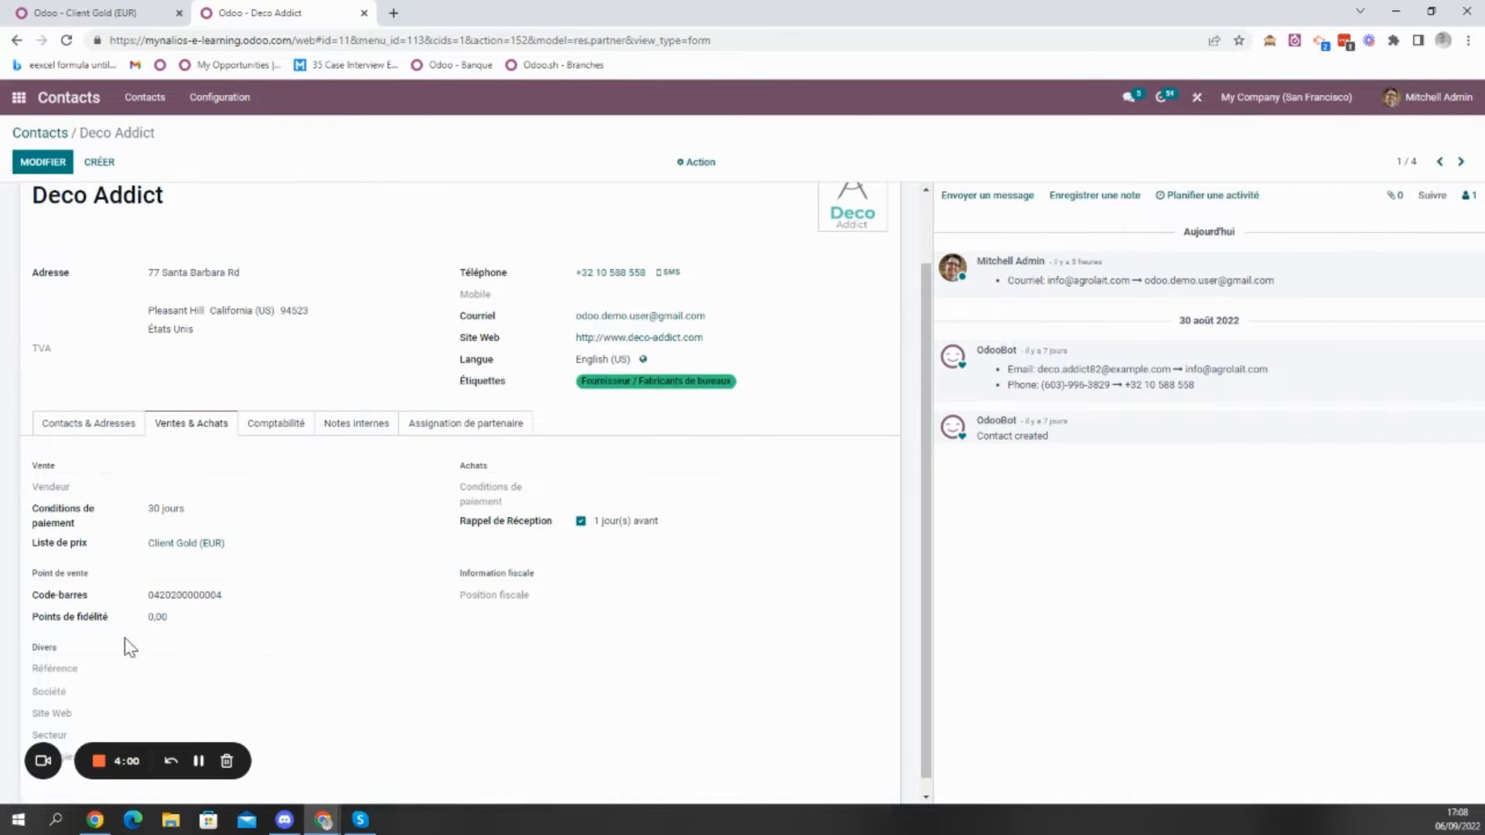
pyautogui.scroll(2, 392, 530)
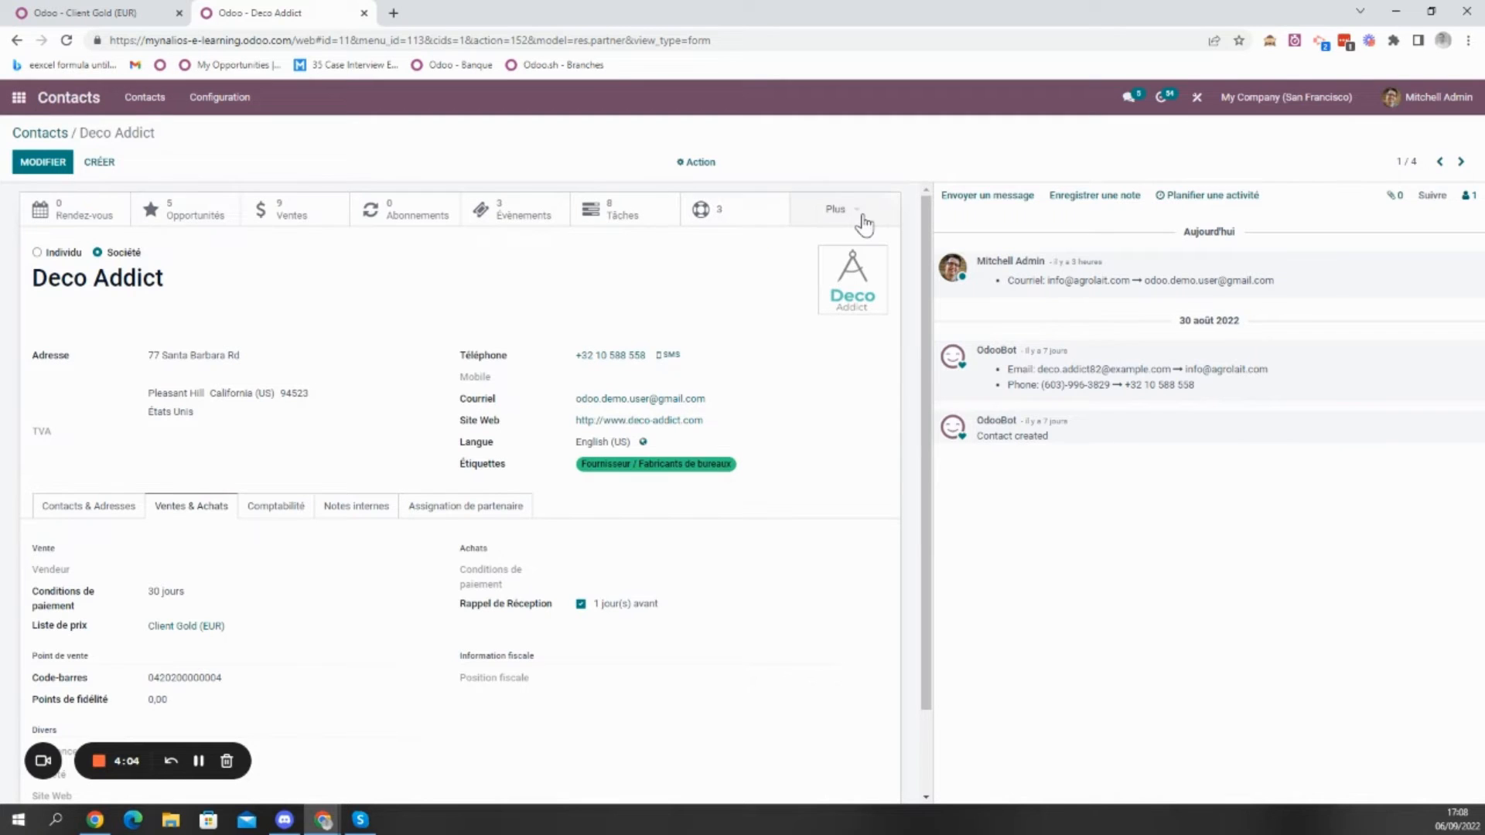
pyautogui.click(297, 221)
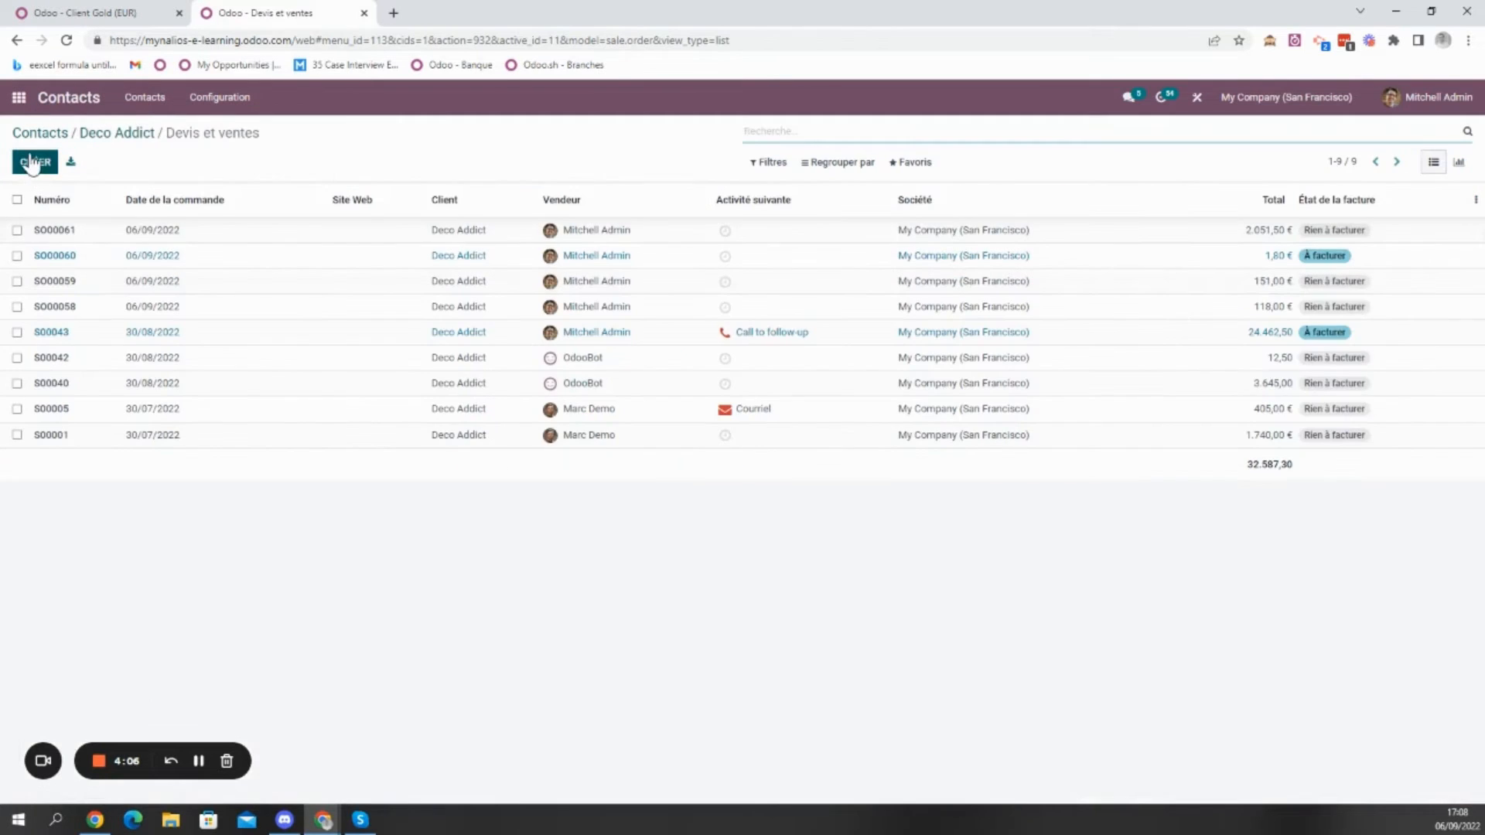
pyautogui.click(35, 161)
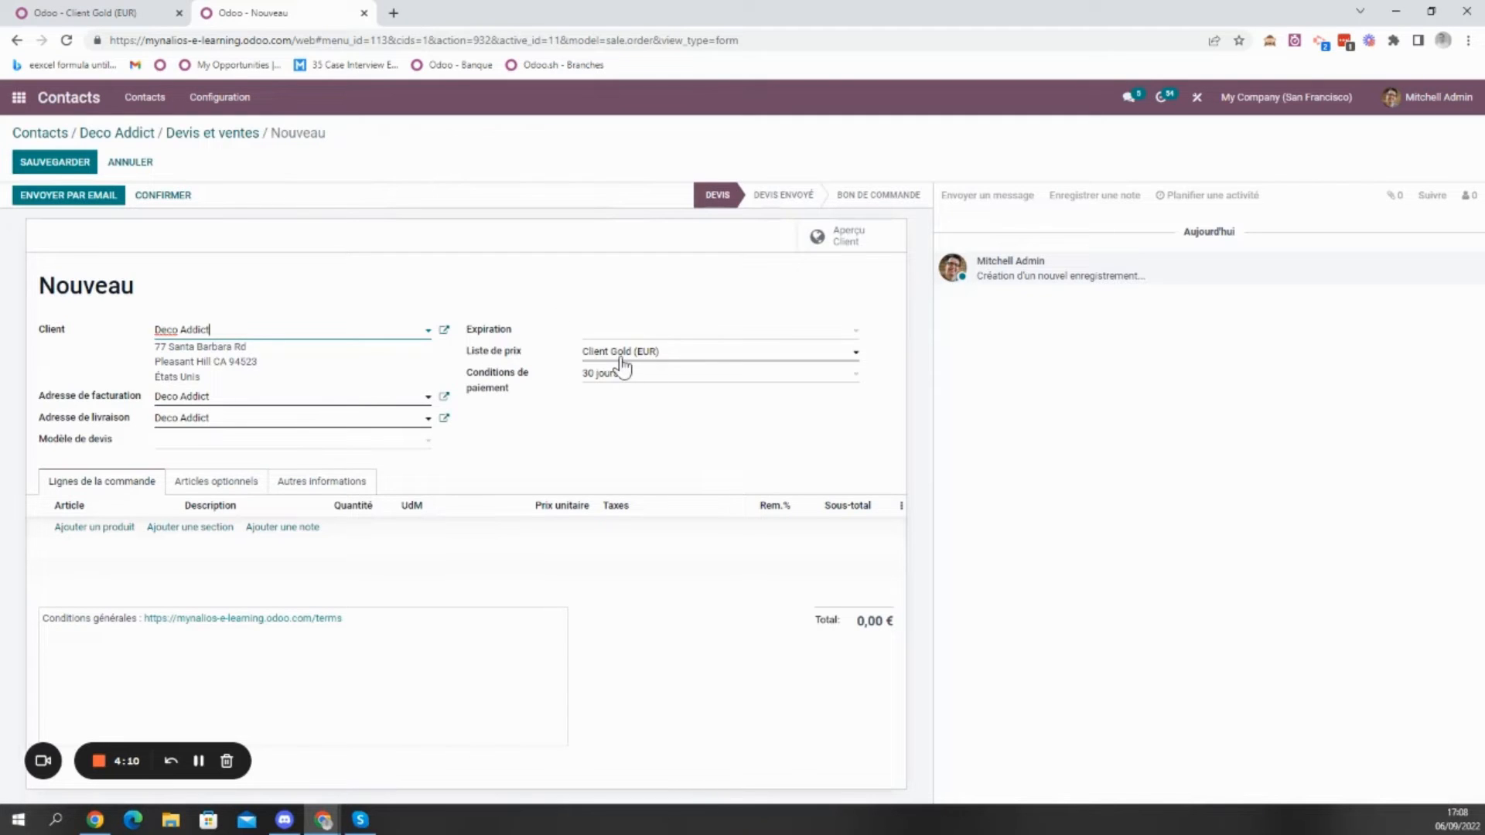
pyautogui.click(665, 354)
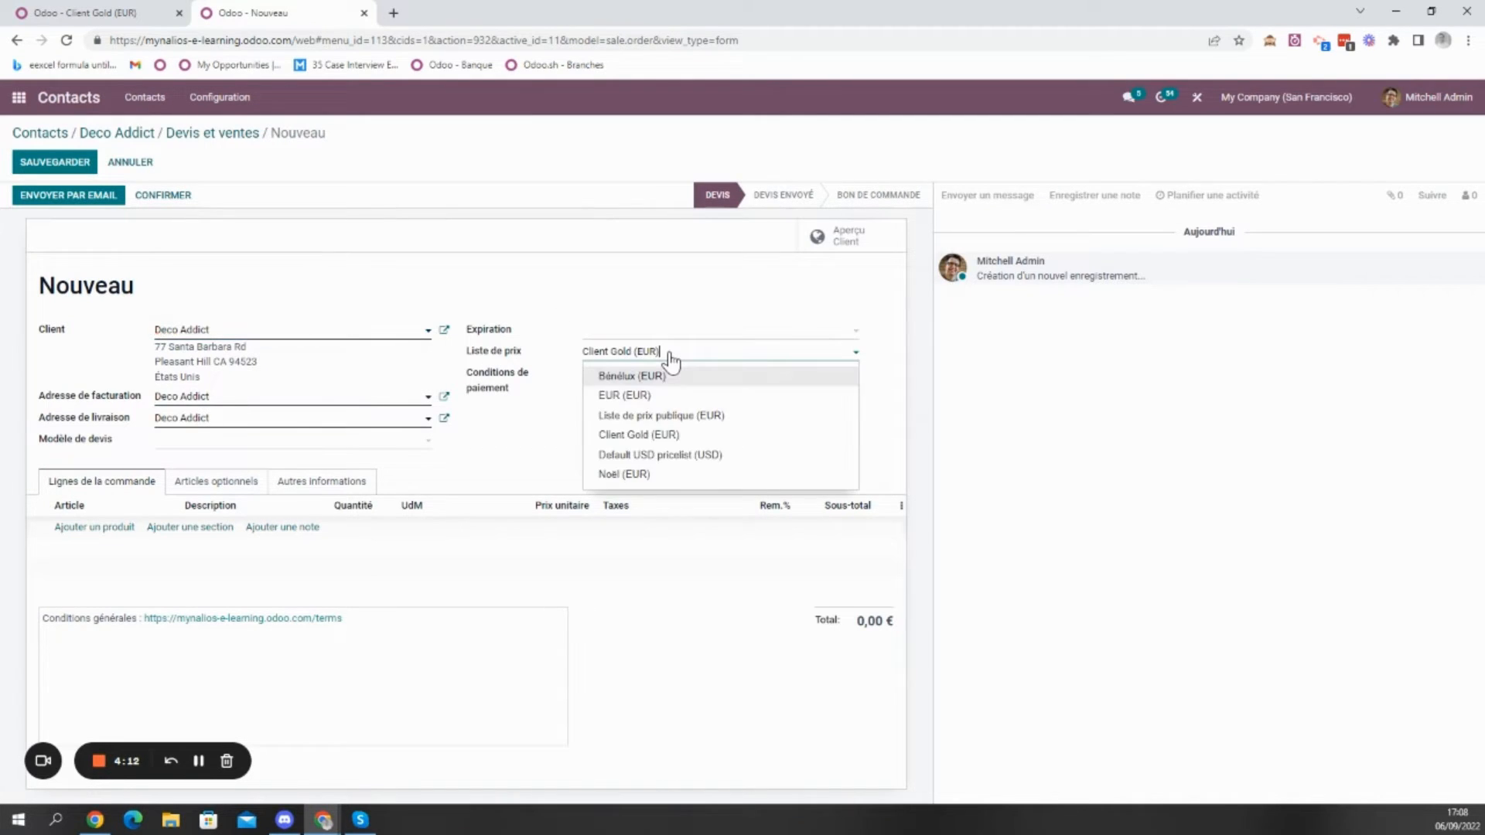
pyautogui.click(567, 278)
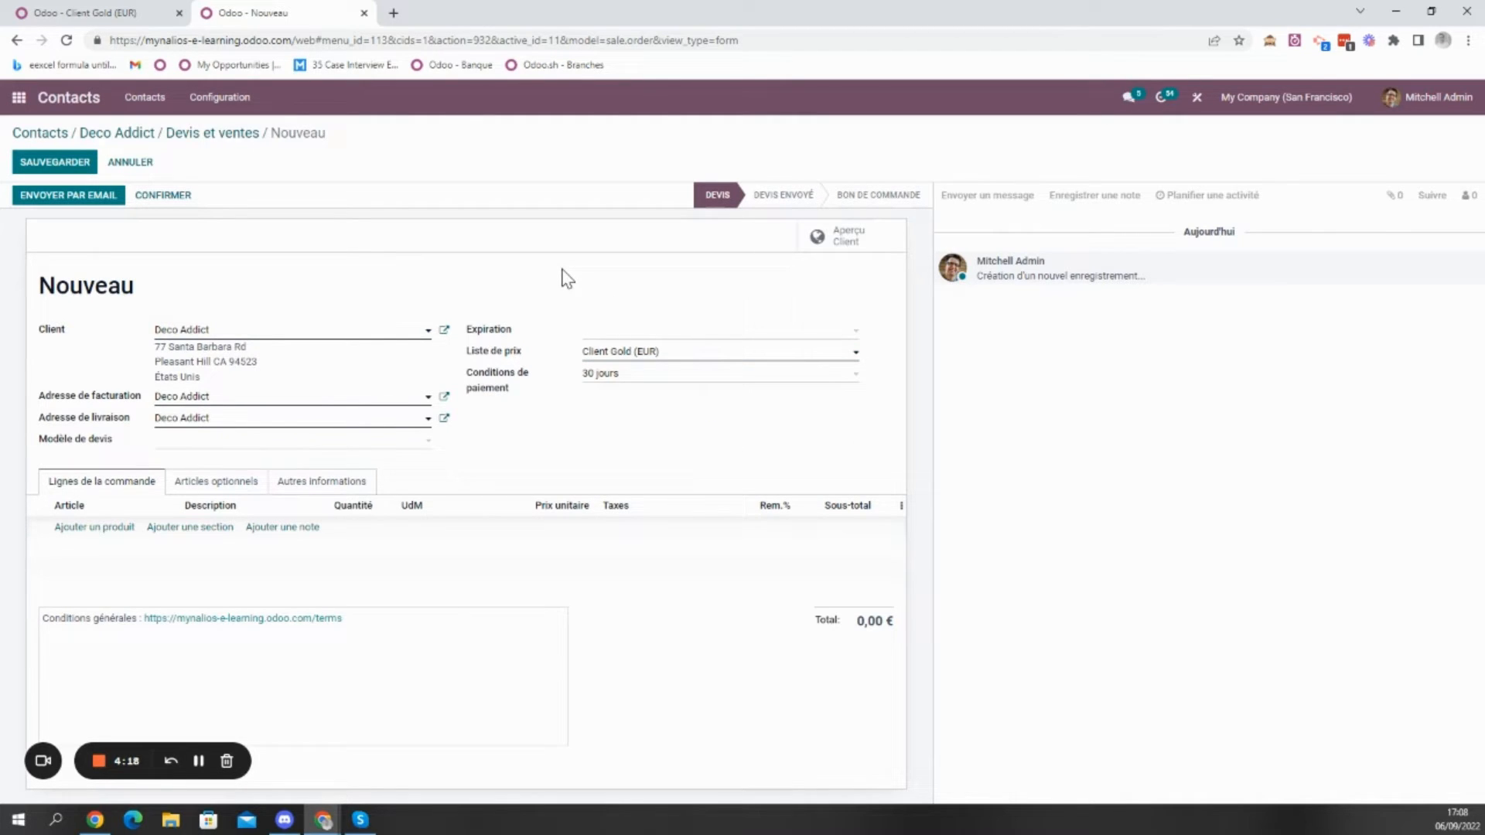
# - Add the Canapé trois places product as an order line on the new quotation
pyautogui.click(94, 527)
pyautogui.write('d')
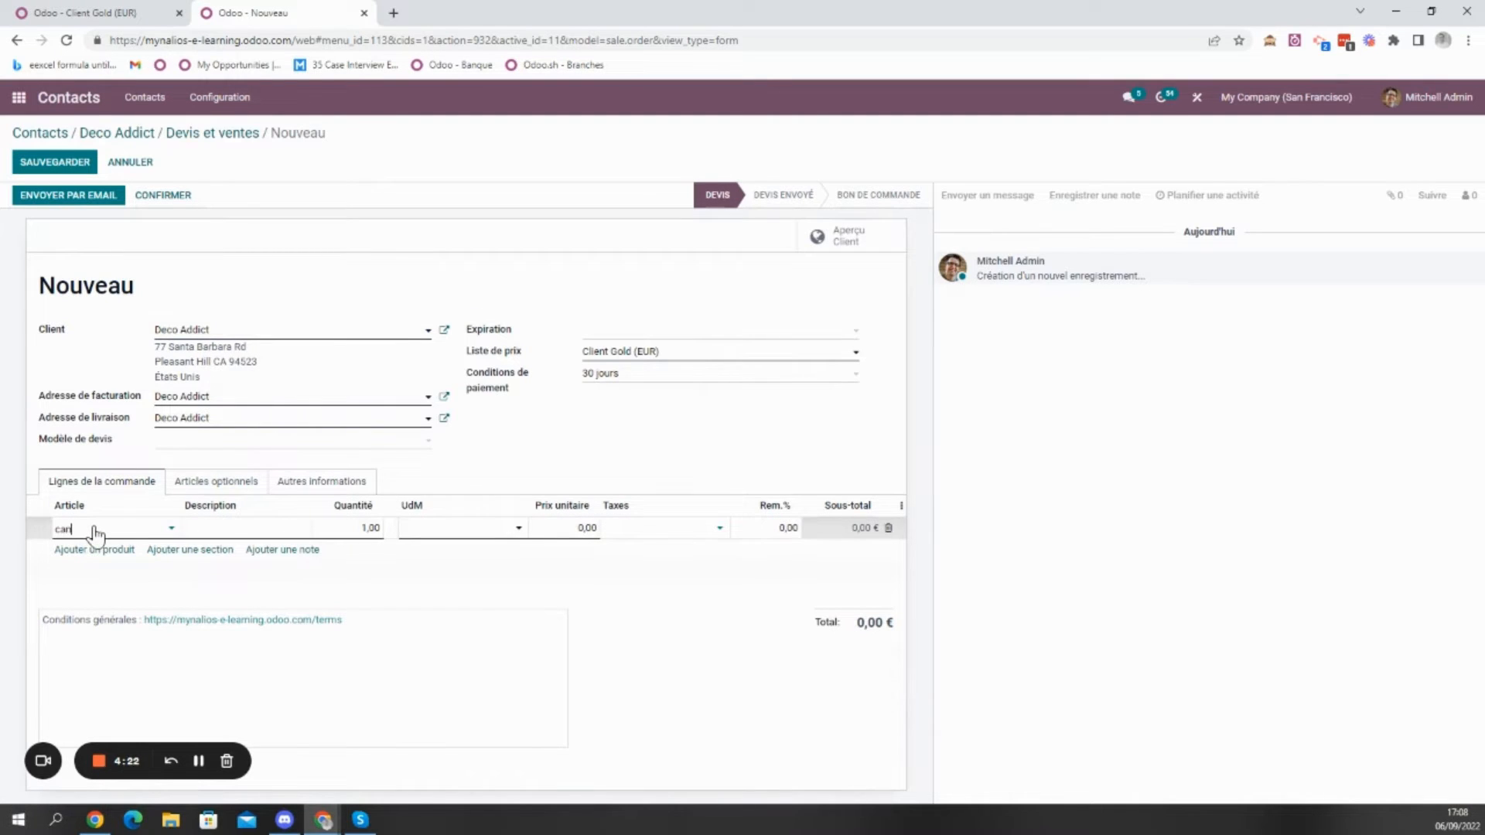
pyautogui.press('Return')
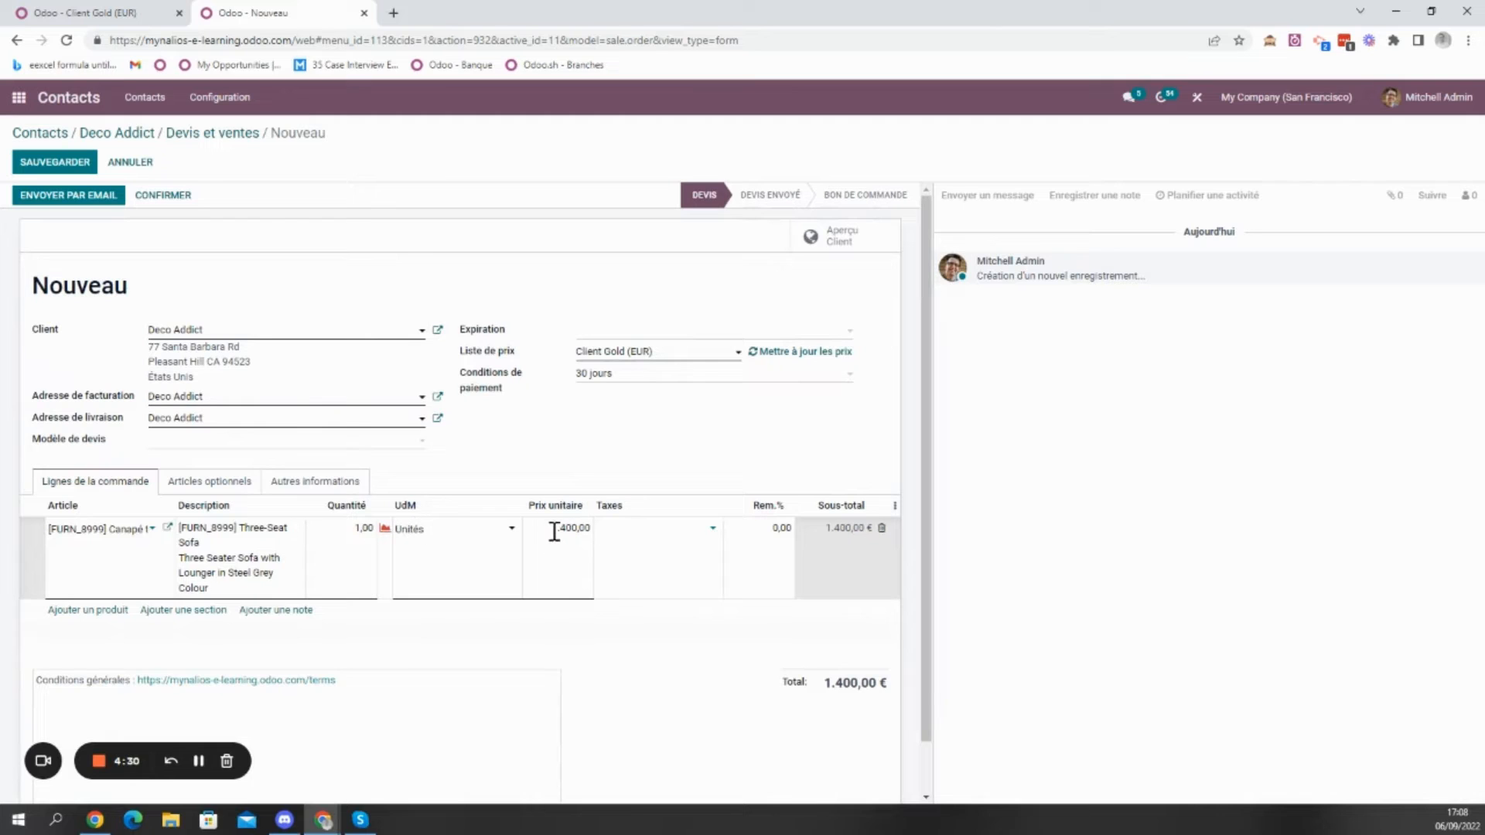
# - Compare the sofa line's unit price with the sale price in its product record and close the record
pyautogui.moveTo(568, 528); pyautogui.dragTo(589, 534)
pyautogui.click(167, 529)
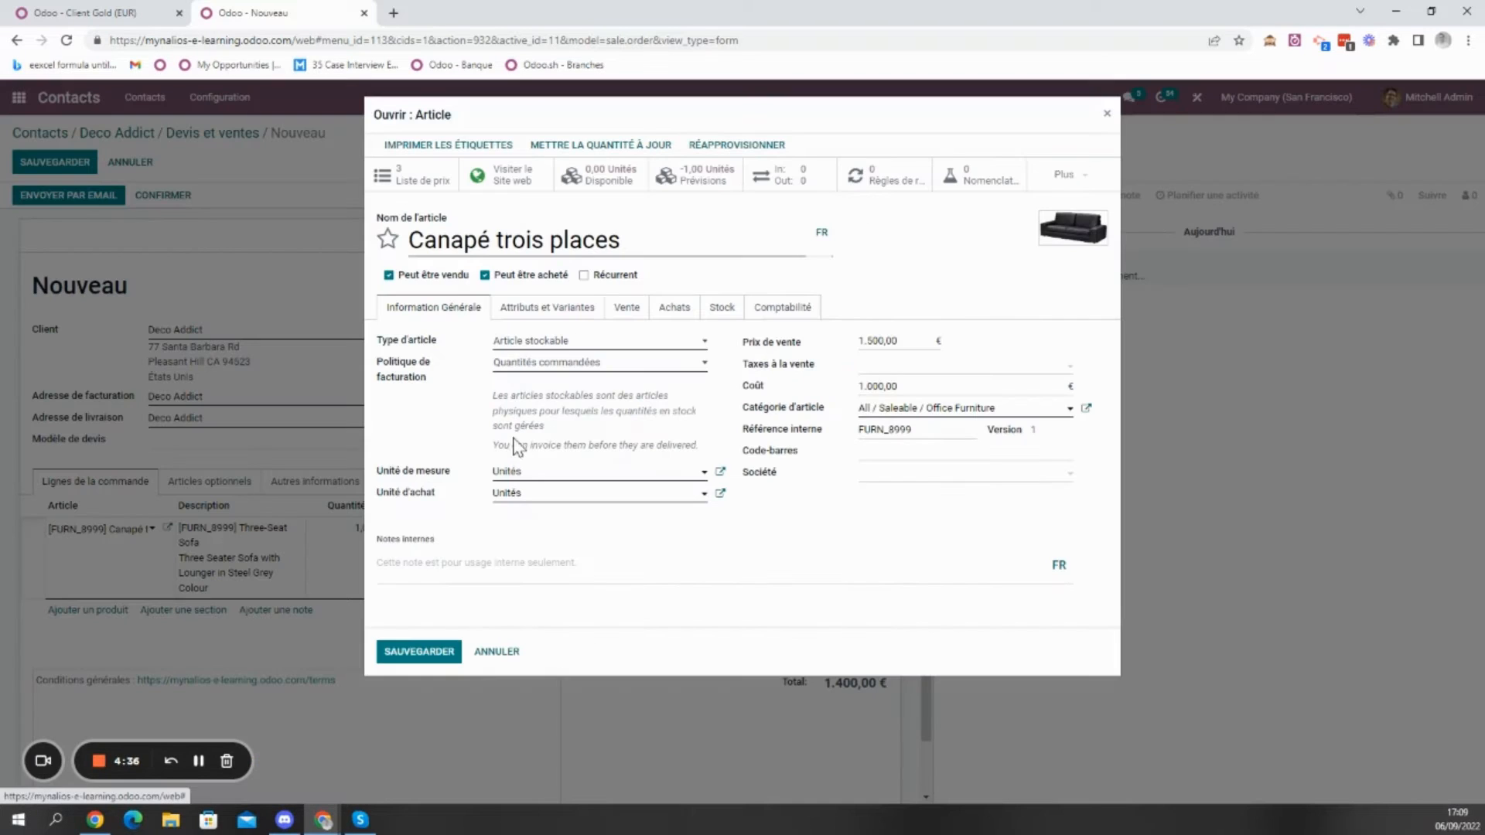
pyautogui.click(1106, 116)
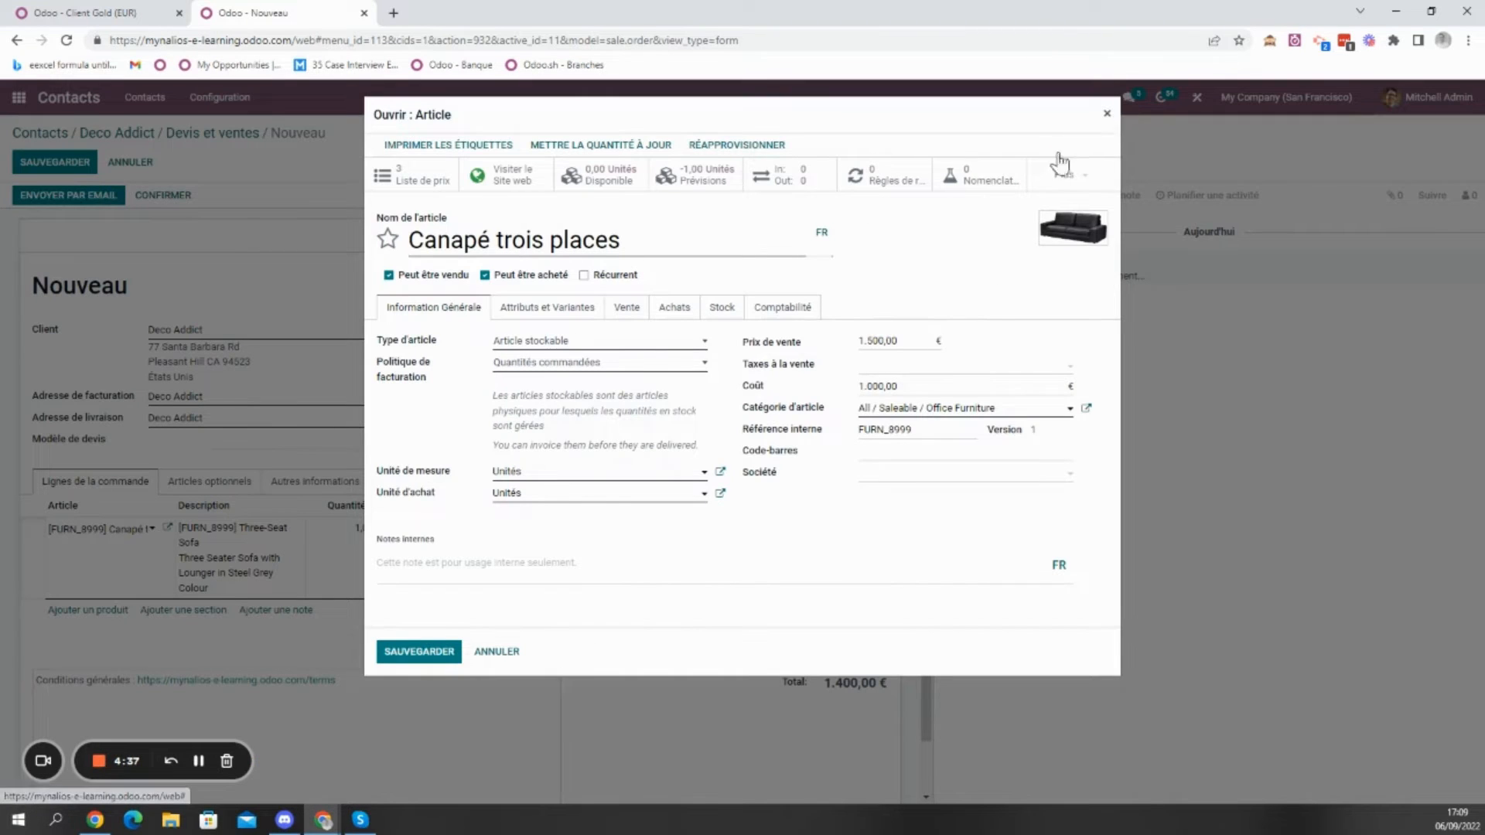
# - Set the sofa line's quantity to 5 and compare its unit price with the Client Gold price rules
pyautogui.click(356, 530)
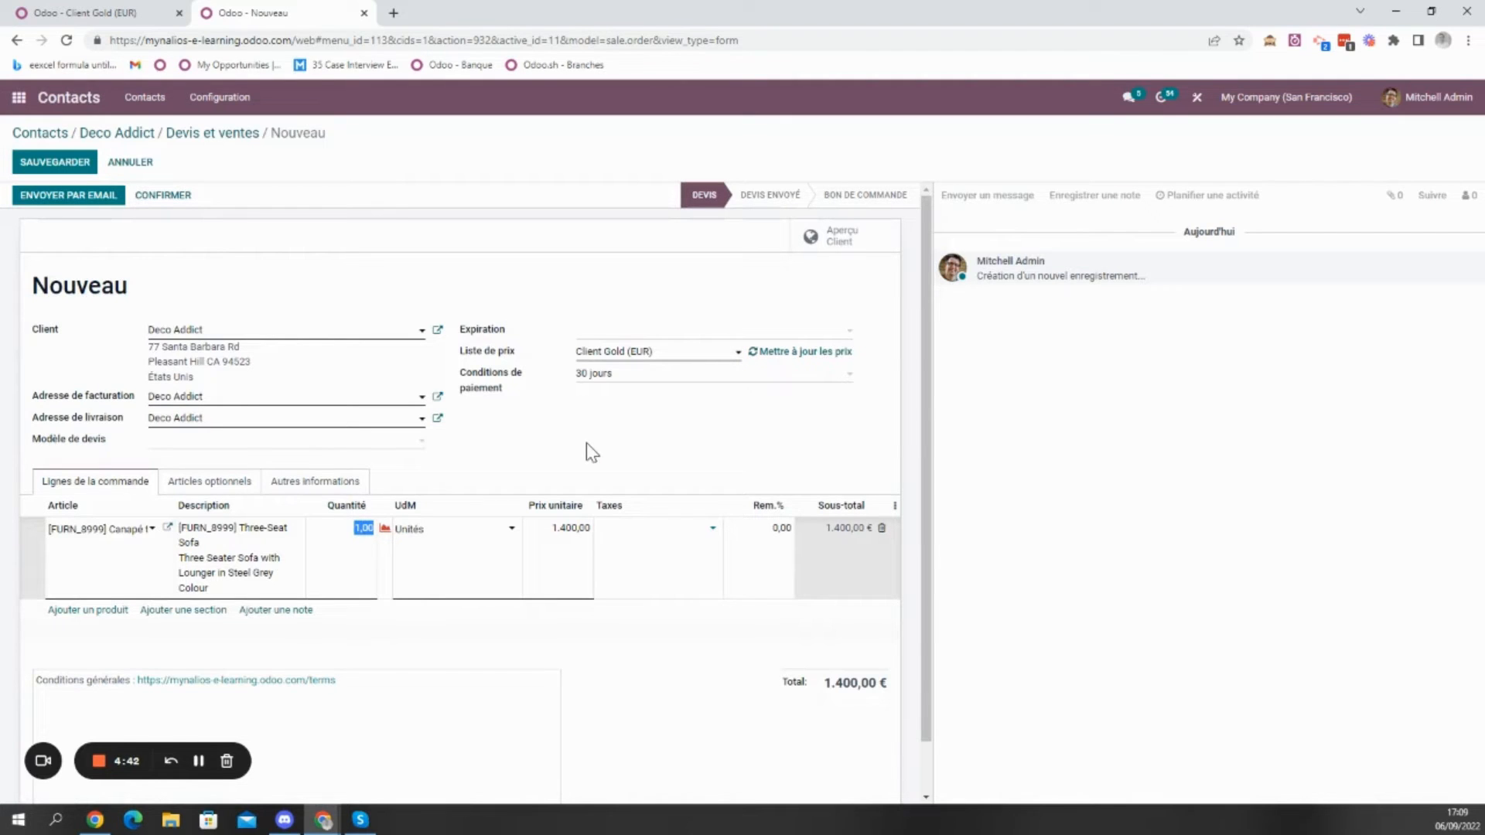
pyautogui.write('5')
pyautogui.click(115, 13)
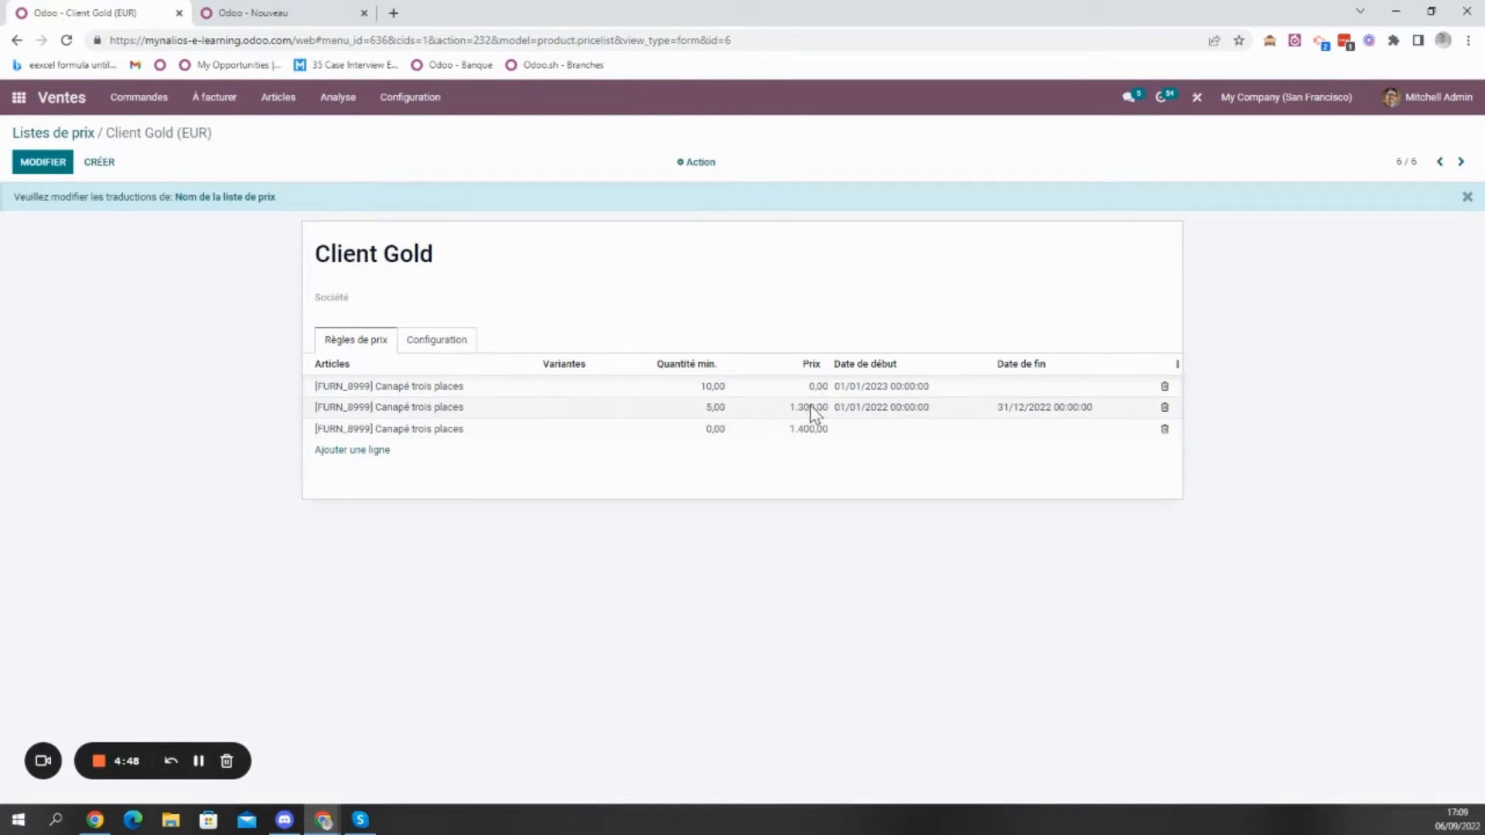
pyautogui.click(298, 13)
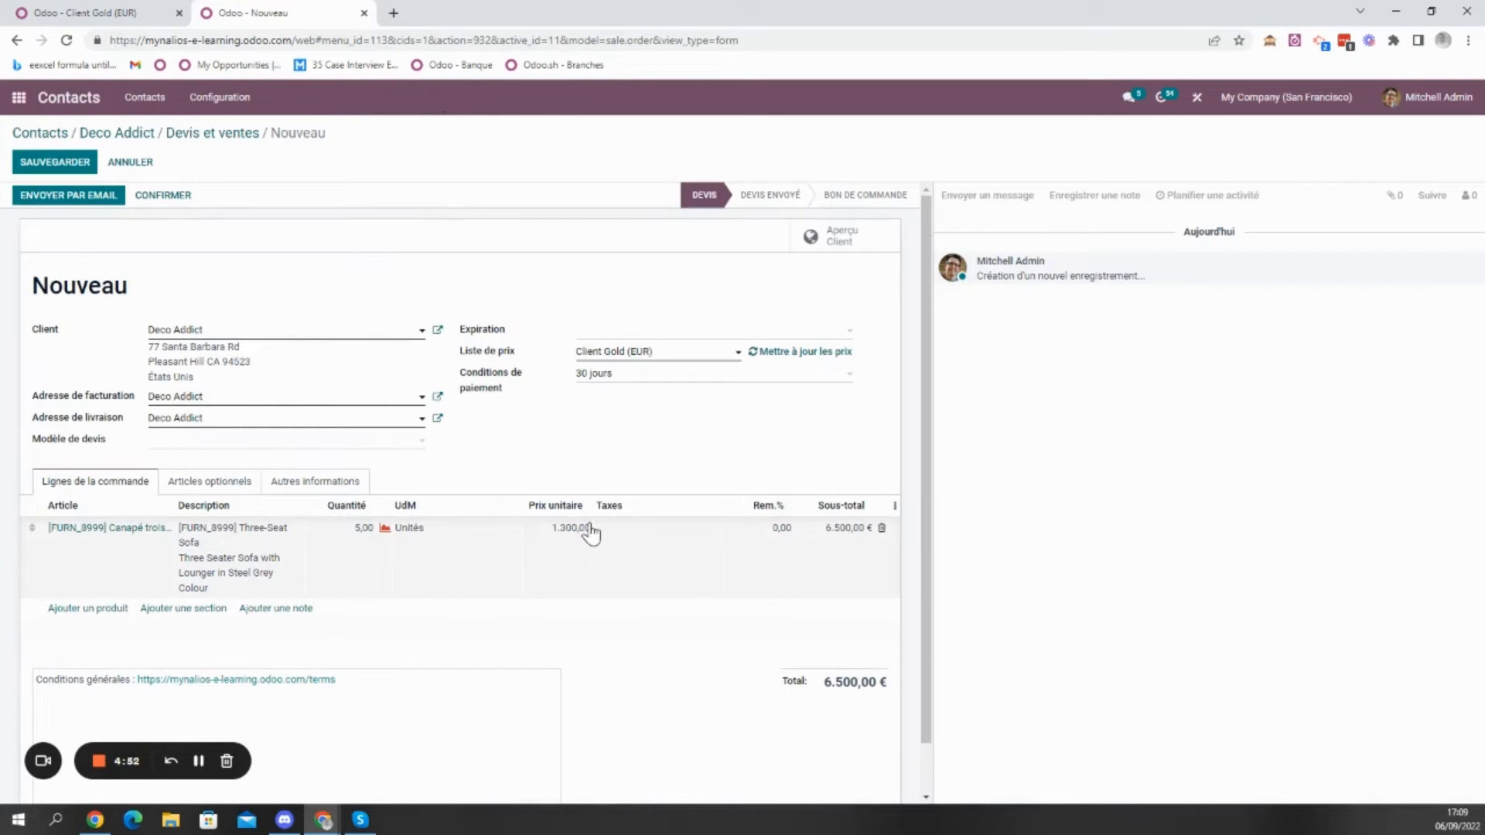
# - Set the sofa line's quantity to 10 and check the Client Gold rules for the matching quantity and dates
pyautogui.click(361, 532)
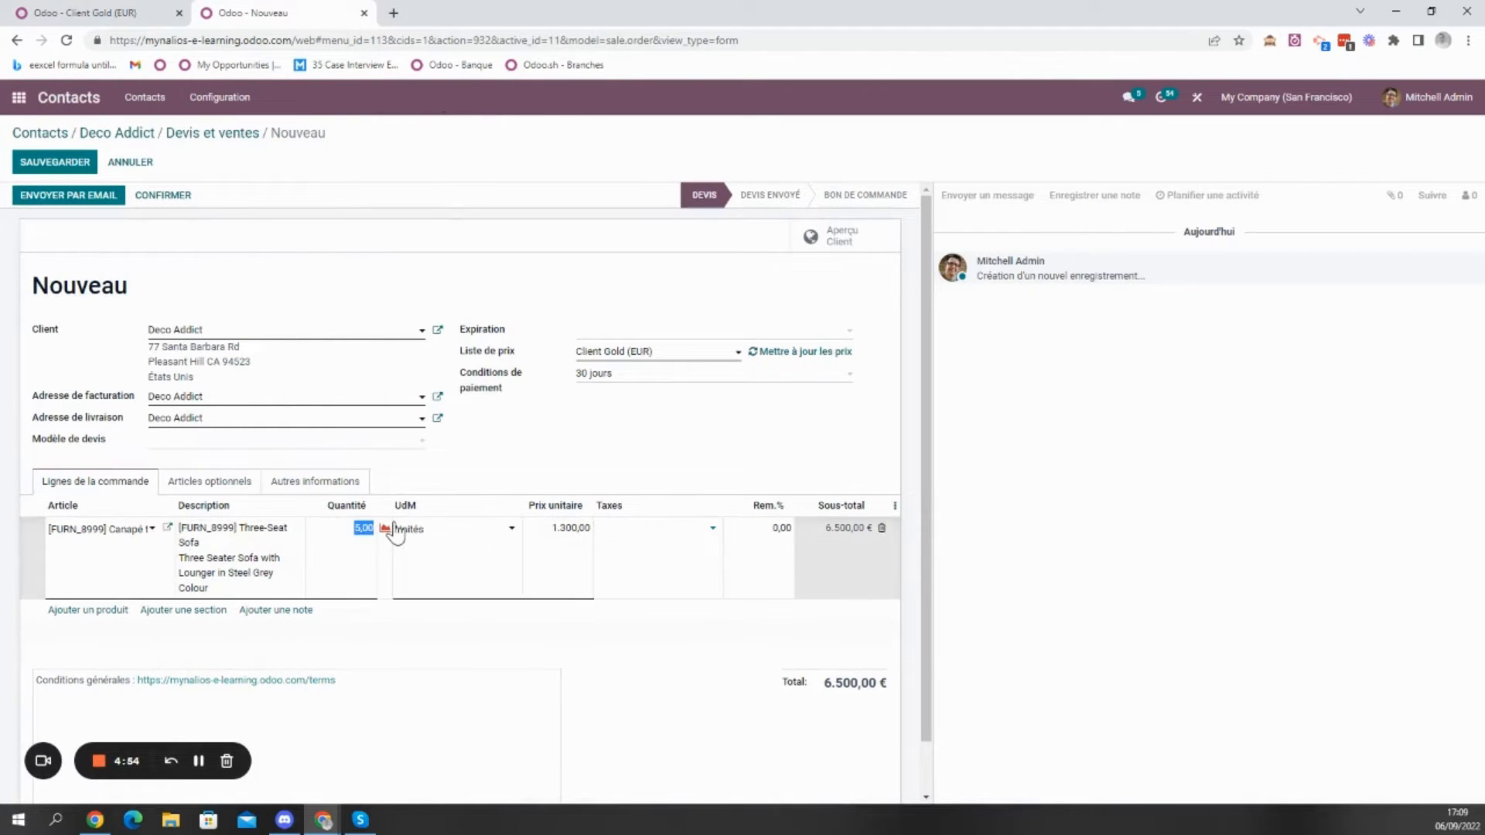
pyautogui.click(607, 418)
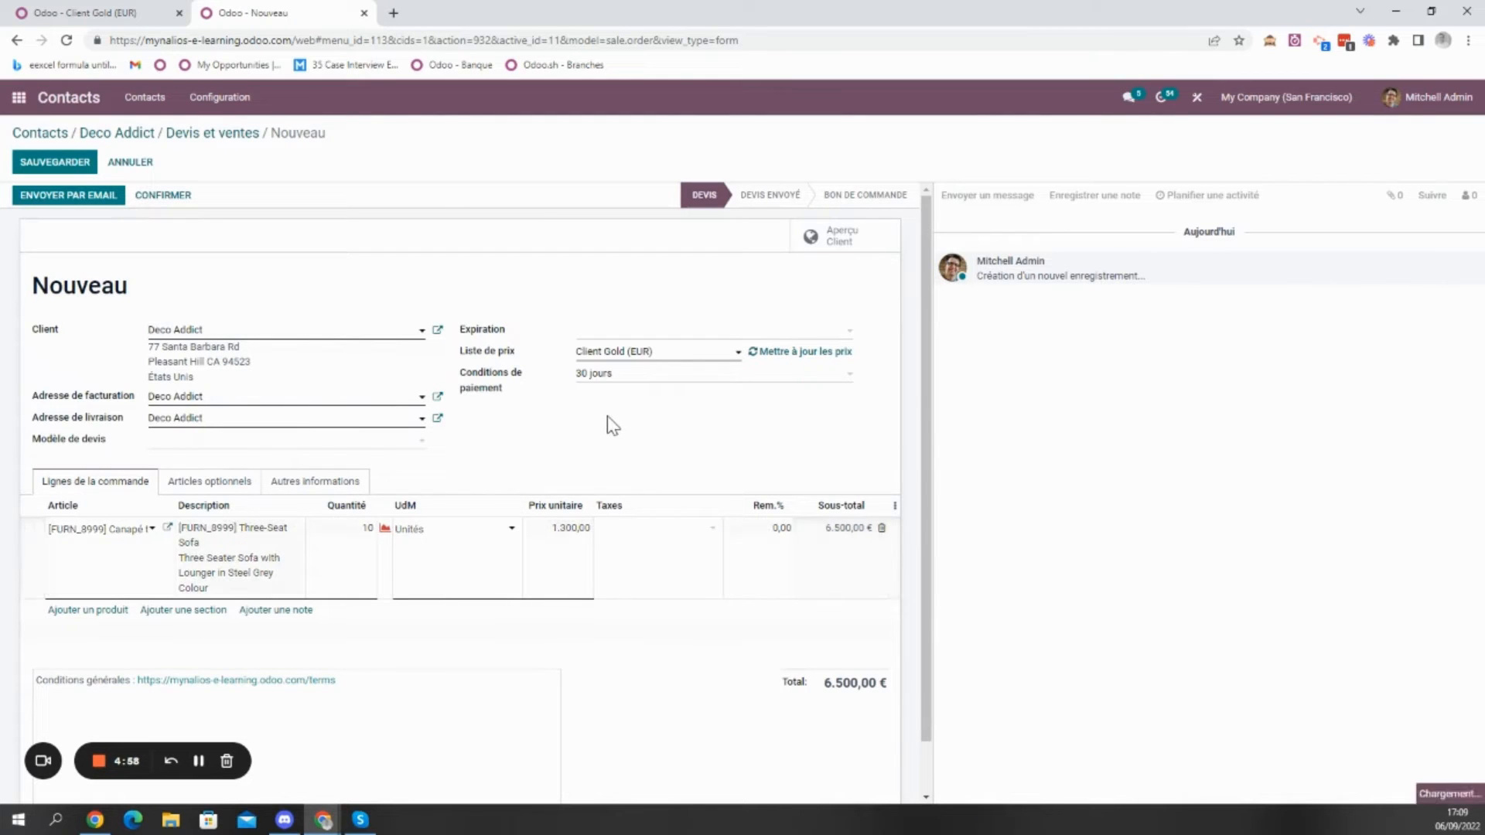
pyautogui.click(116, 13)
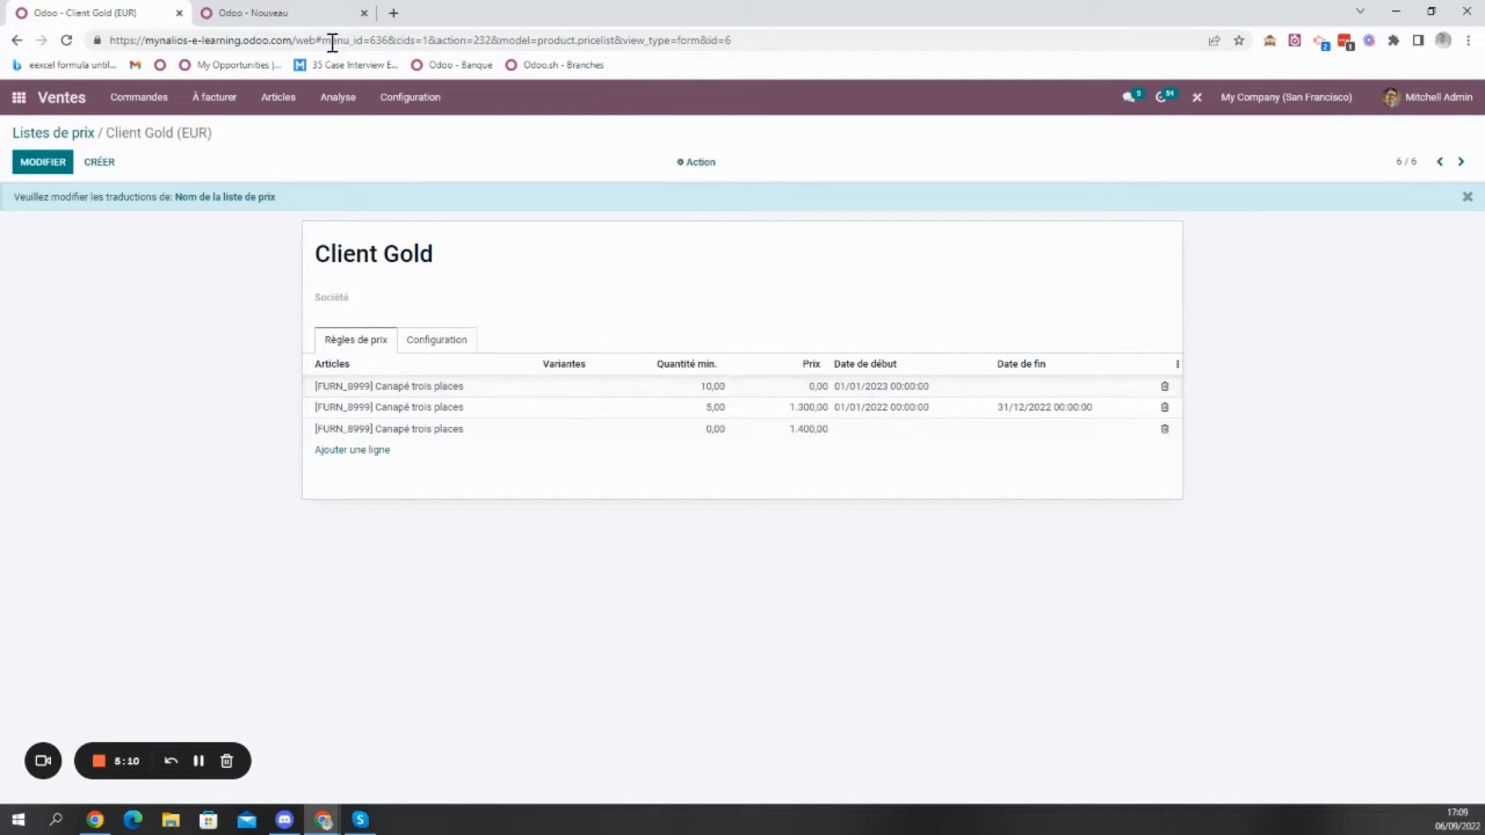
pyautogui.click(294, 14)
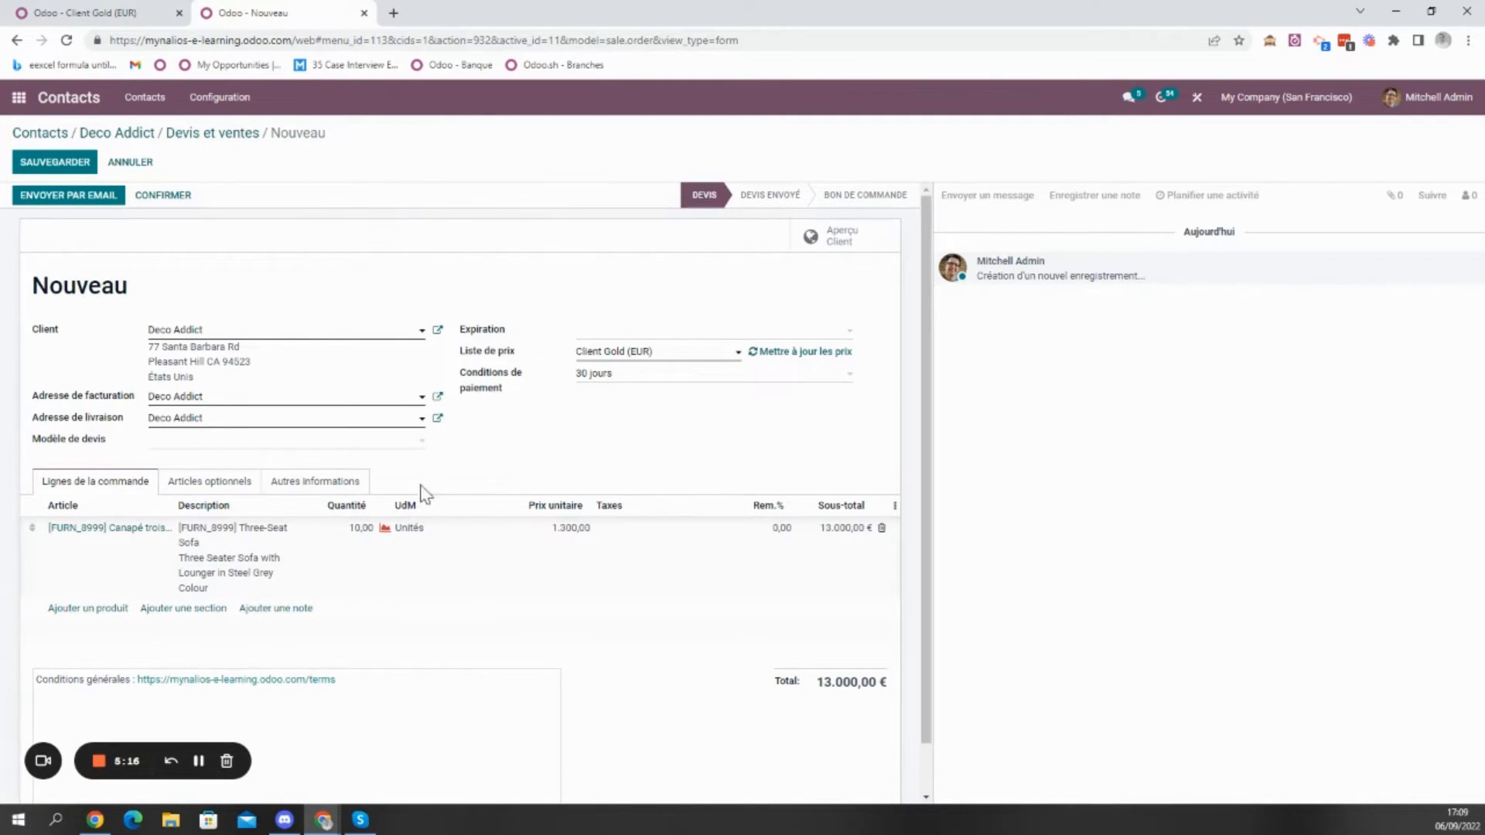
# - Switch the quotation's price list to Liste de prix publique (EUR) and recalculate all unit prices from it
pyautogui.click(652, 358)
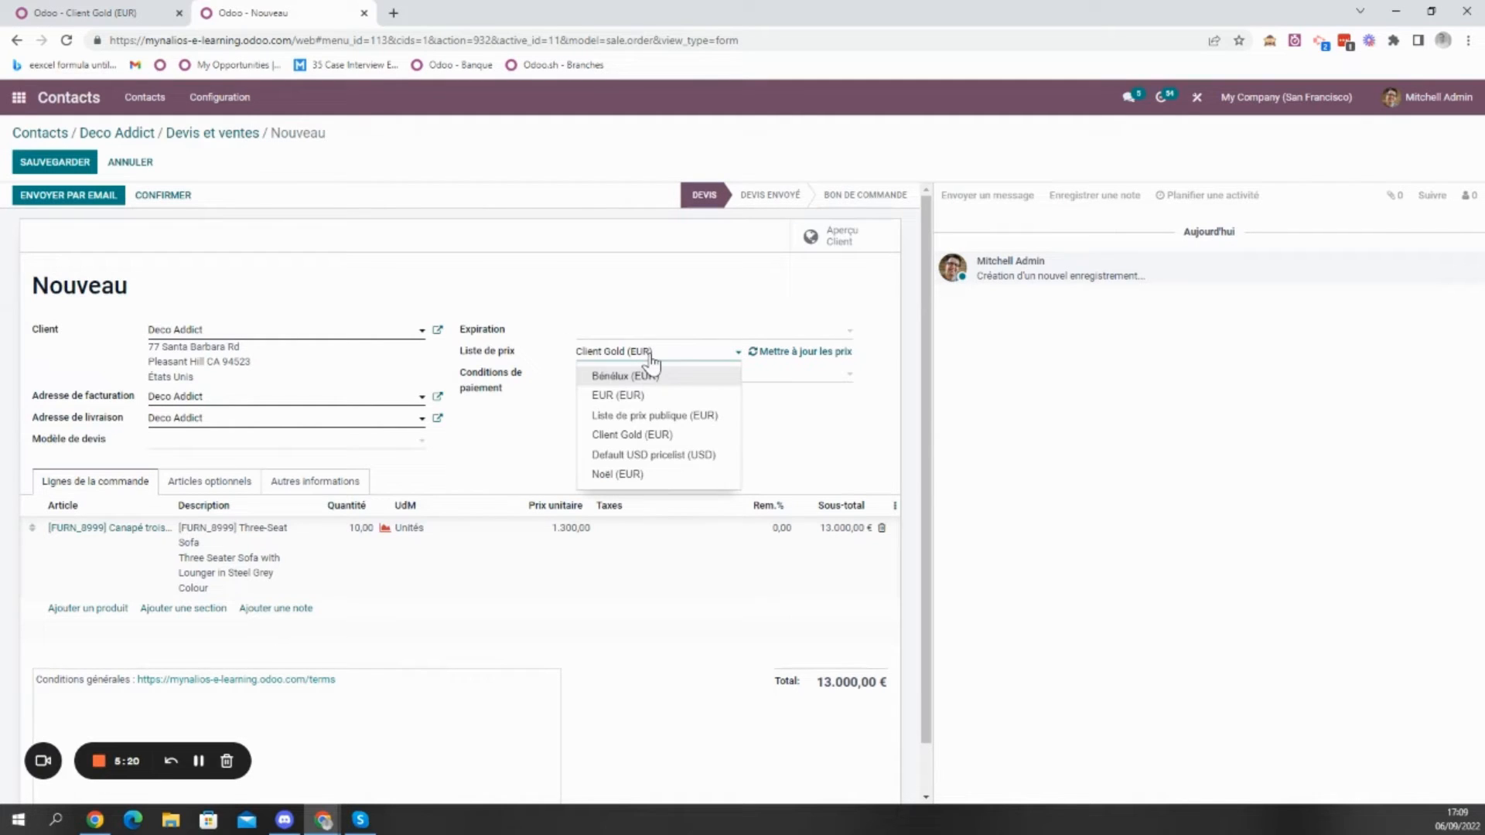
pyautogui.click(662, 418)
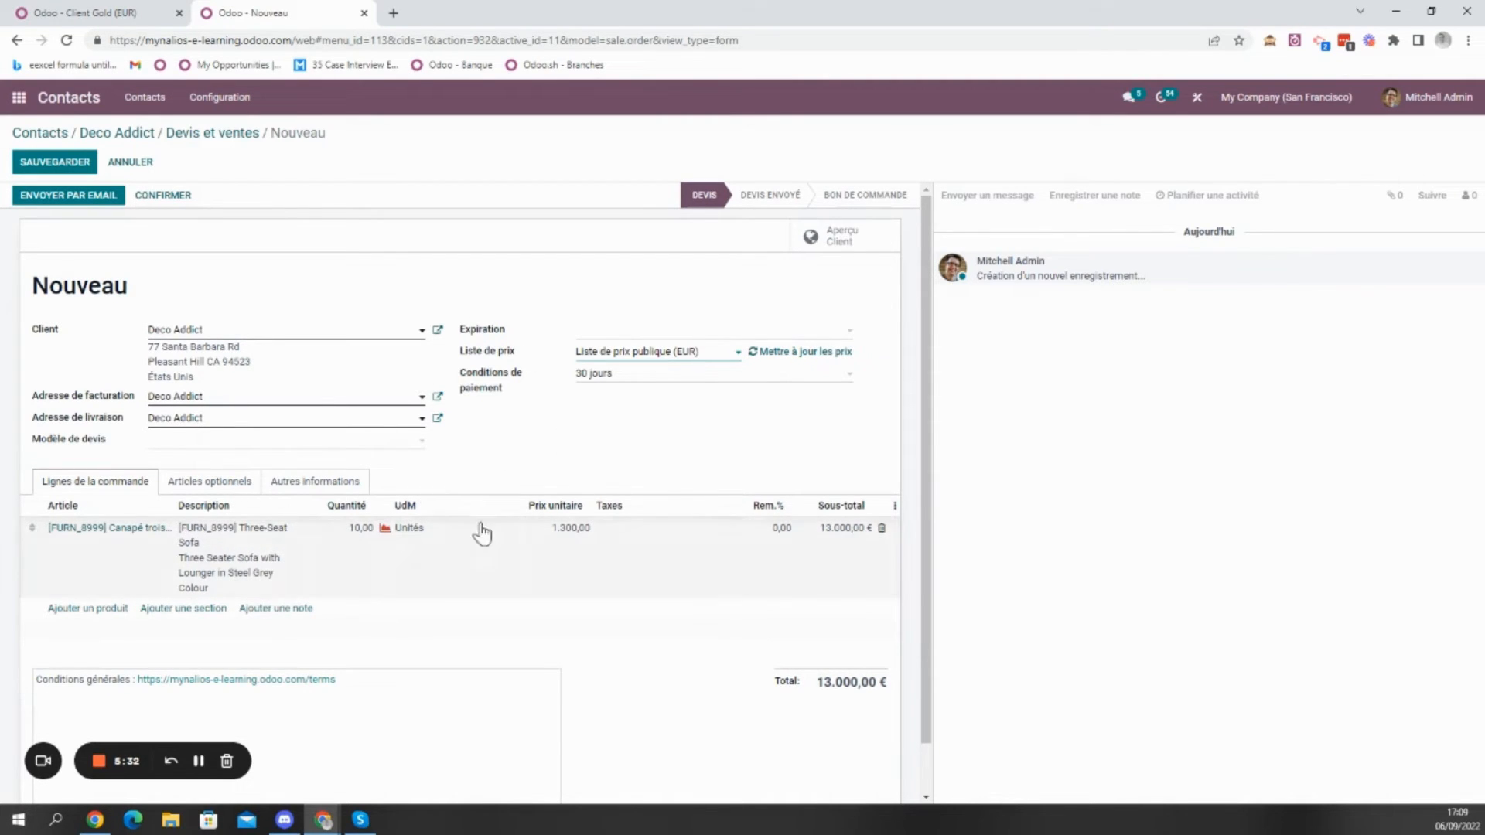
pyautogui.click(798, 354)
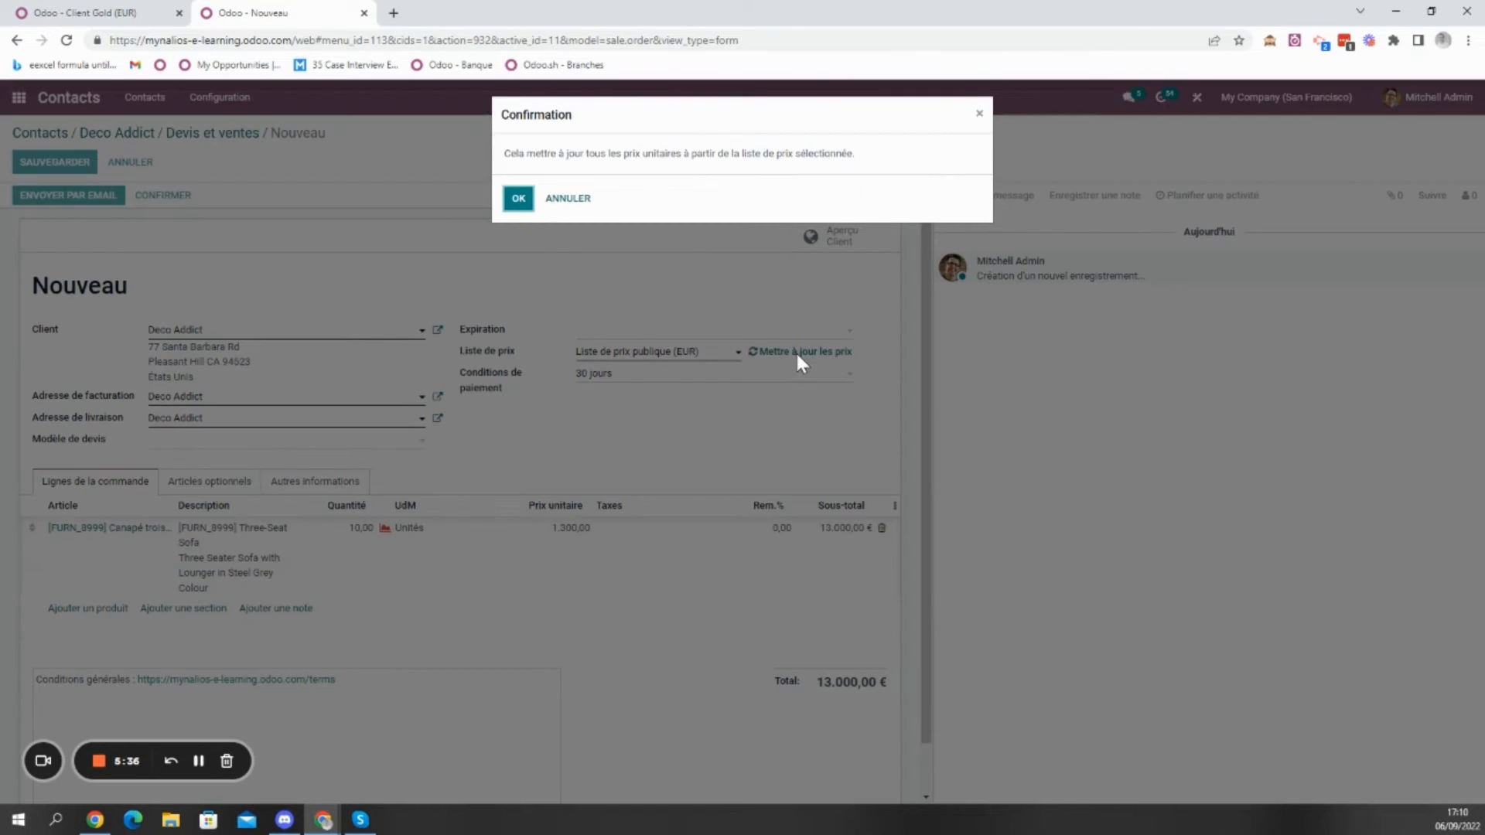
pyautogui.click(517, 202)
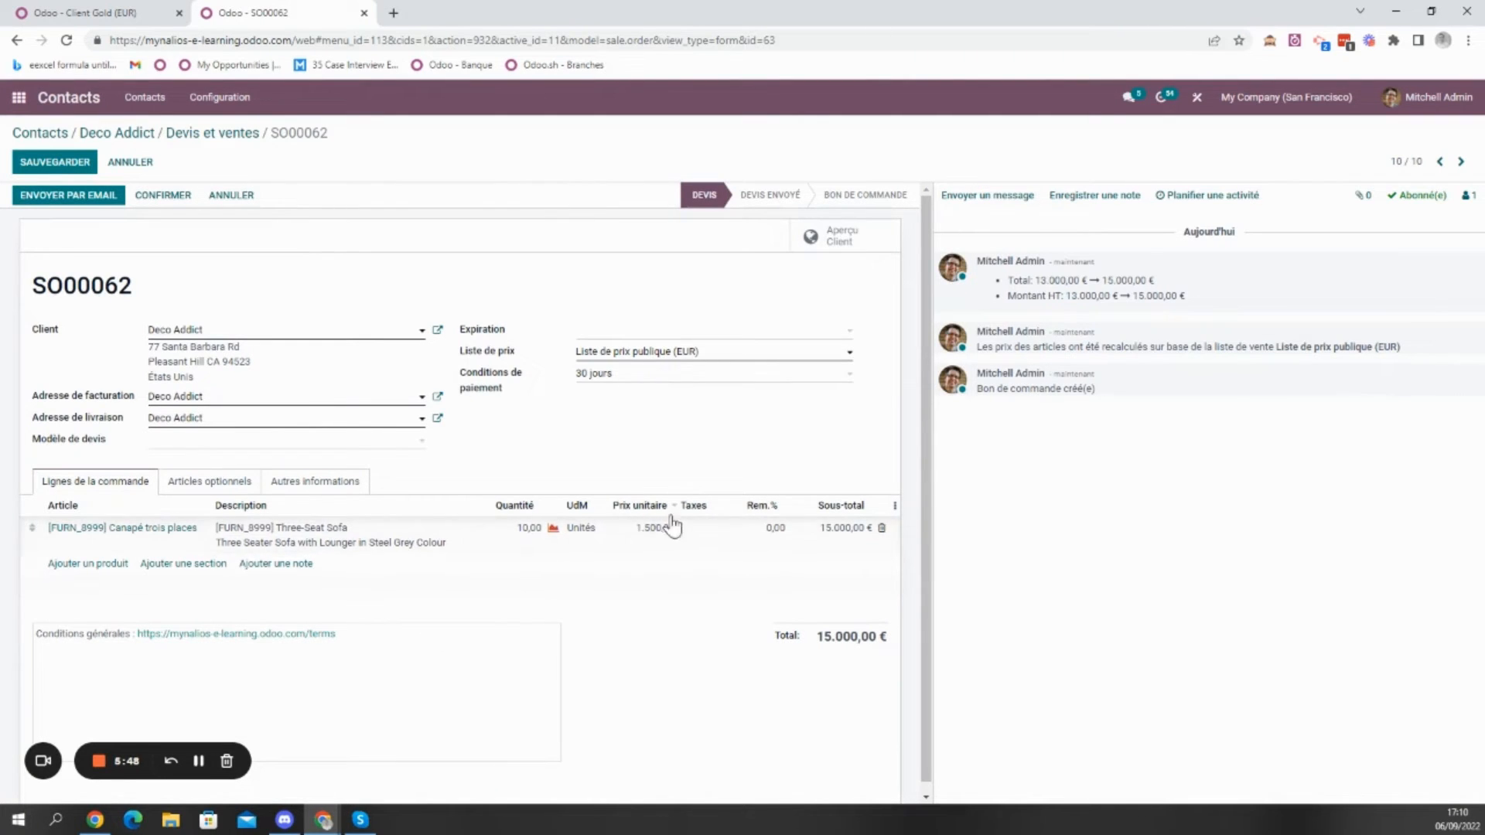
# - Set the quotation's price list back to Client Gold (EUR)
pyautogui.click(618, 356)
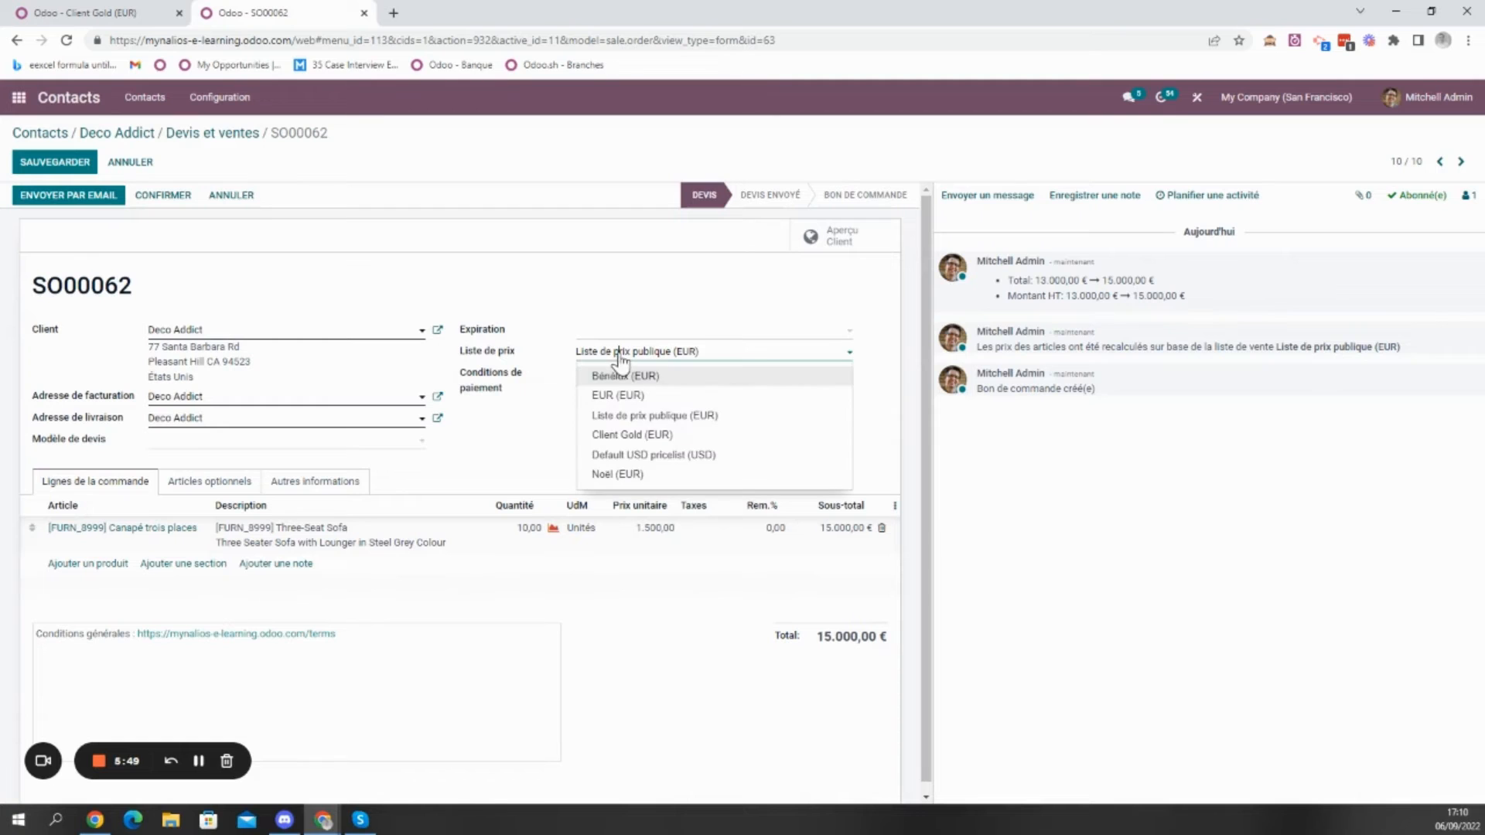
pyautogui.click(651, 435)
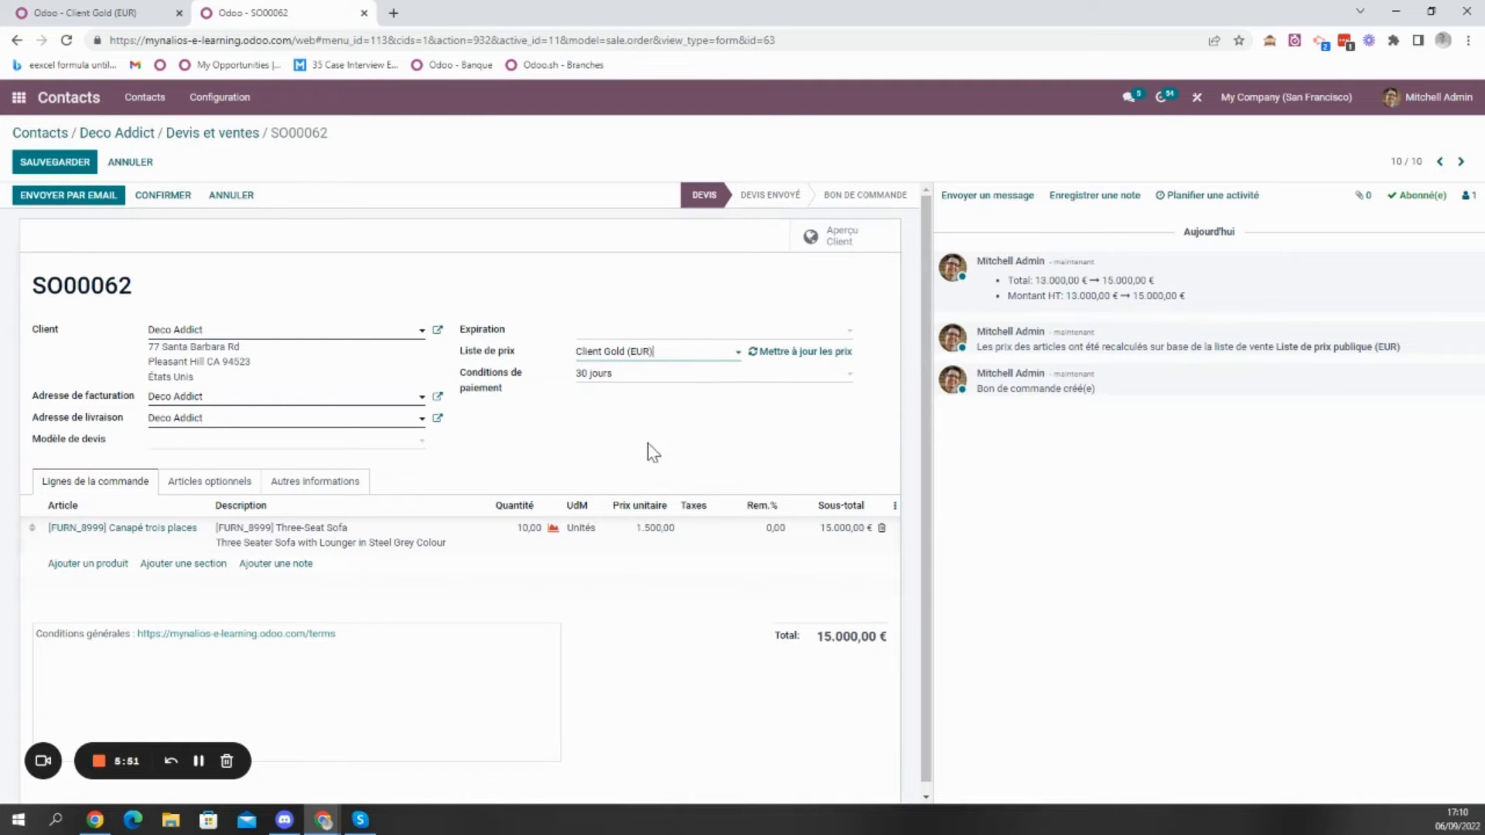
# - Set the Client Gold price list's discount policy to "Afficher le prix public et la remise au client" and save it
pyautogui.click(124, 15)
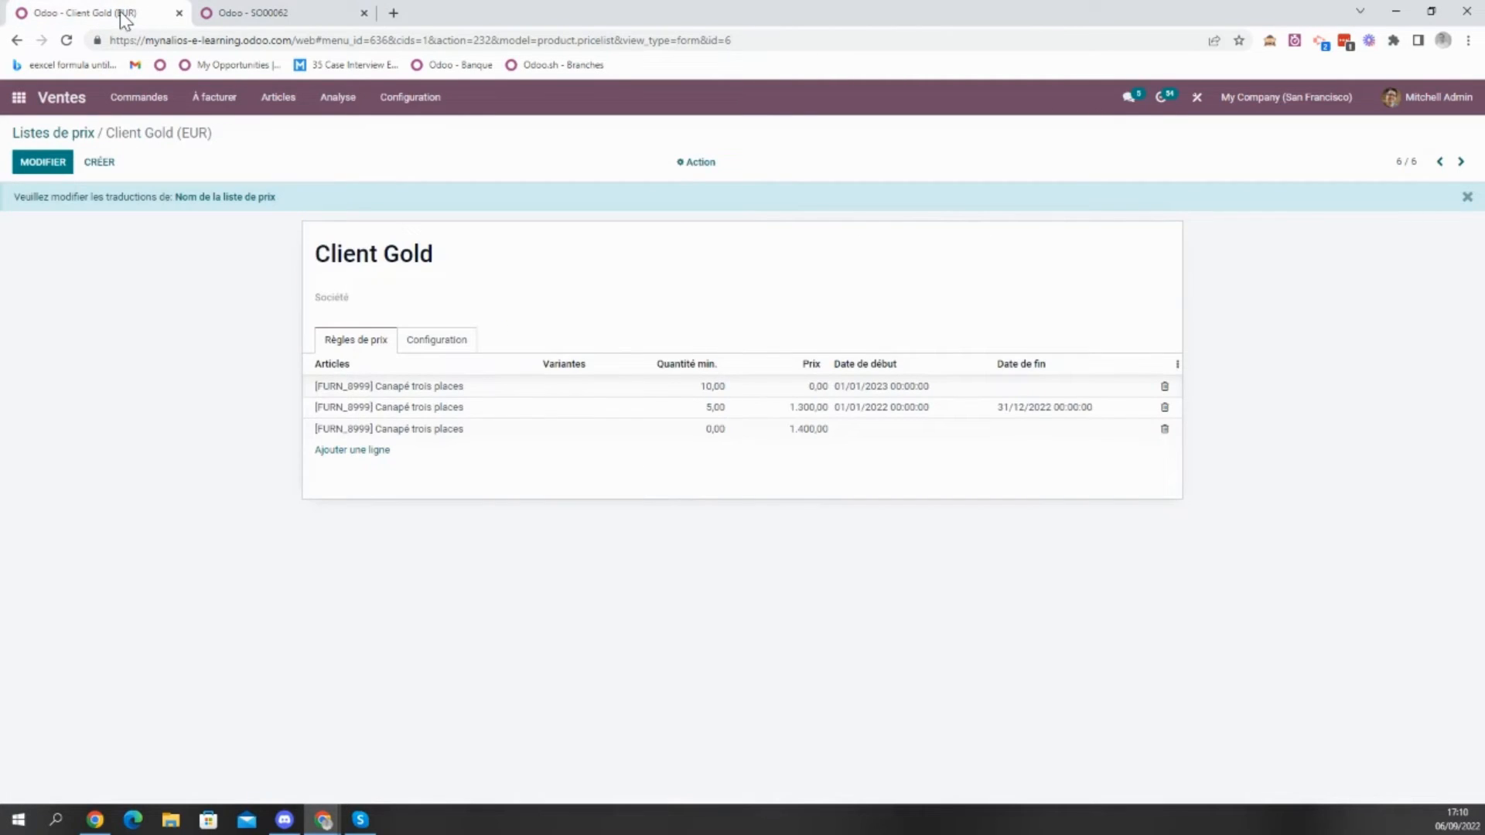
pyautogui.click(39, 163)
pyautogui.click(430, 343)
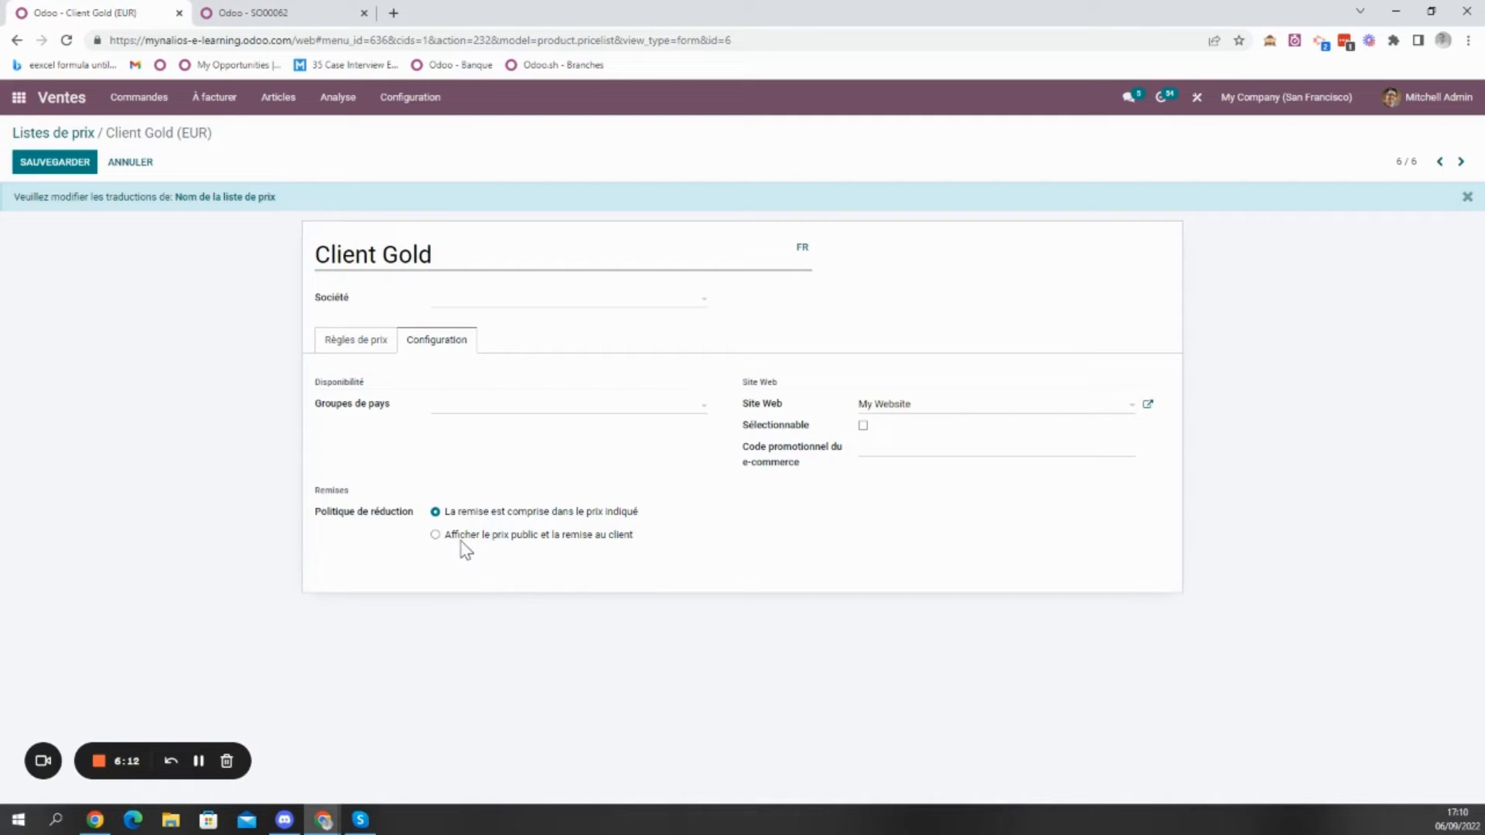
pyautogui.click(554, 541)
pyautogui.click(60, 170)
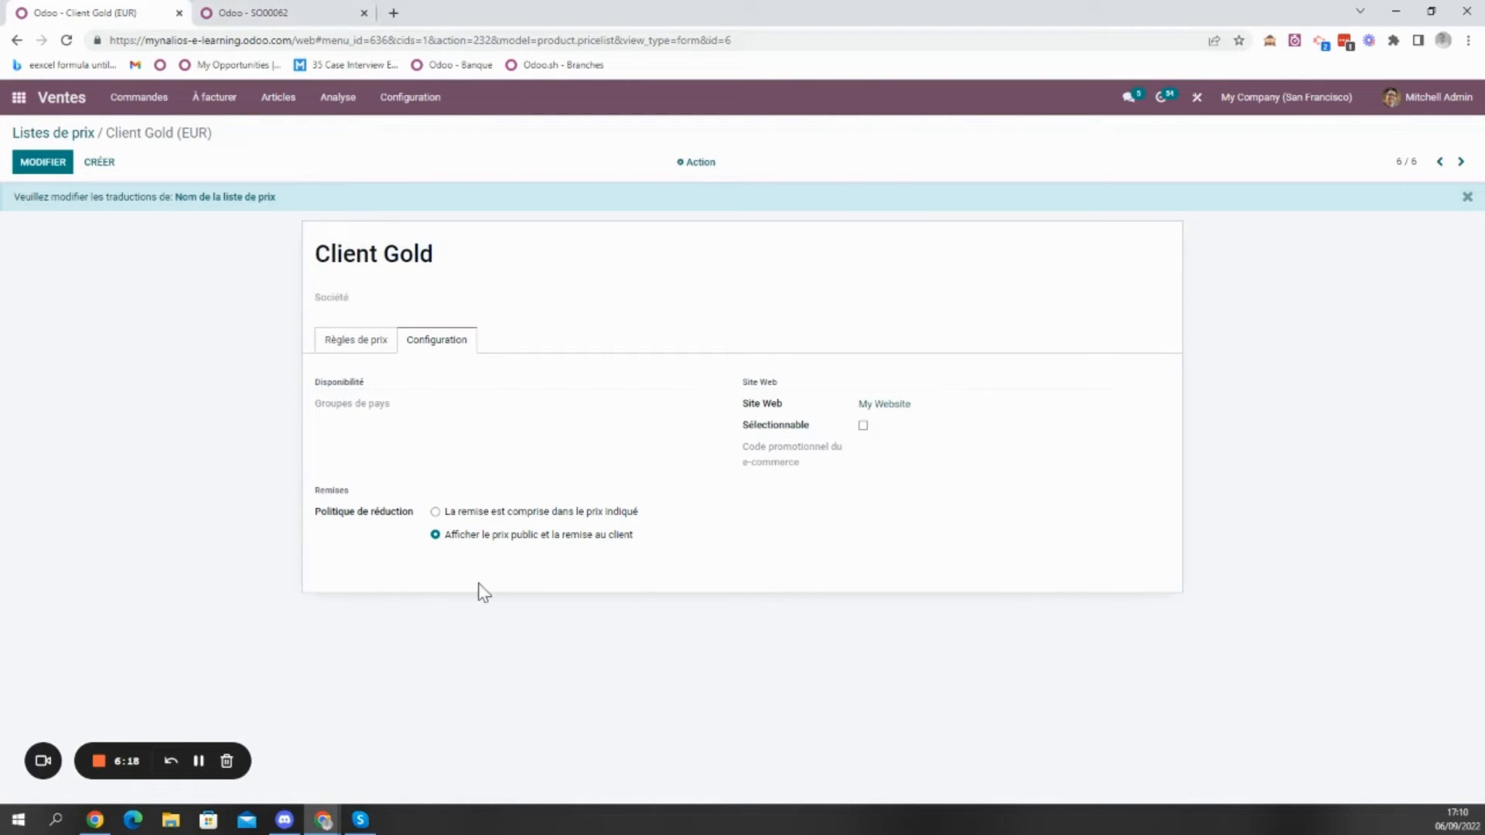
# - Recalculate the quotation's unit prices from the Client Gold price list and review the optional order line columns
pyautogui.click(263, 13)
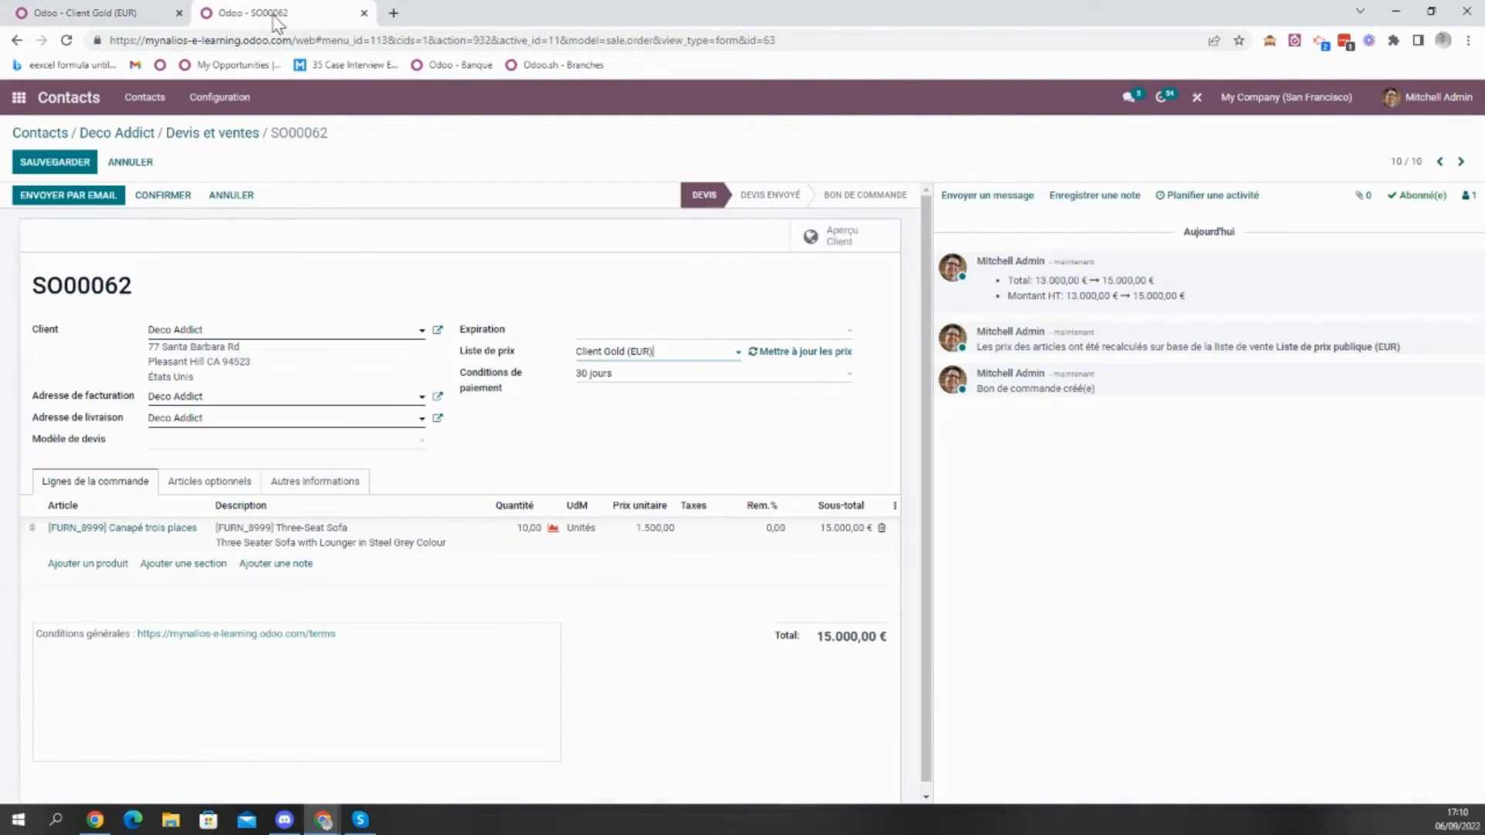
pyautogui.click(797, 353)
pyautogui.click(519, 201)
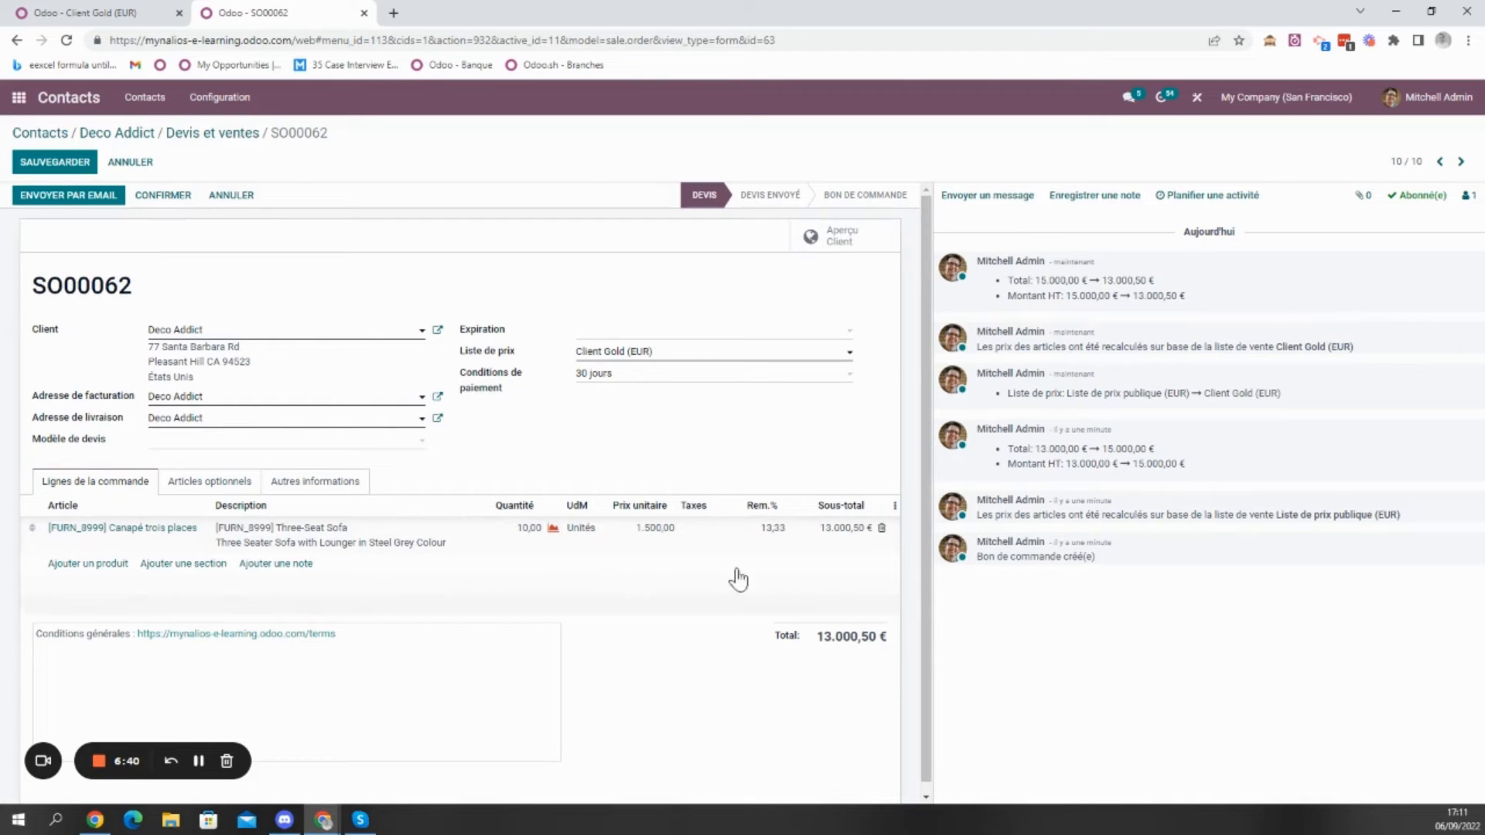
pyautogui.click(895, 506)
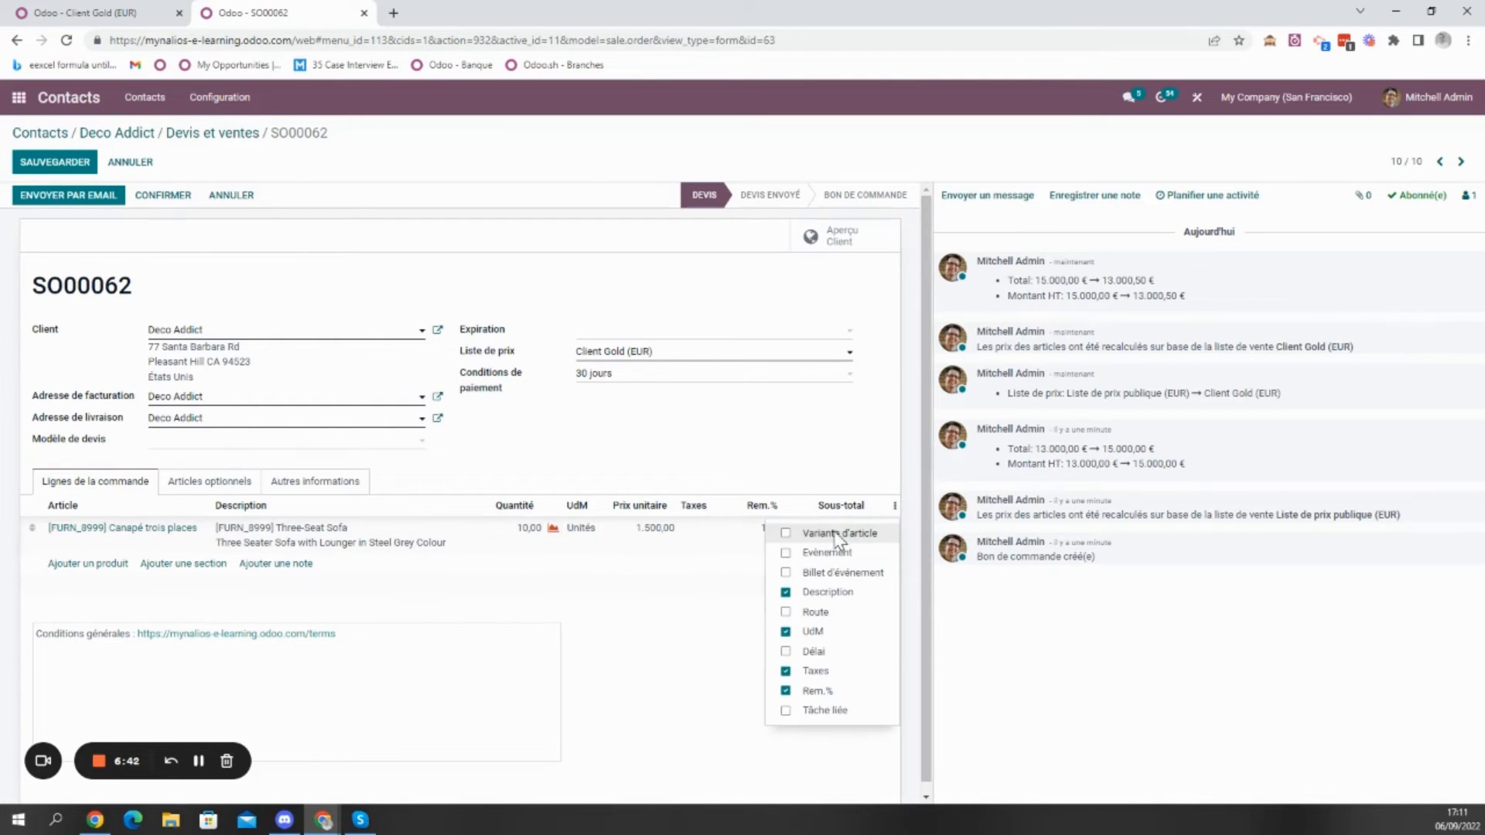
pyautogui.click(702, 432)
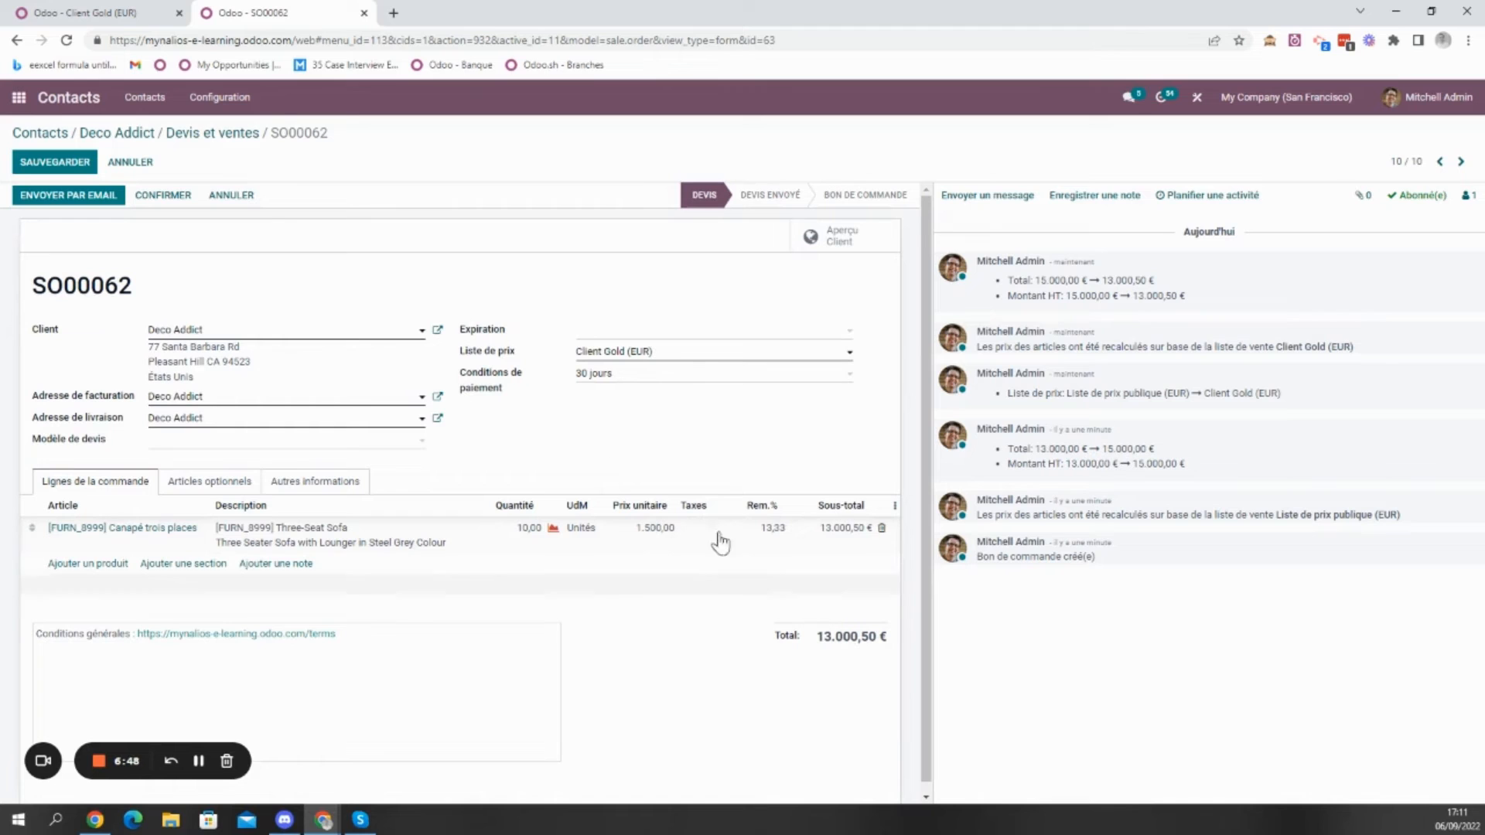
# - Set the Client Gold discount policy back to "La remise est comprise dans le prix indiqué" and save the price list
pyautogui.click(137, 8)
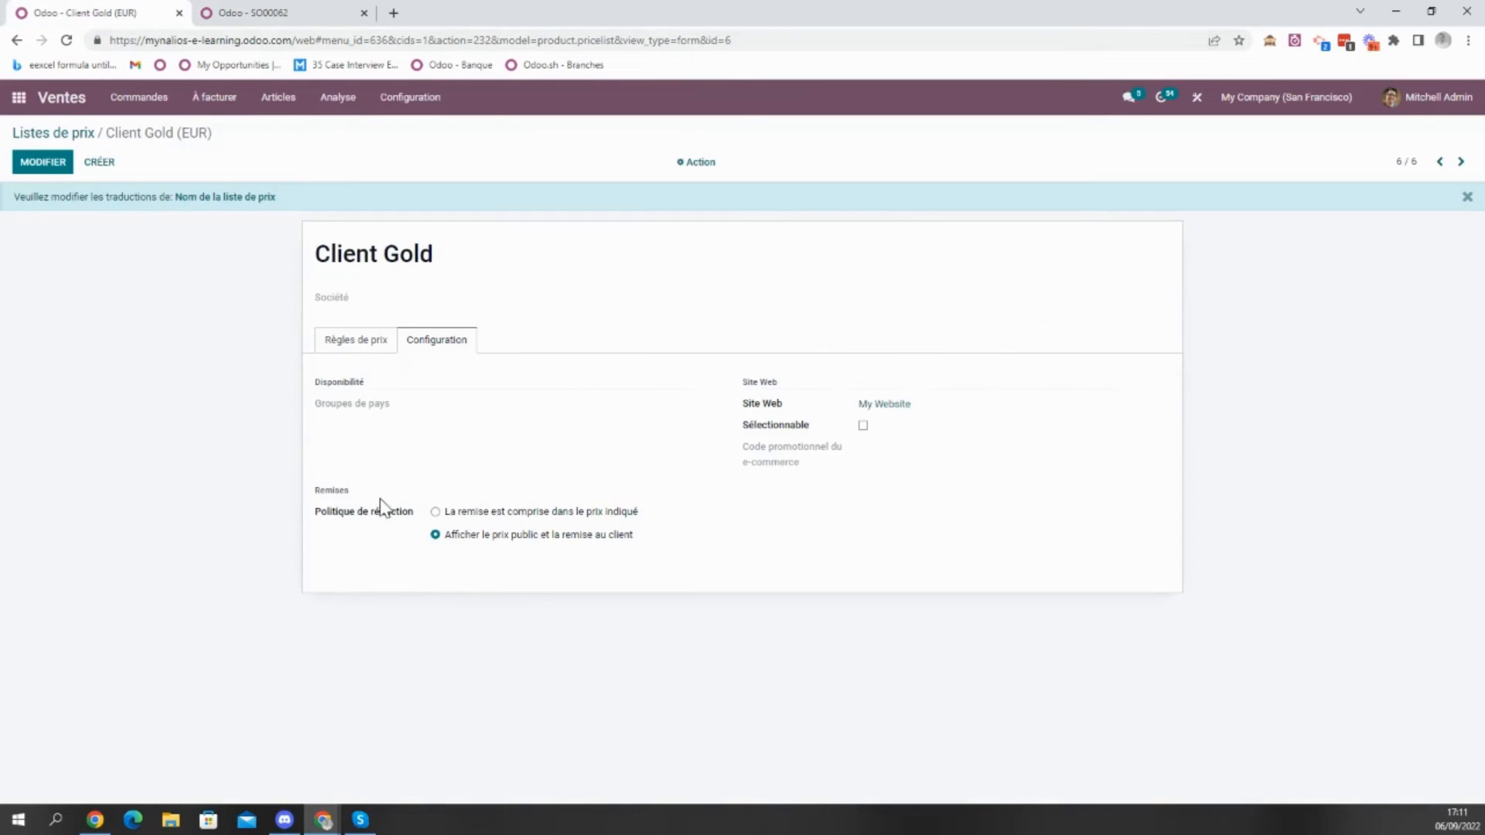
pyautogui.click(444, 512)
pyautogui.click(47, 164)
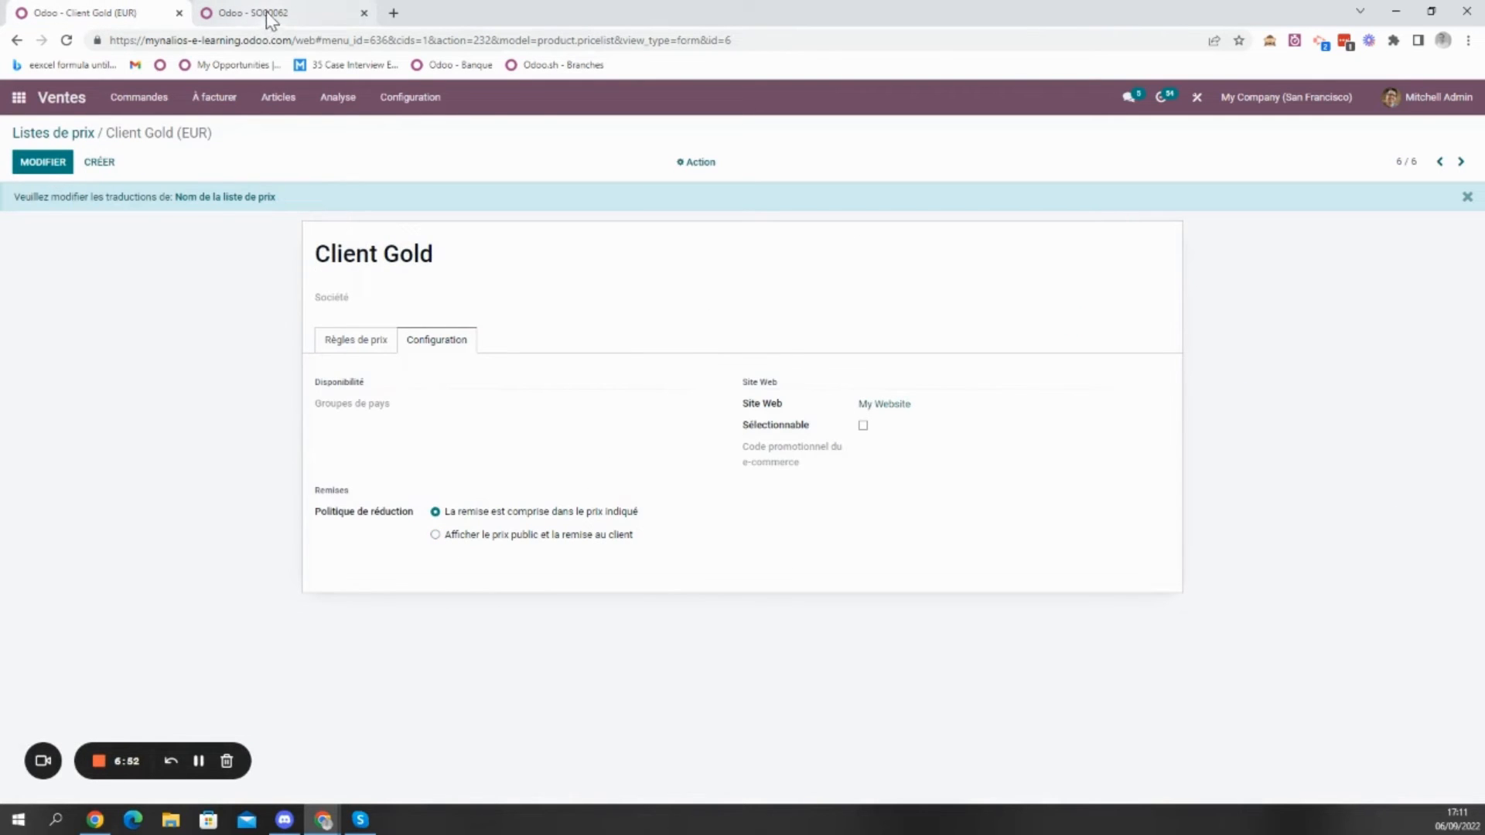
# - Return to the Deco Addict quotation, save it and reopen it for editing
pyautogui.click(278, 15)
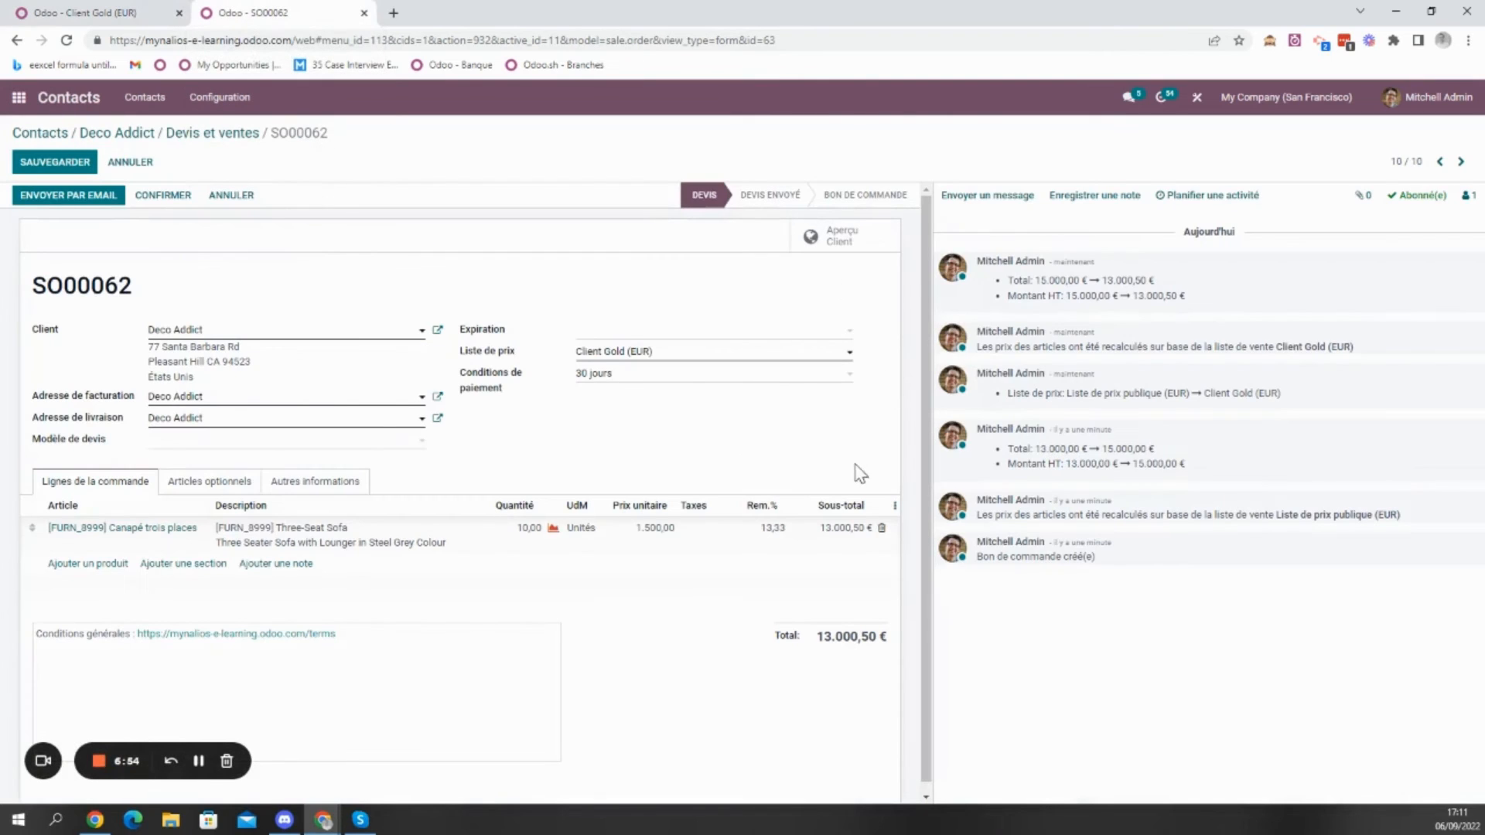
pyautogui.click(28, 164)
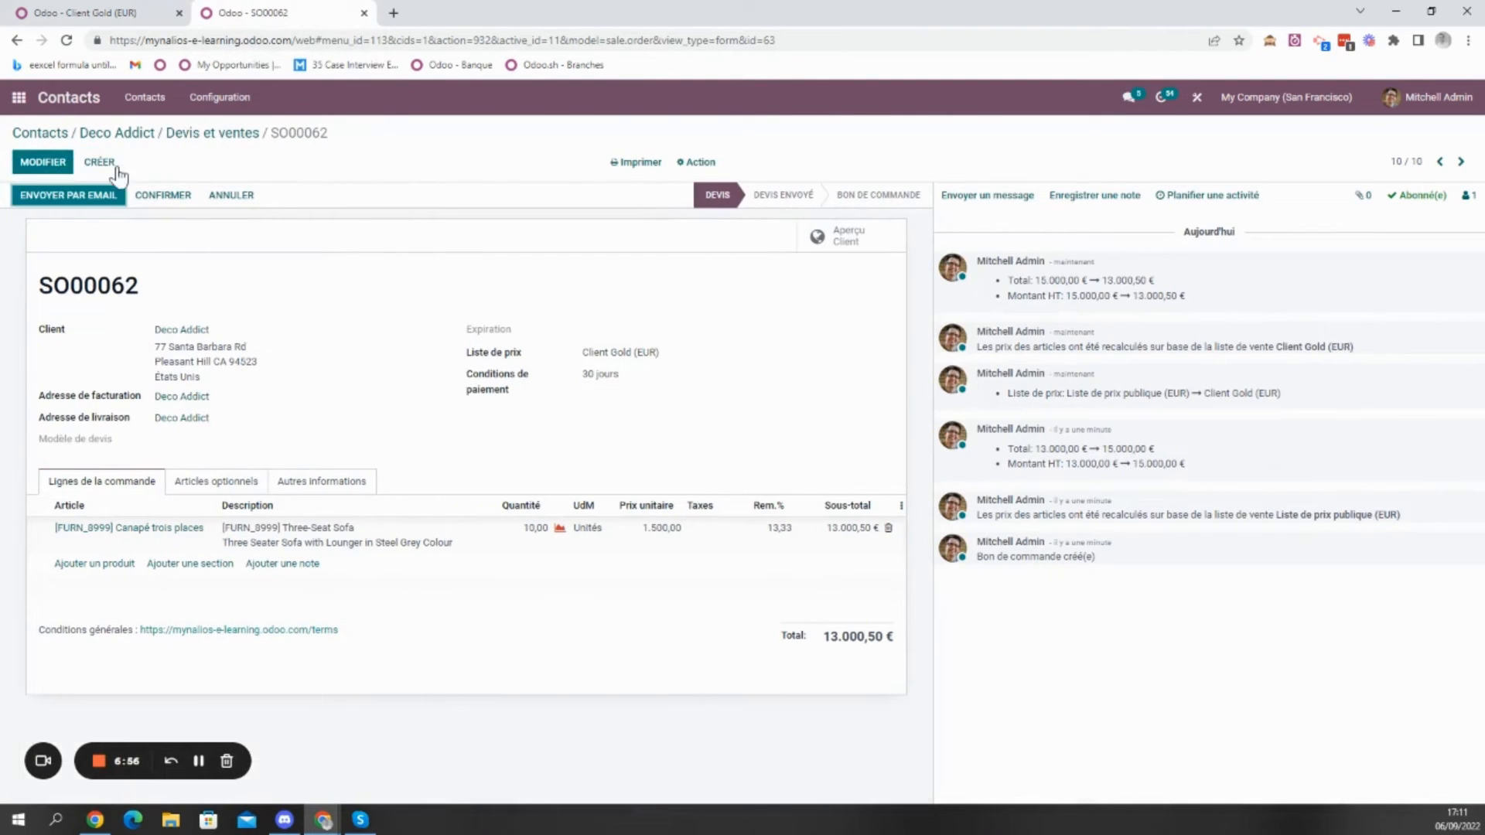
pyautogui.click(28, 164)
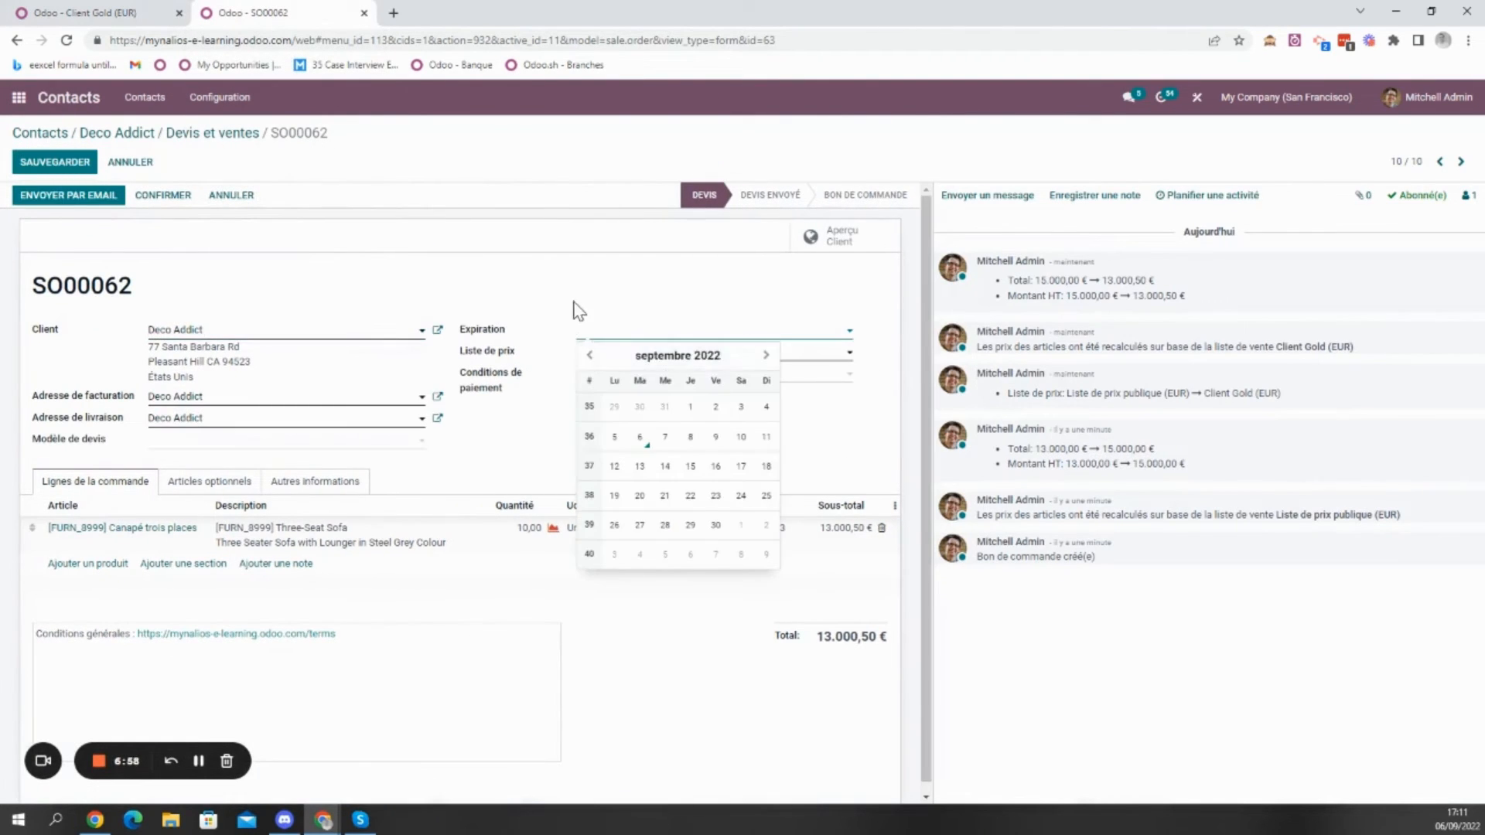
# - Set the quotation's price list to "Liste de prix publique (EUR)" and update all unit prices from it
pyautogui.click(628, 360)
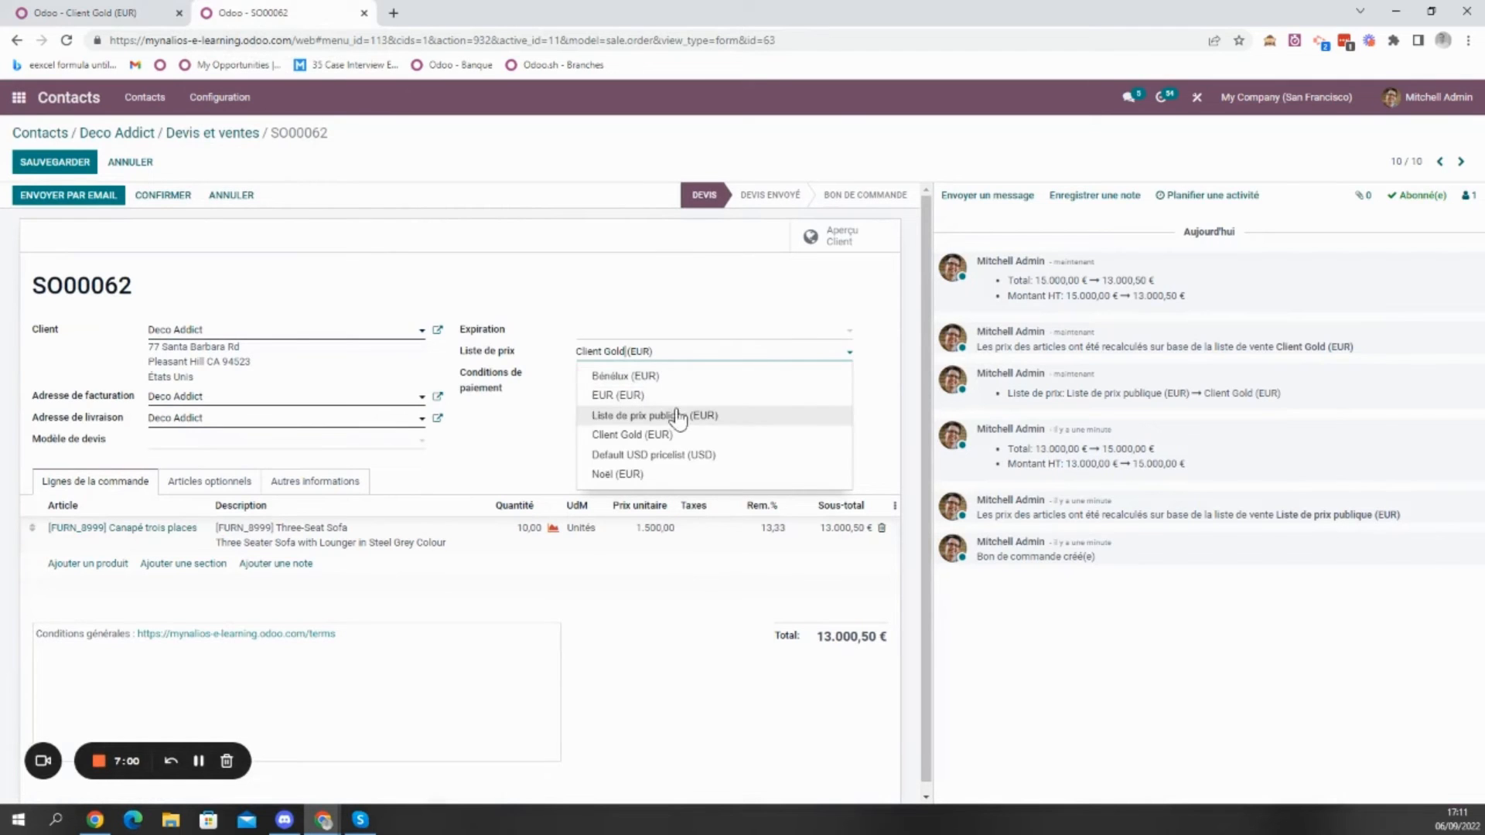
pyautogui.click(668, 416)
pyautogui.click(782, 351)
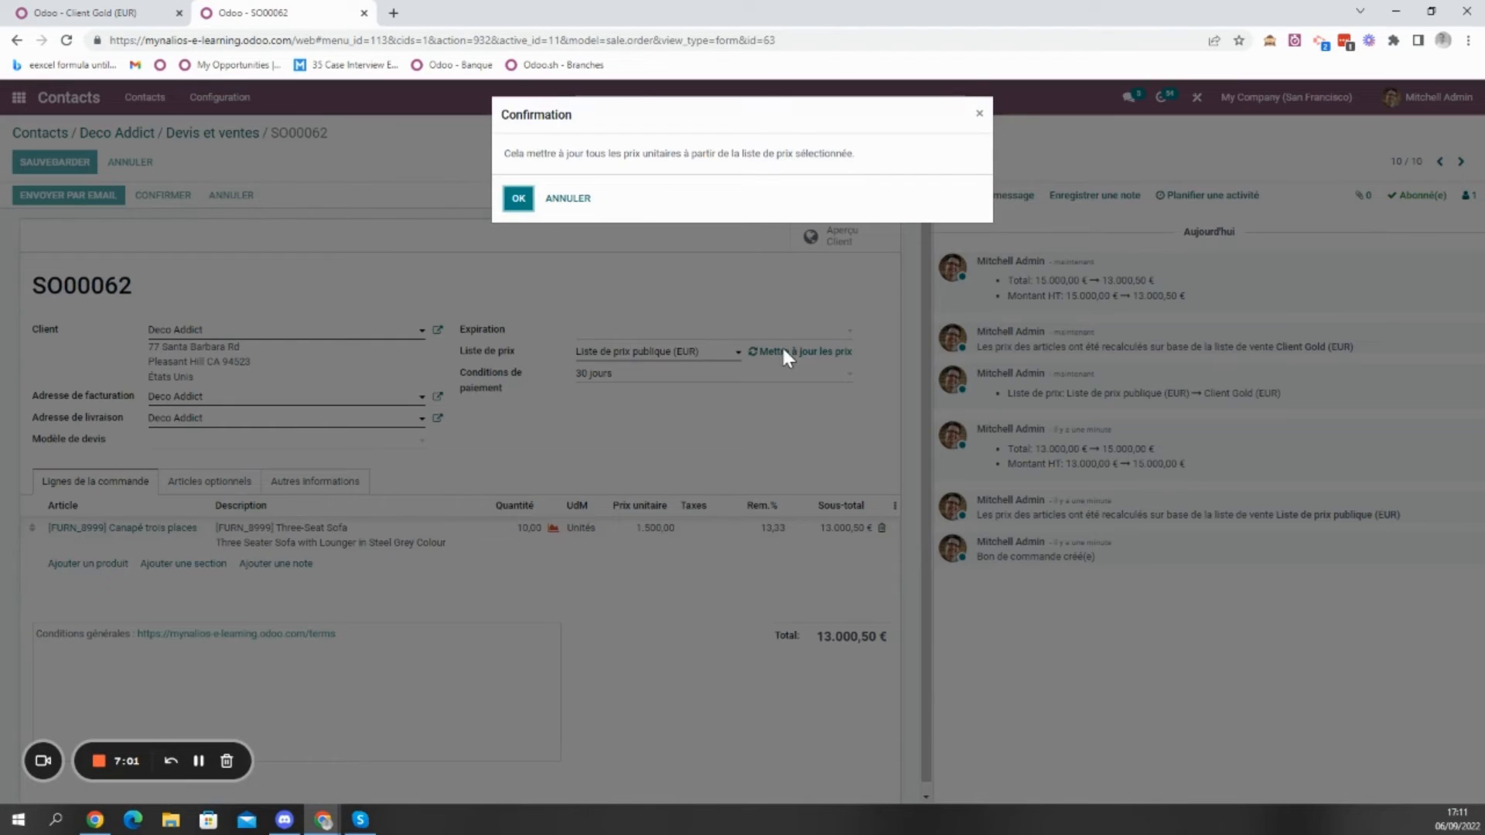
pyautogui.click(519, 199)
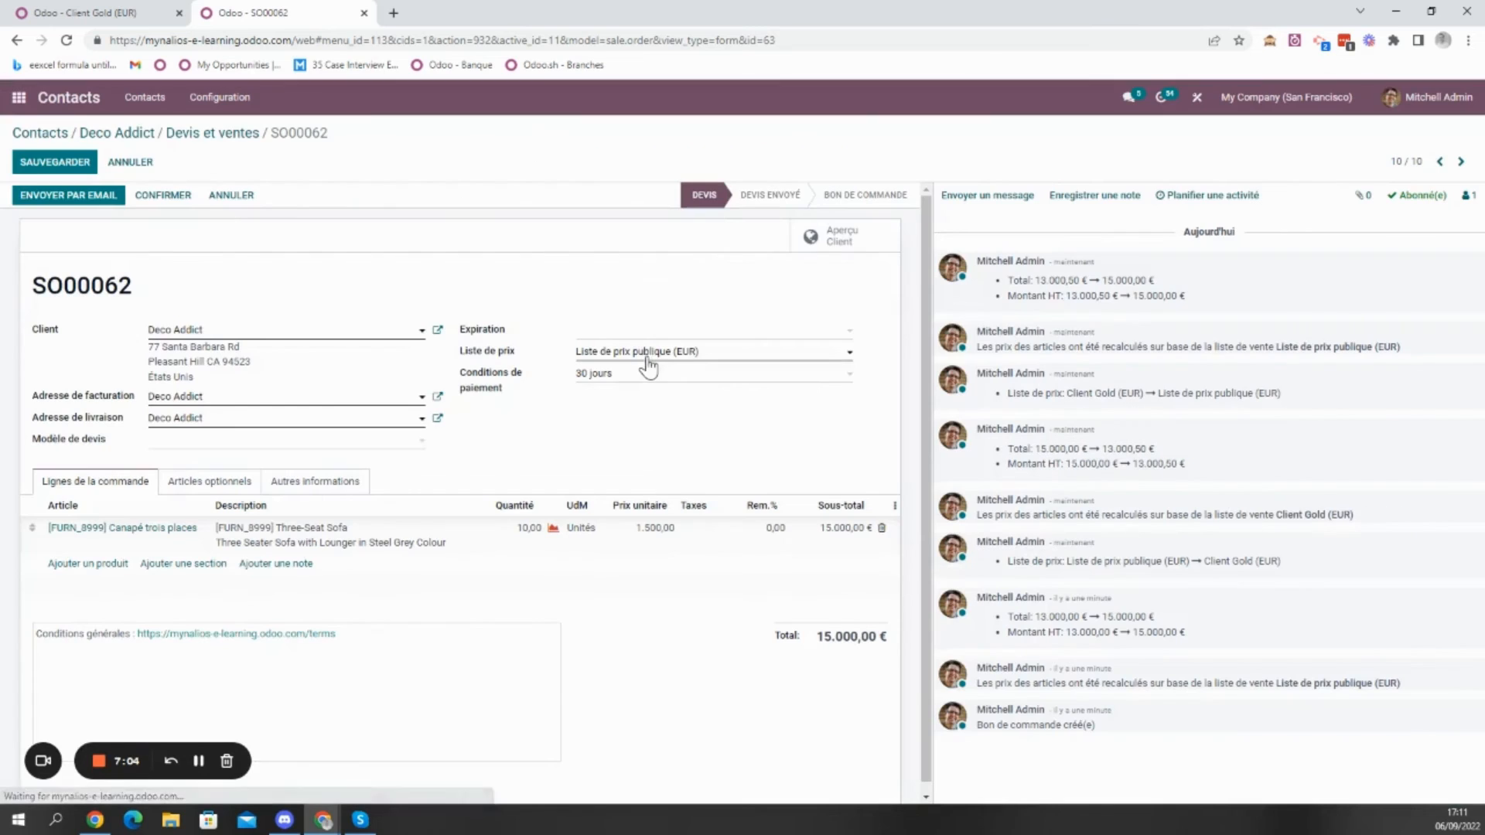
# - Switch the quotation's price list back to "Client Gold (EUR)" and recalculate its unit prices
pyautogui.click(648, 357)
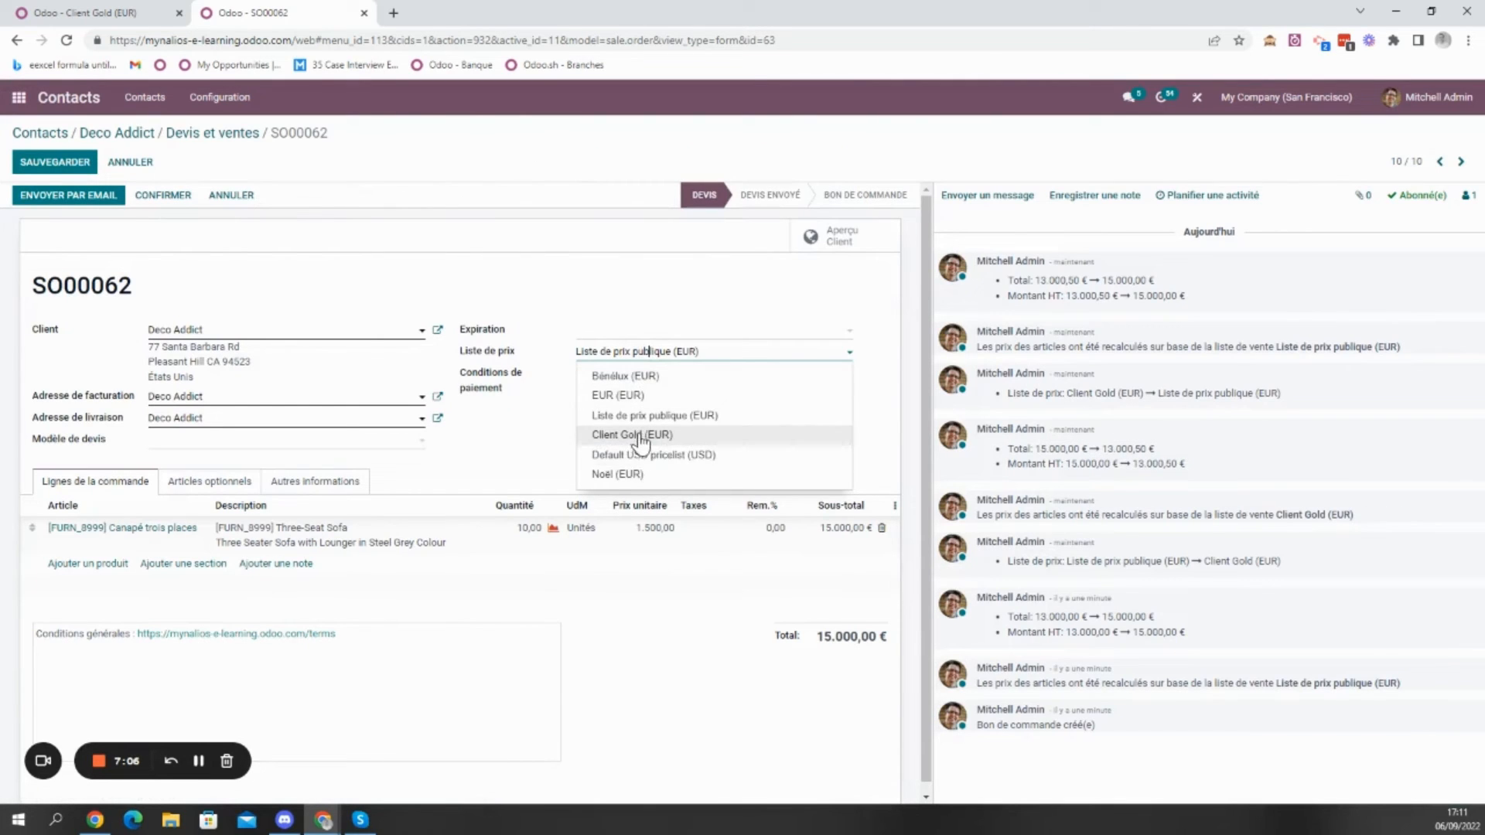
pyautogui.click(630, 434)
pyautogui.click(796, 352)
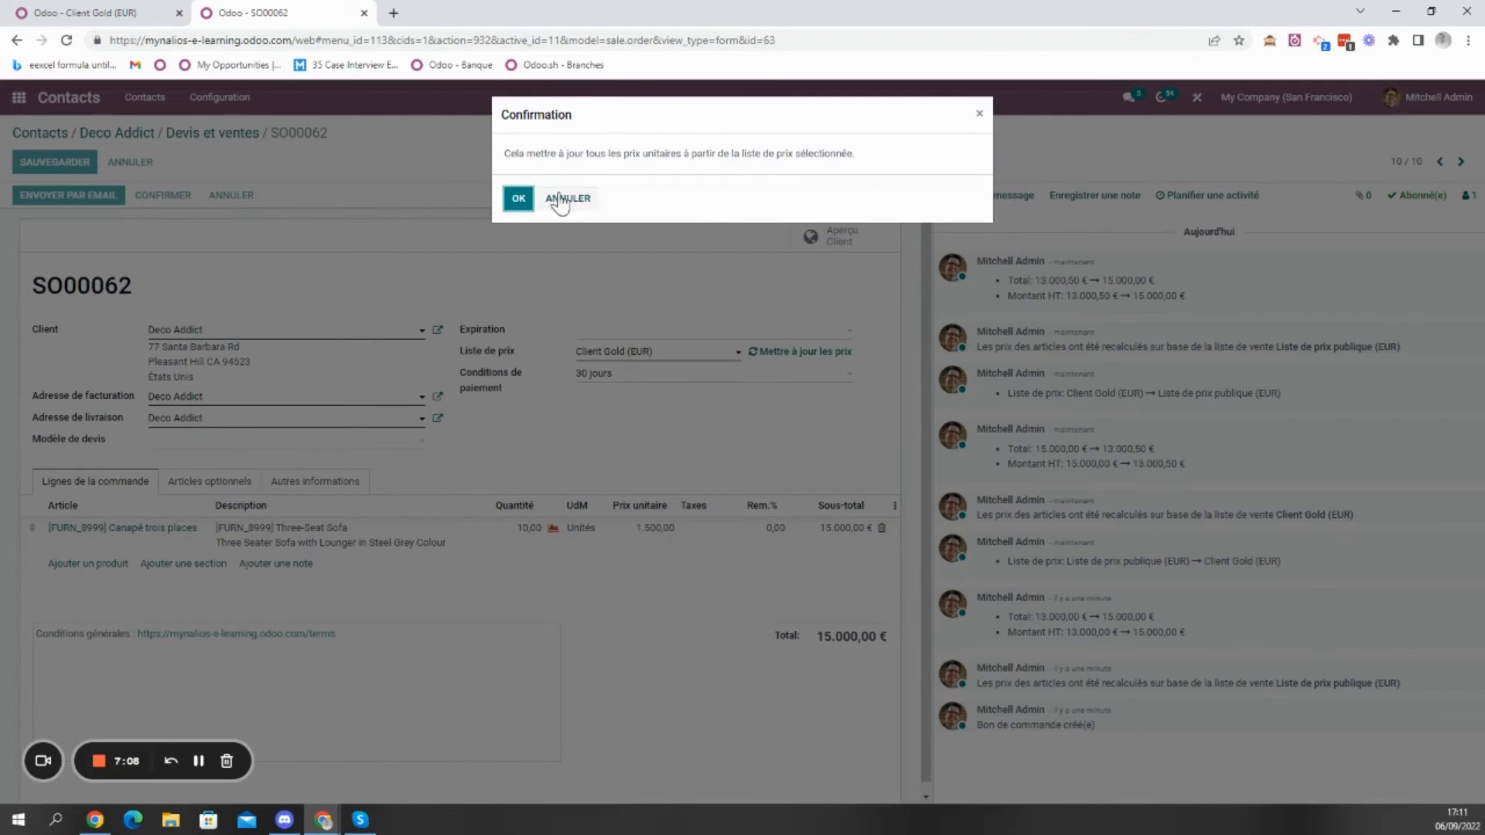
pyautogui.click(516, 199)
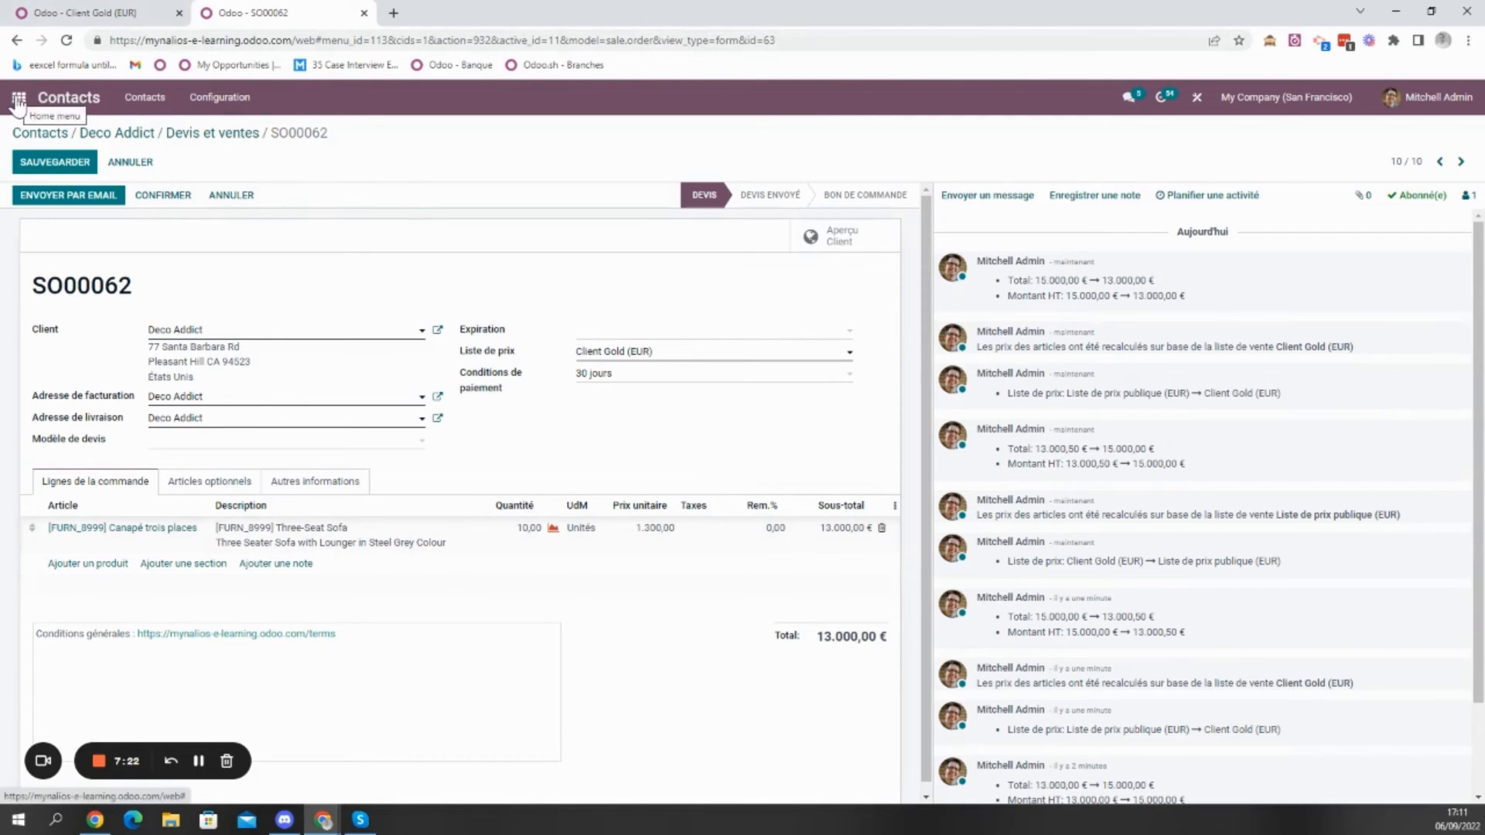
# - In the Sales settings, set the price lists option to "Règles de prix avancées (remises, formules)" and save
pyautogui.click(85, 13)
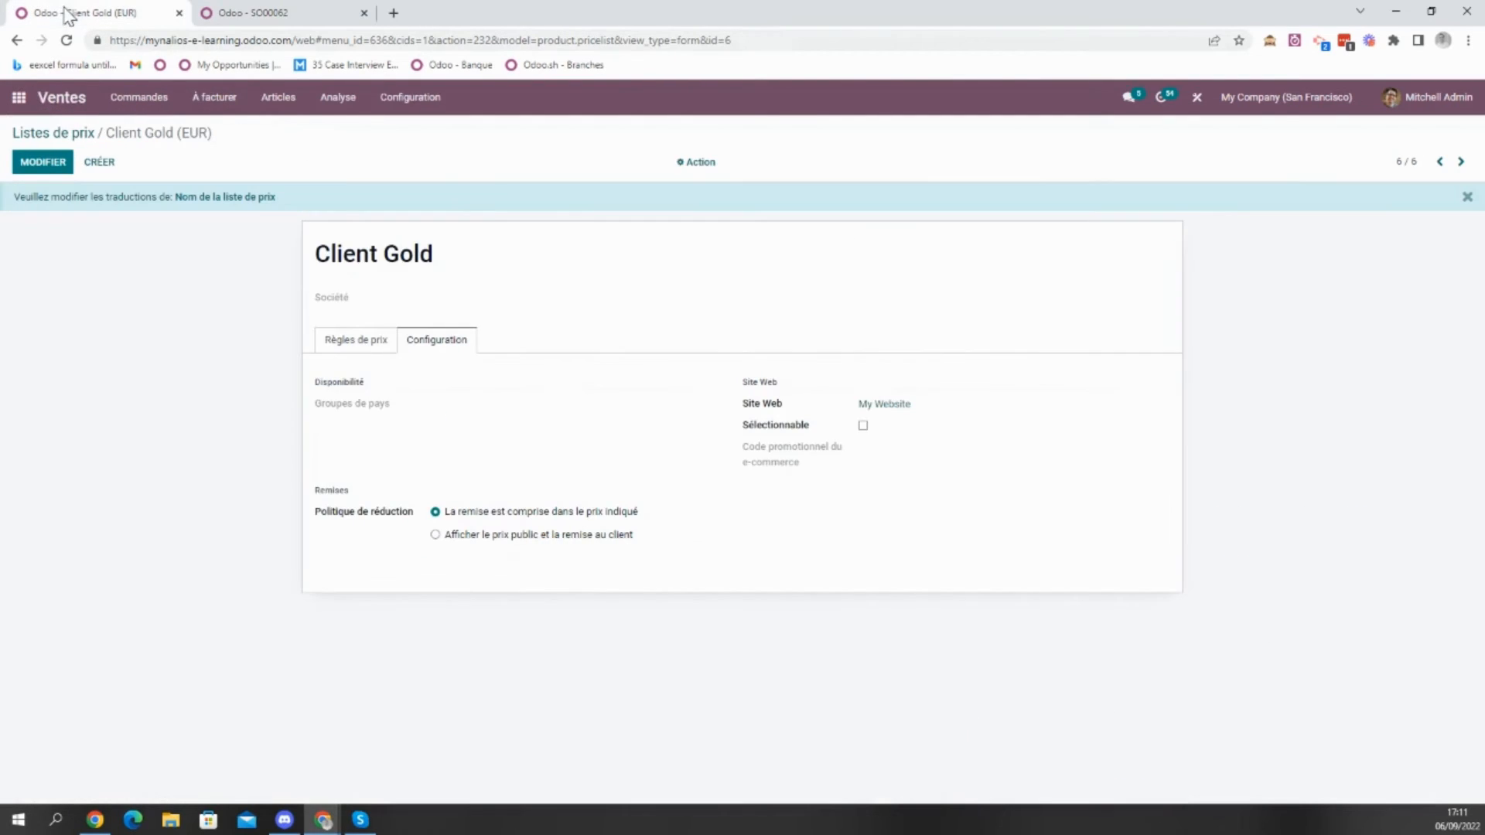
pyautogui.click(416, 98)
pyautogui.click(433, 133)
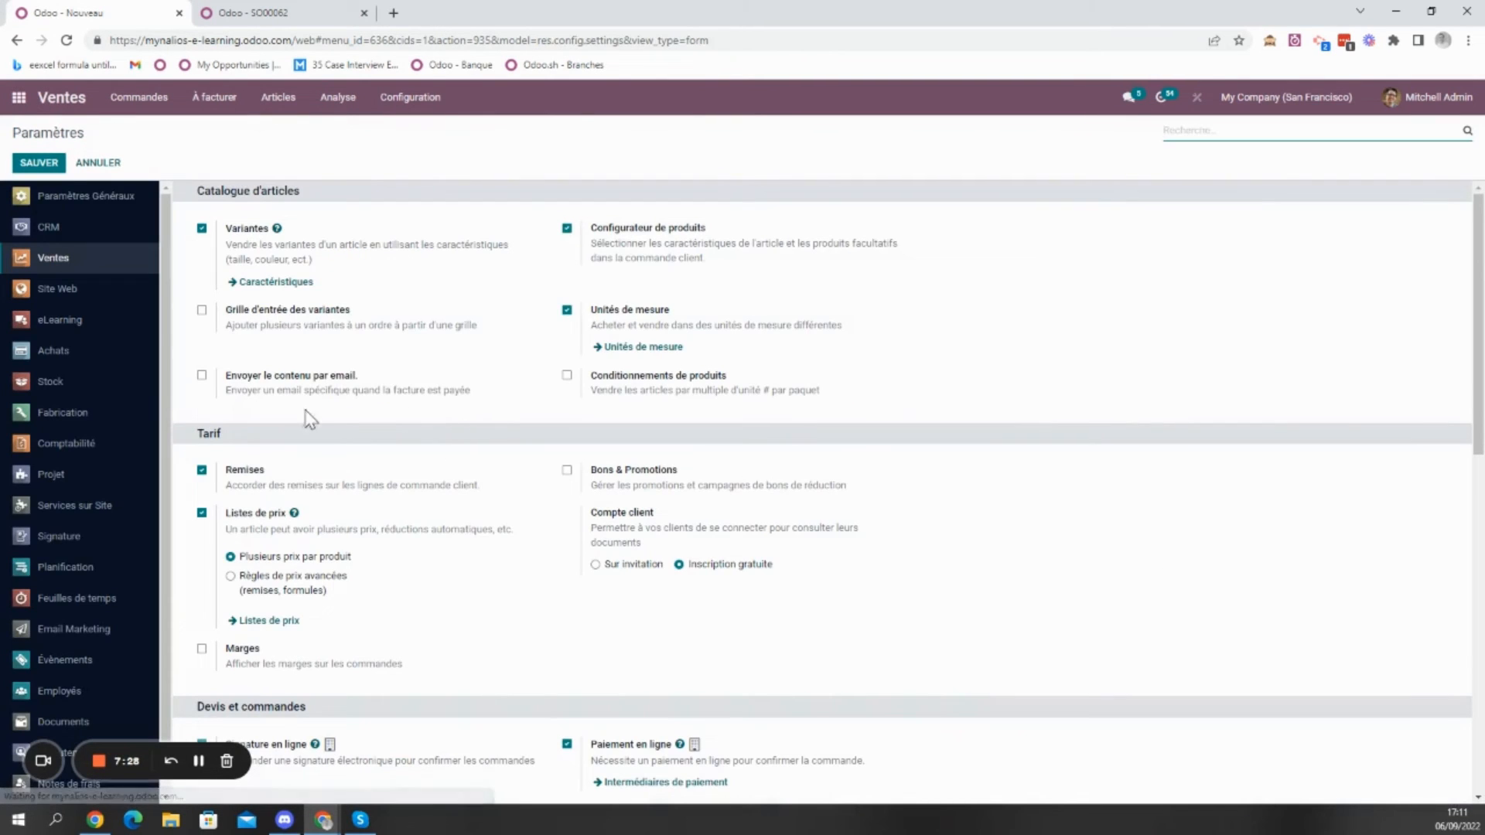
pyautogui.click(281, 579)
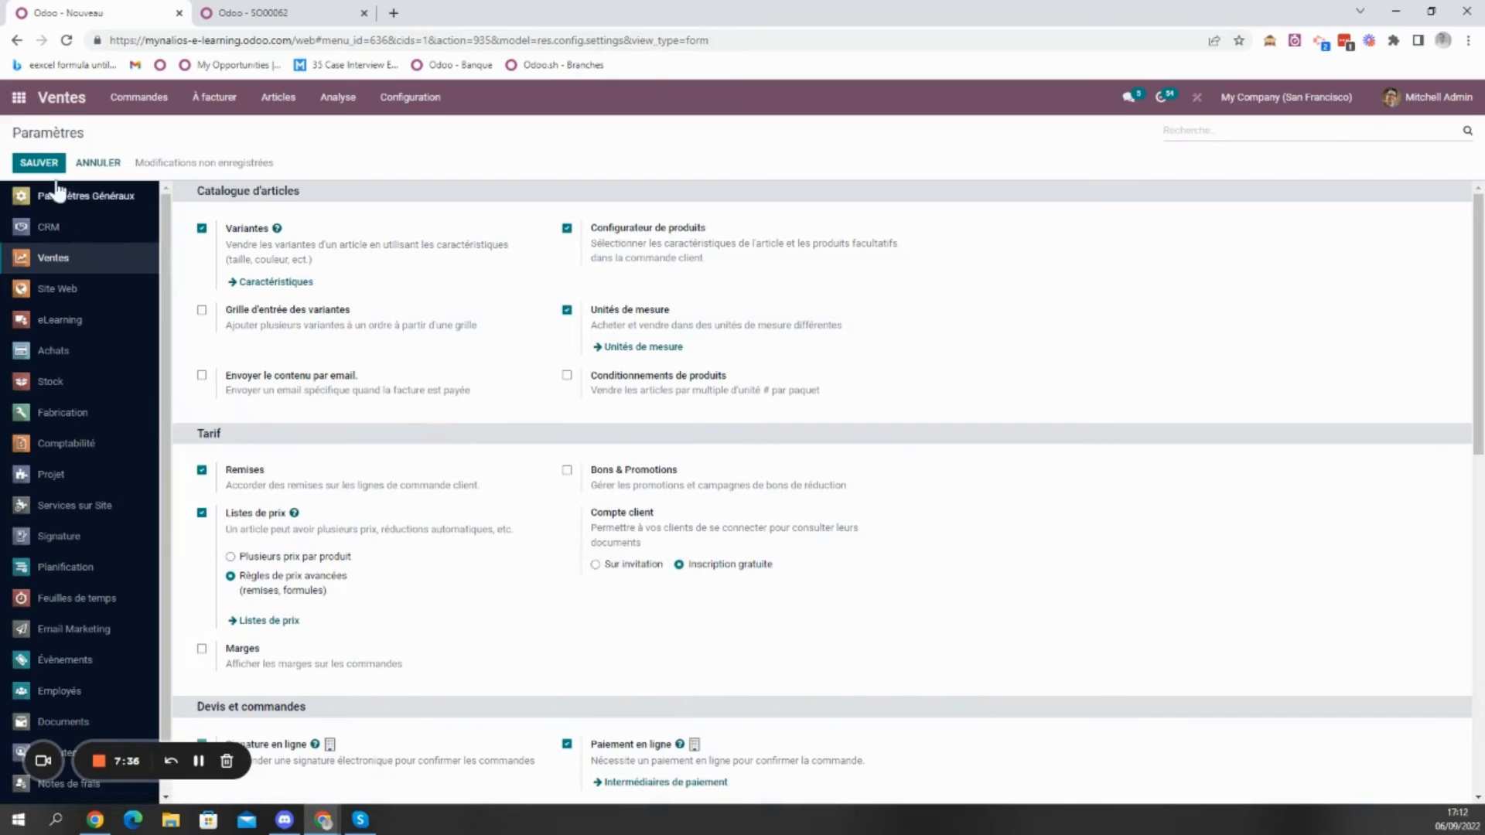
pyautogui.click(39, 162)
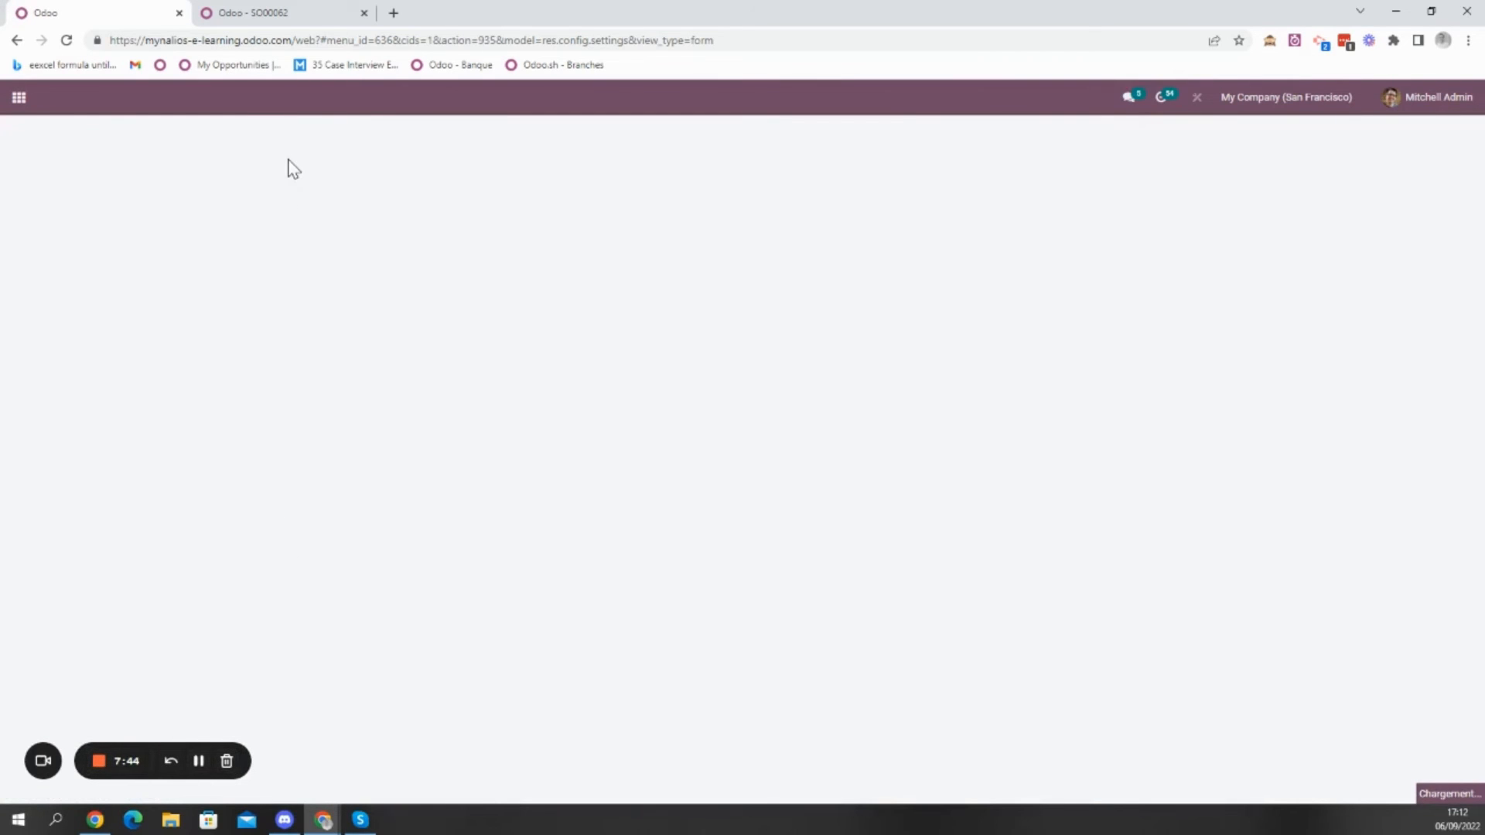
# - Create a new price list named "10% sur tous les articles"
pyautogui.click(278, 98)
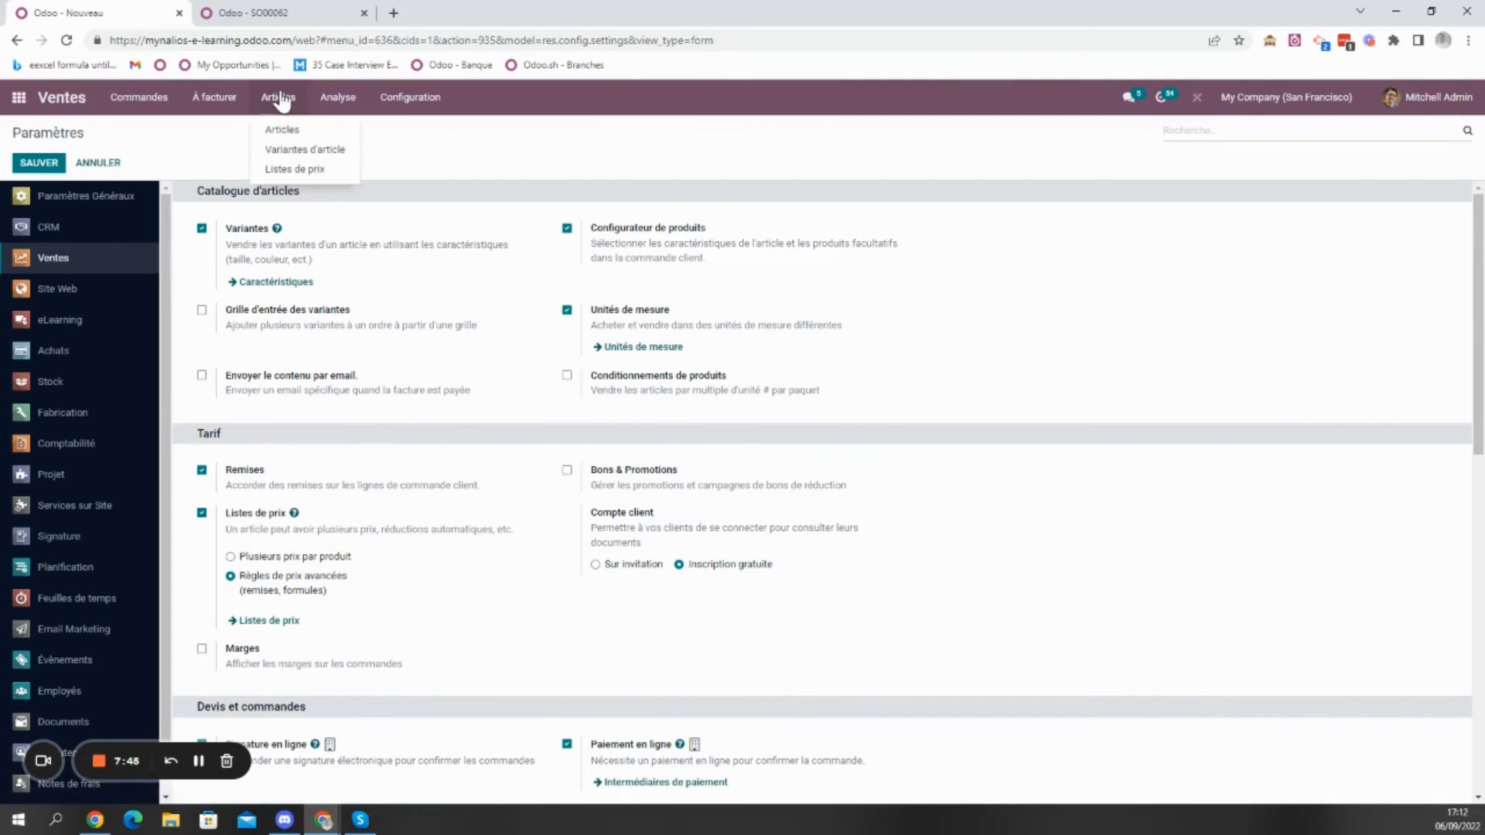
pyautogui.click(286, 170)
pyautogui.click(36, 164)
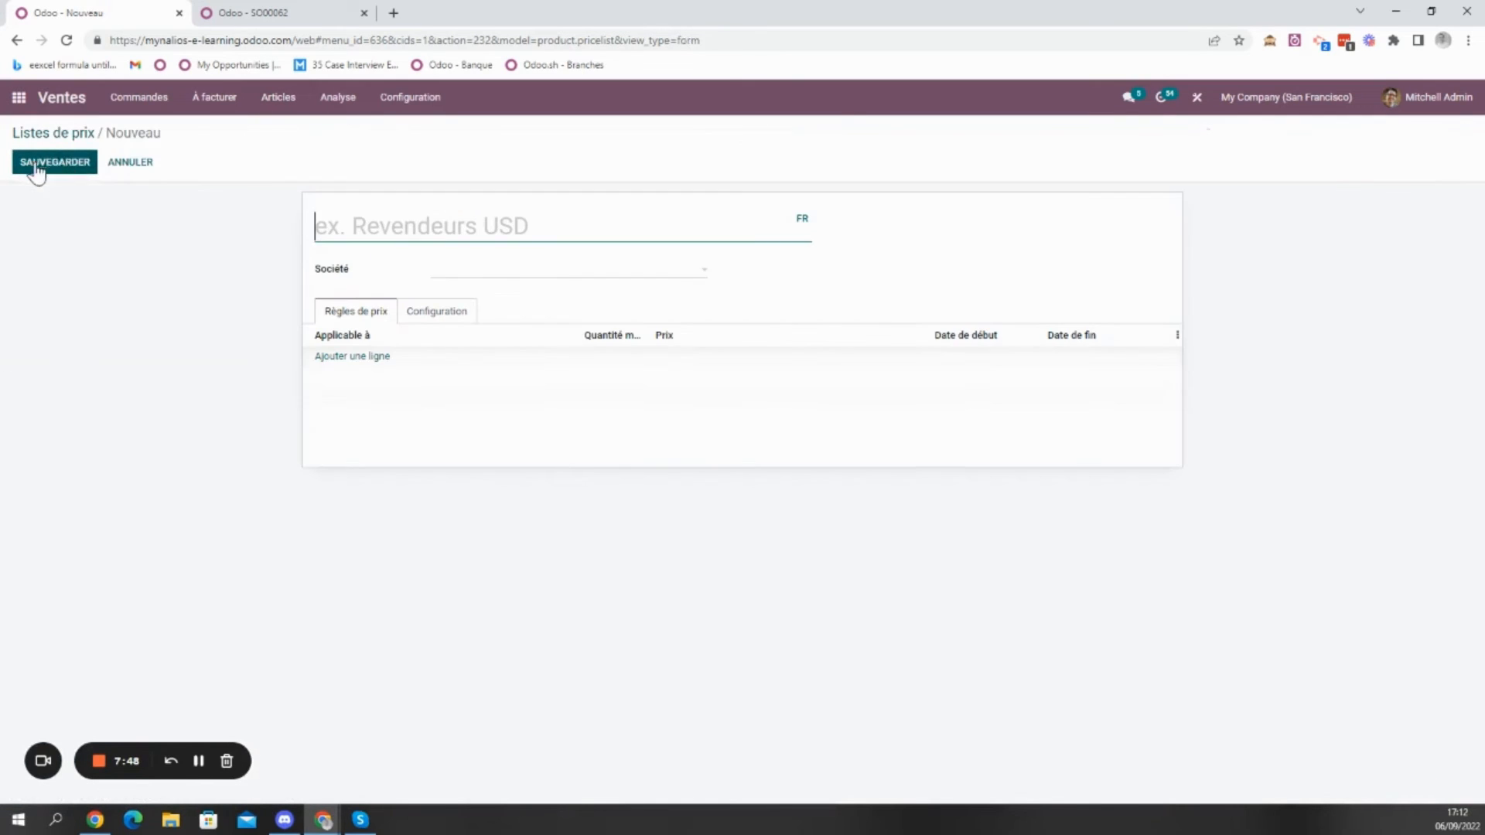
pyautogui.write('10')
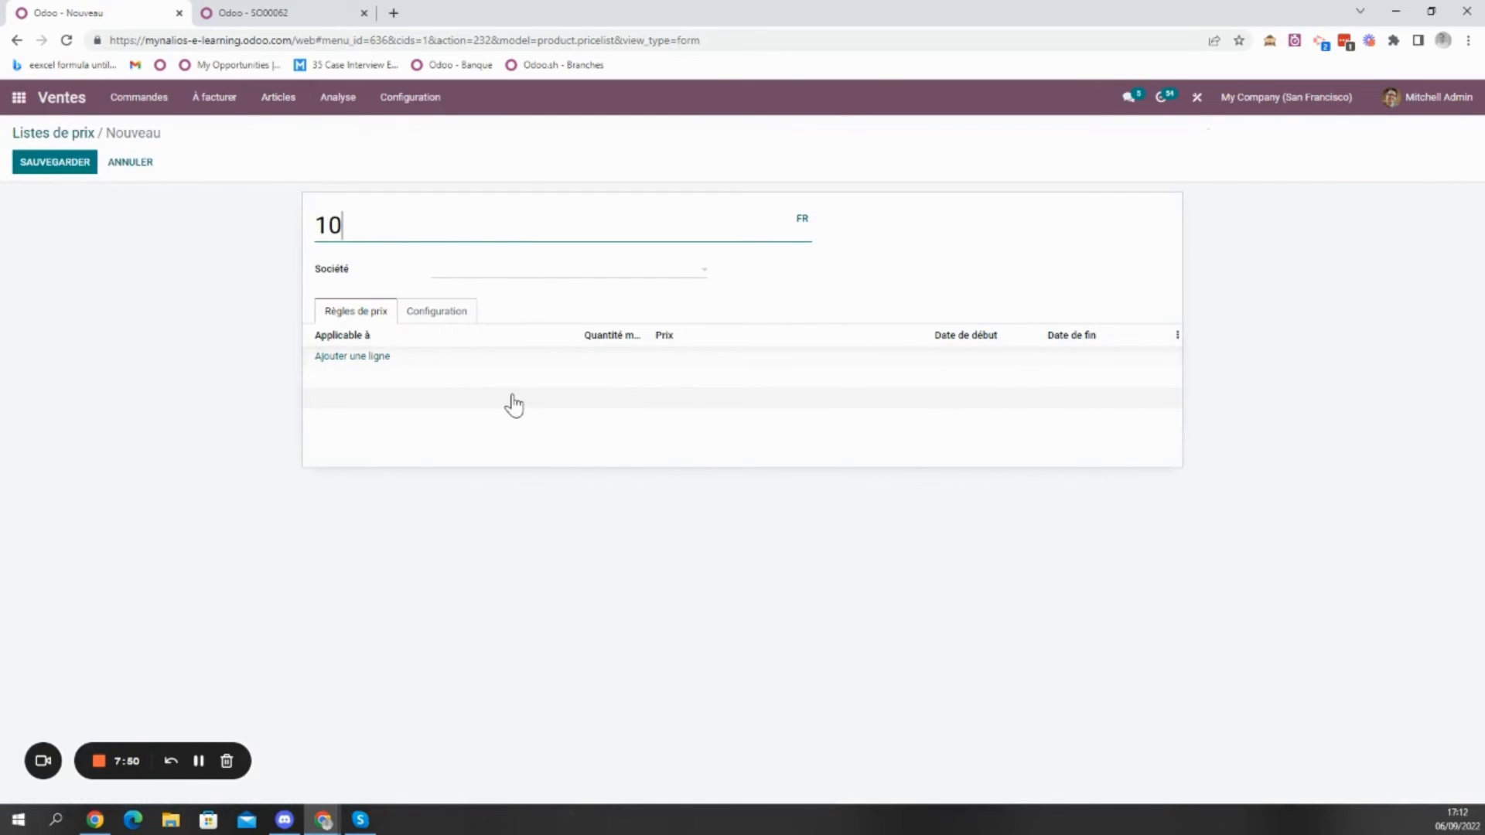
pyautogui.write('% sur tous les articles')
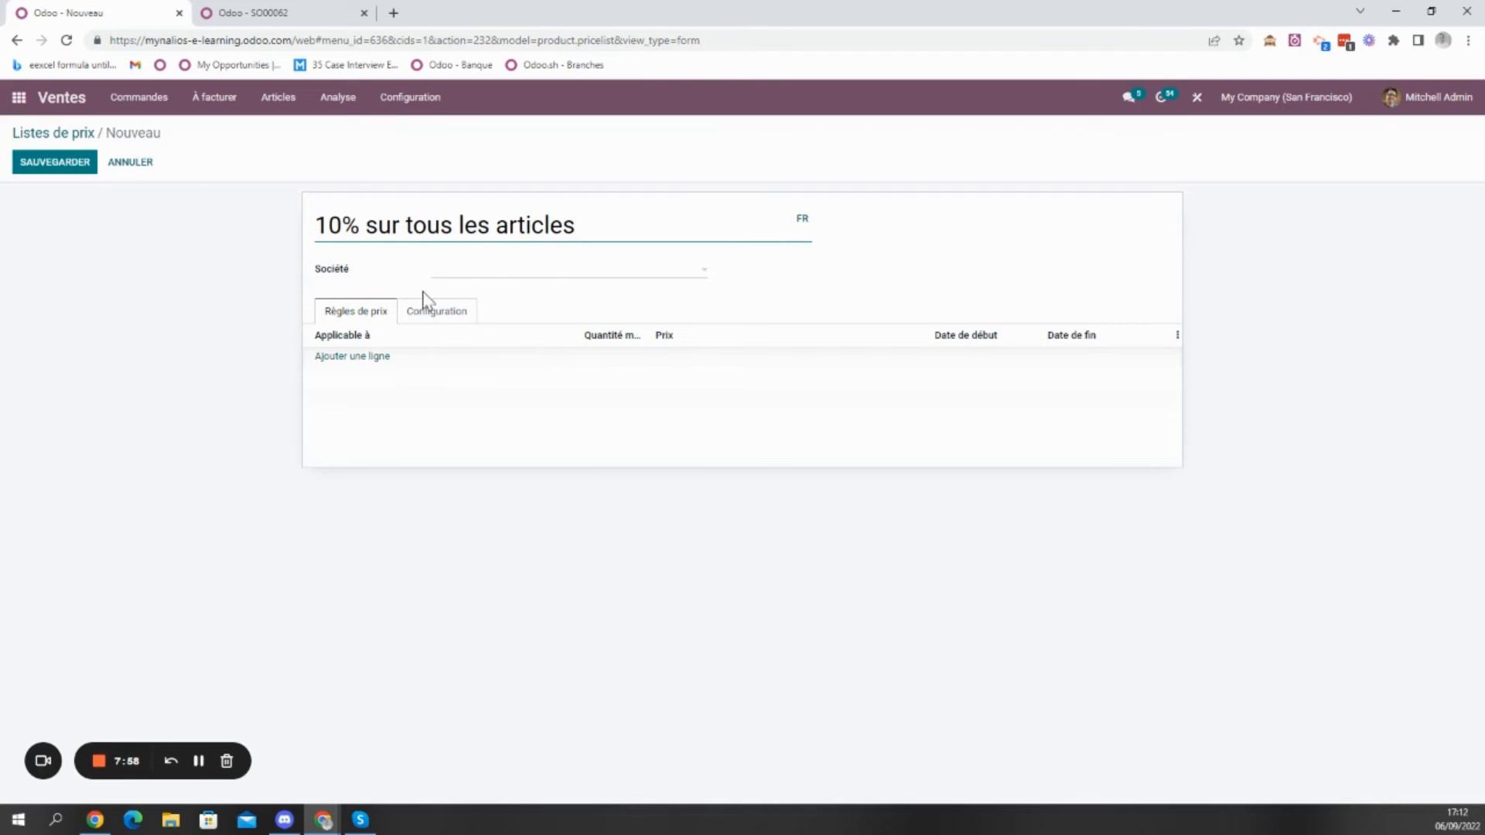
# - Add a price rule giving a 10% discount (Remise) on all products and save the price list
pyautogui.click(383, 361)
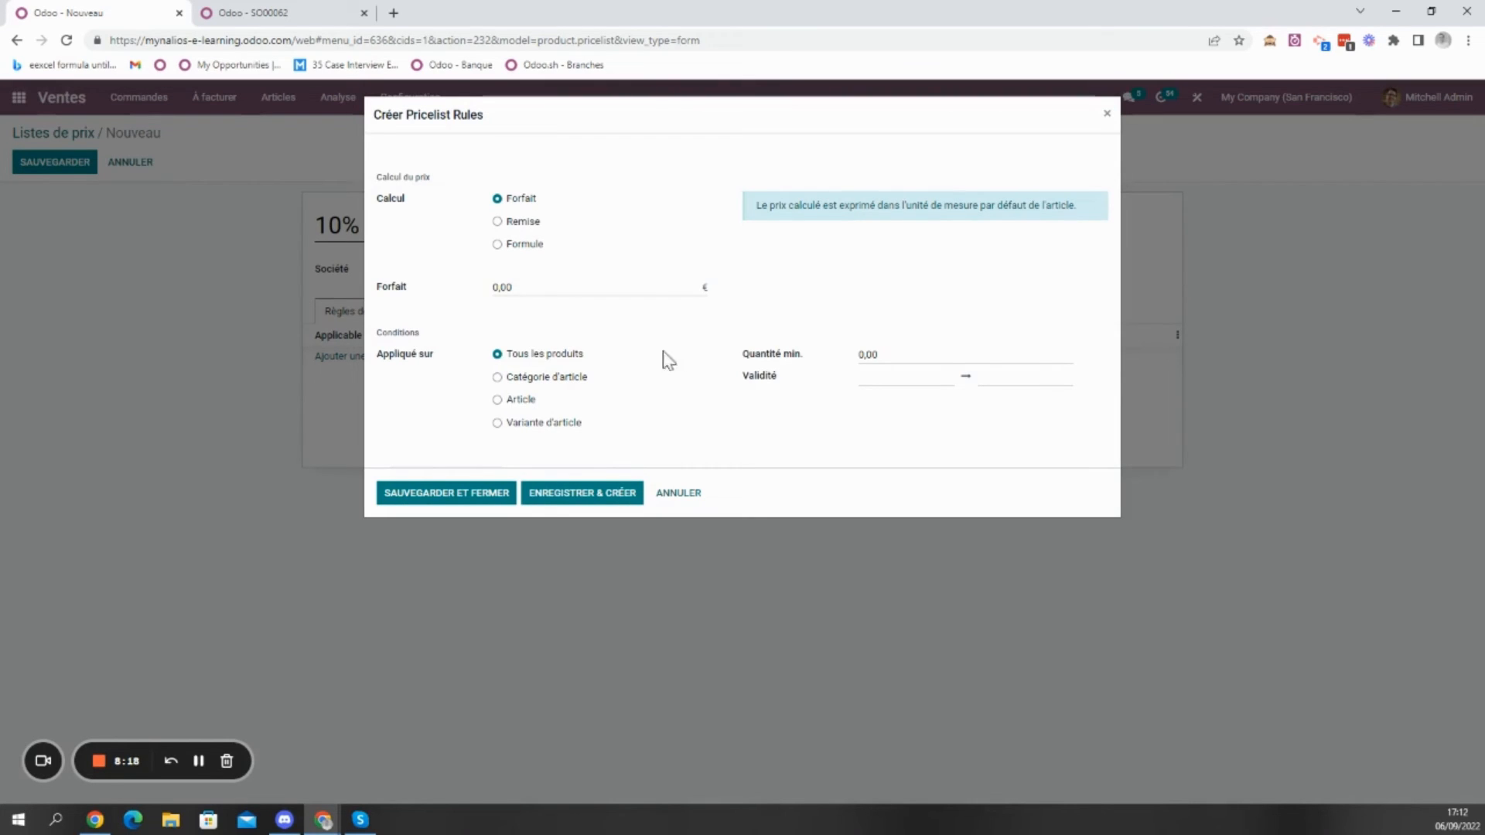
pyautogui.moveTo(765, 360)
pyautogui.click(521, 224)
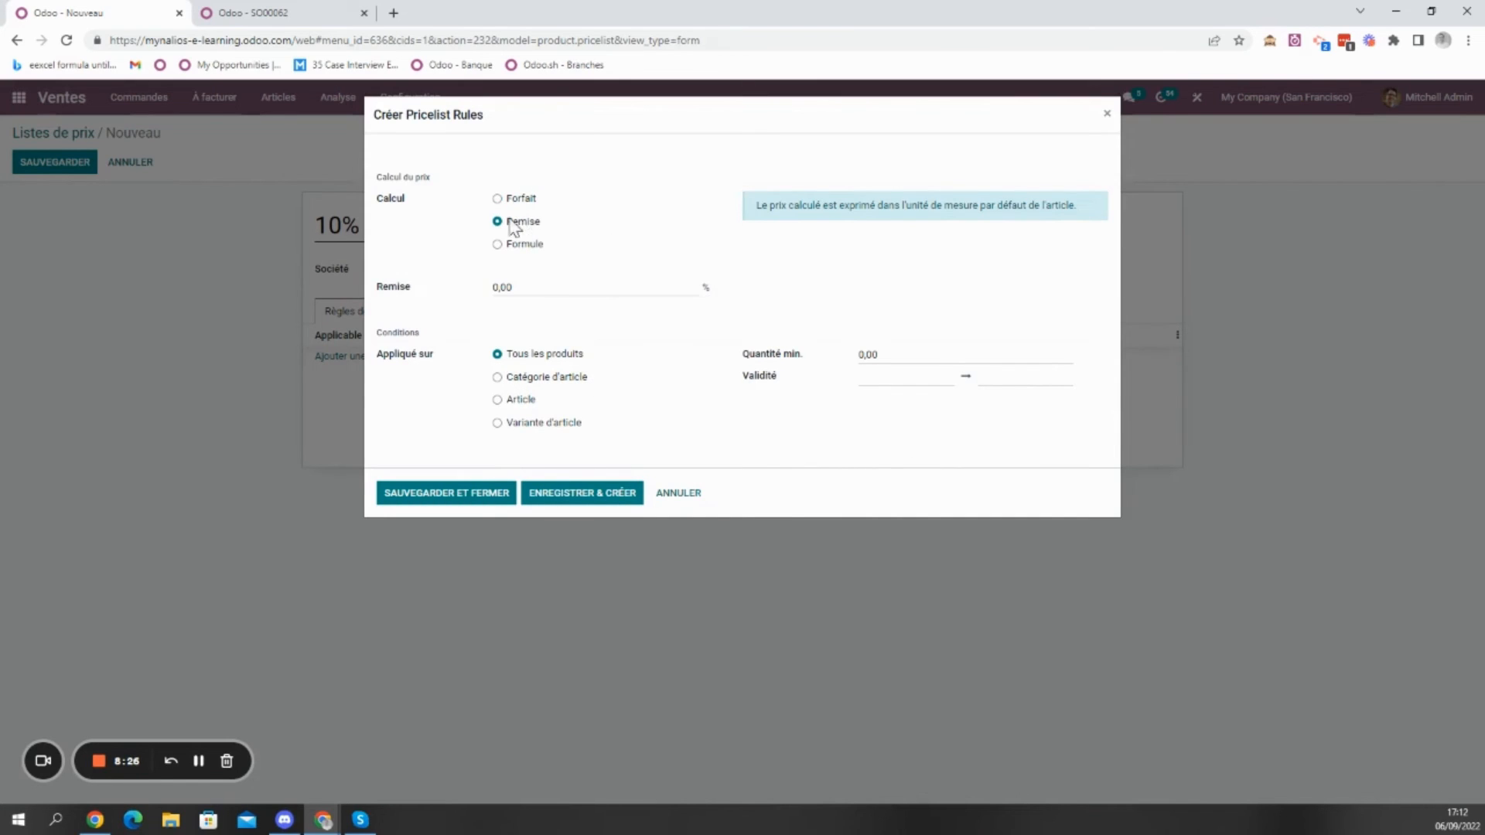
pyautogui.click(521, 290)
pyautogui.click(468, 498)
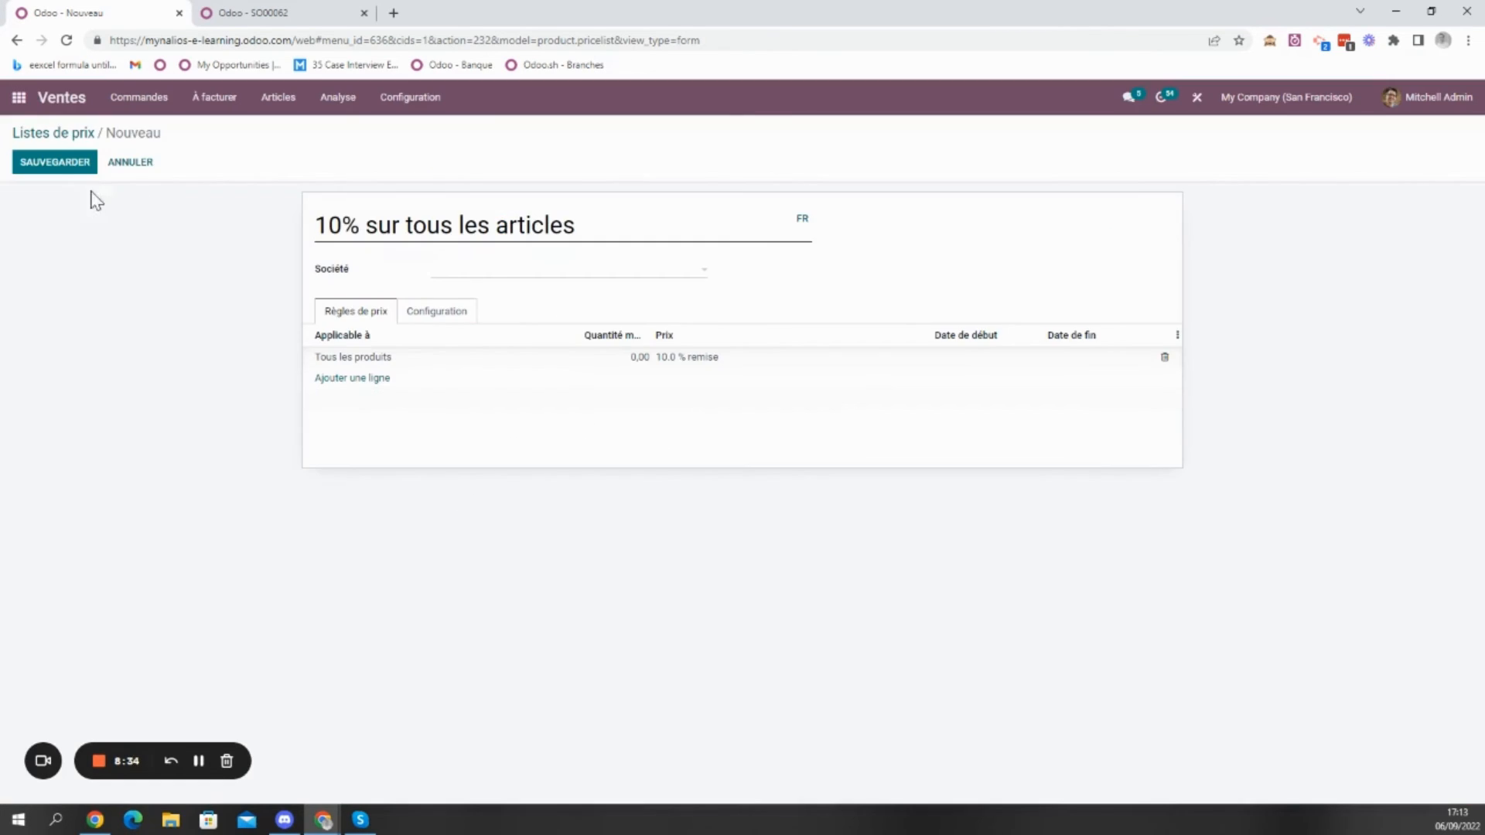
pyautogui.click(58, 170)
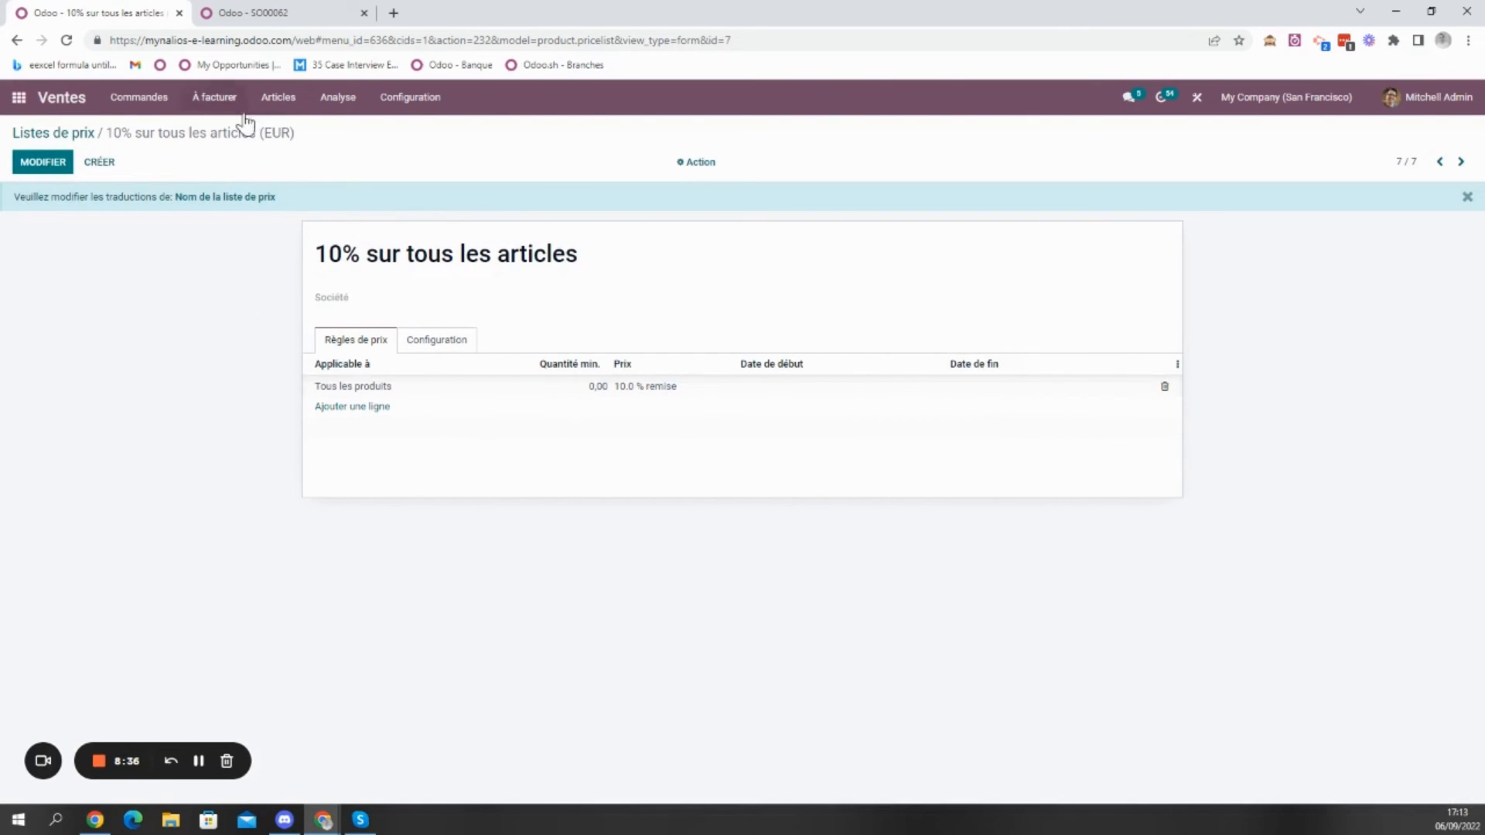
# - Search the contacts for "deco" and open the Deco Addict company record for editing
pyautogui.click(19, 97)
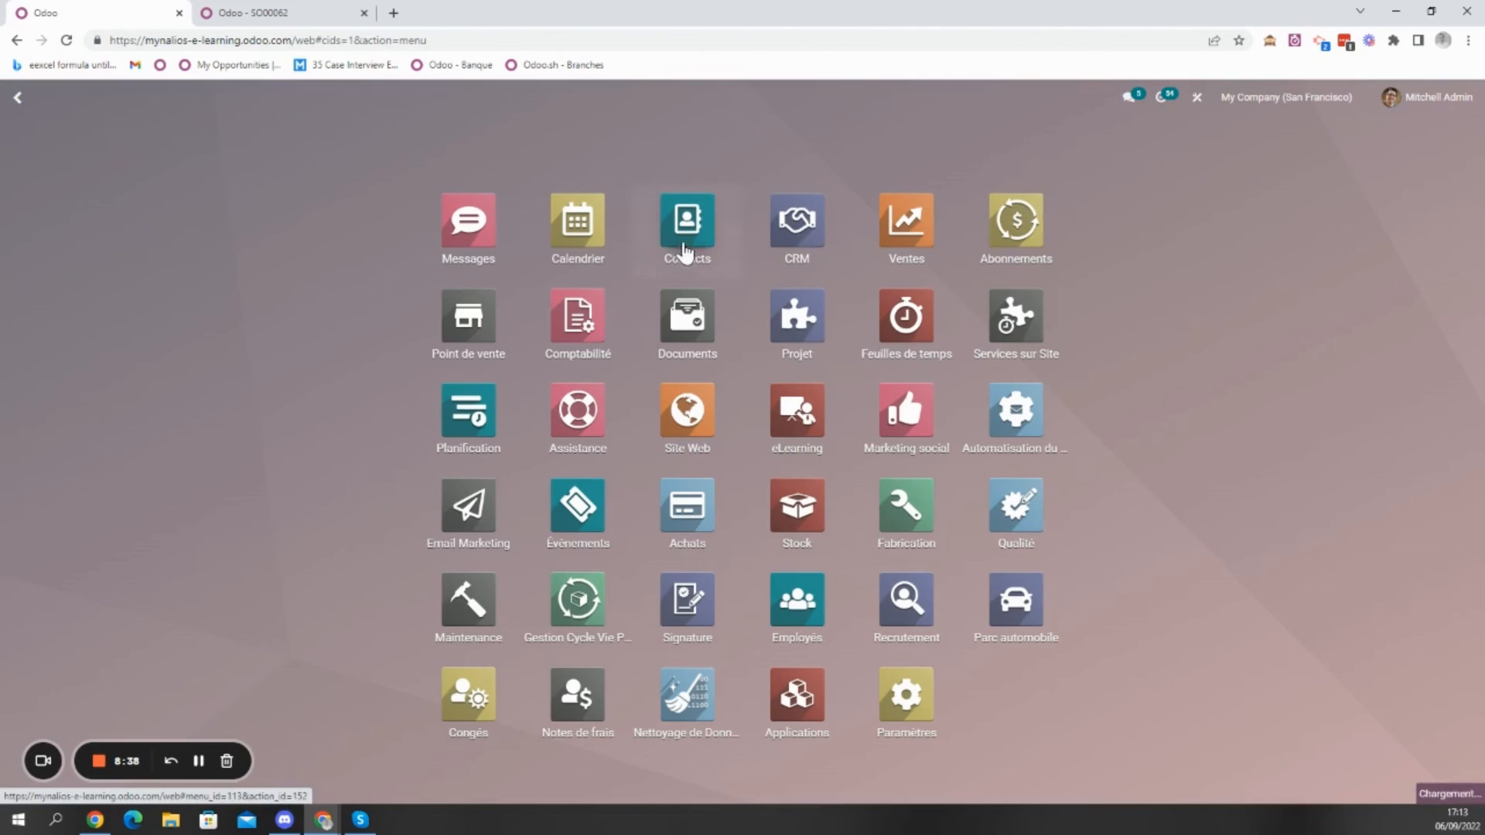
pyautogui.write('deco')
pyautogui.press('Return')
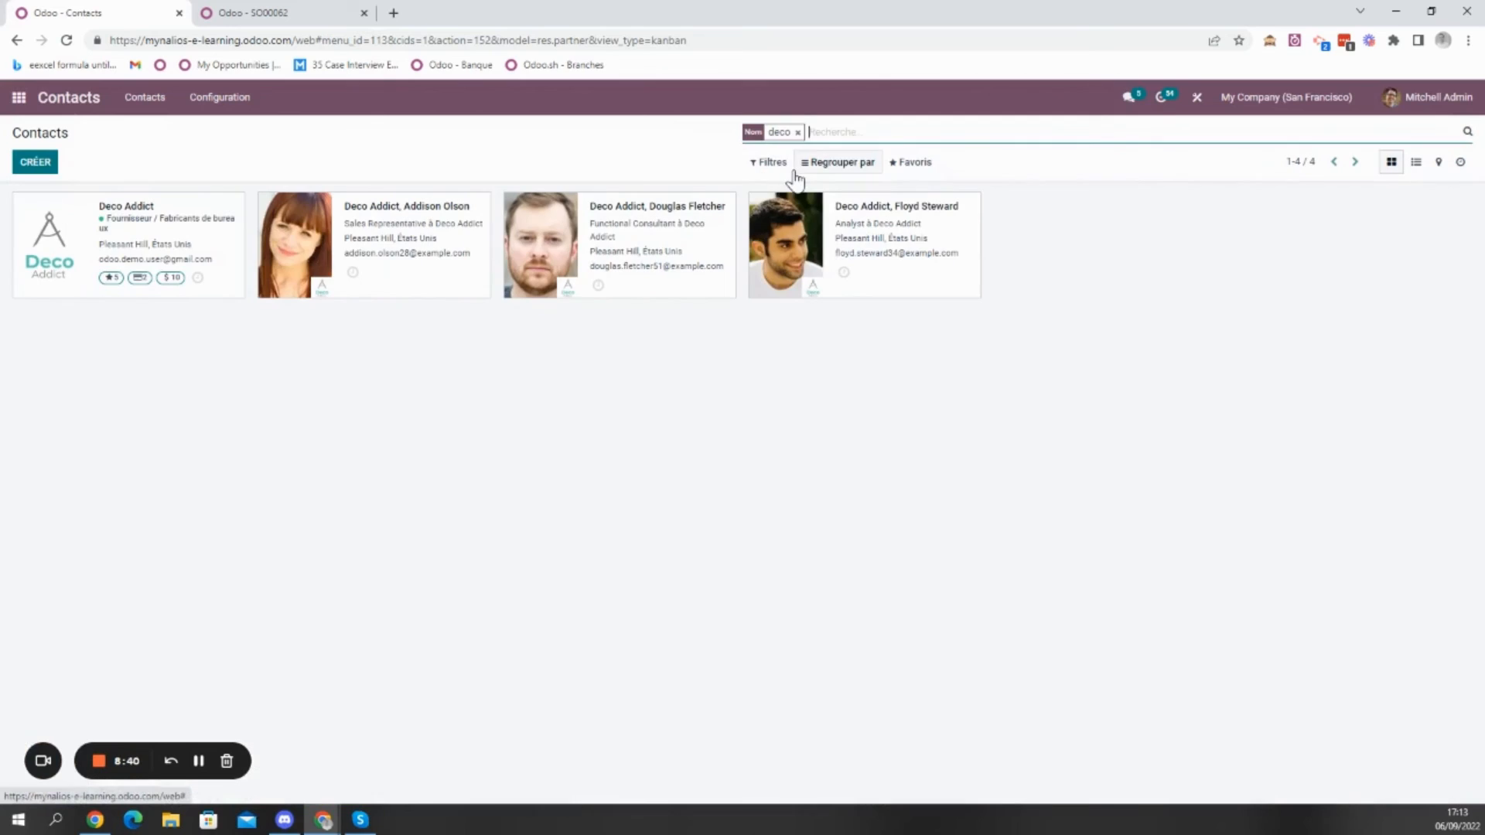
pyautogui.click(121, 257)
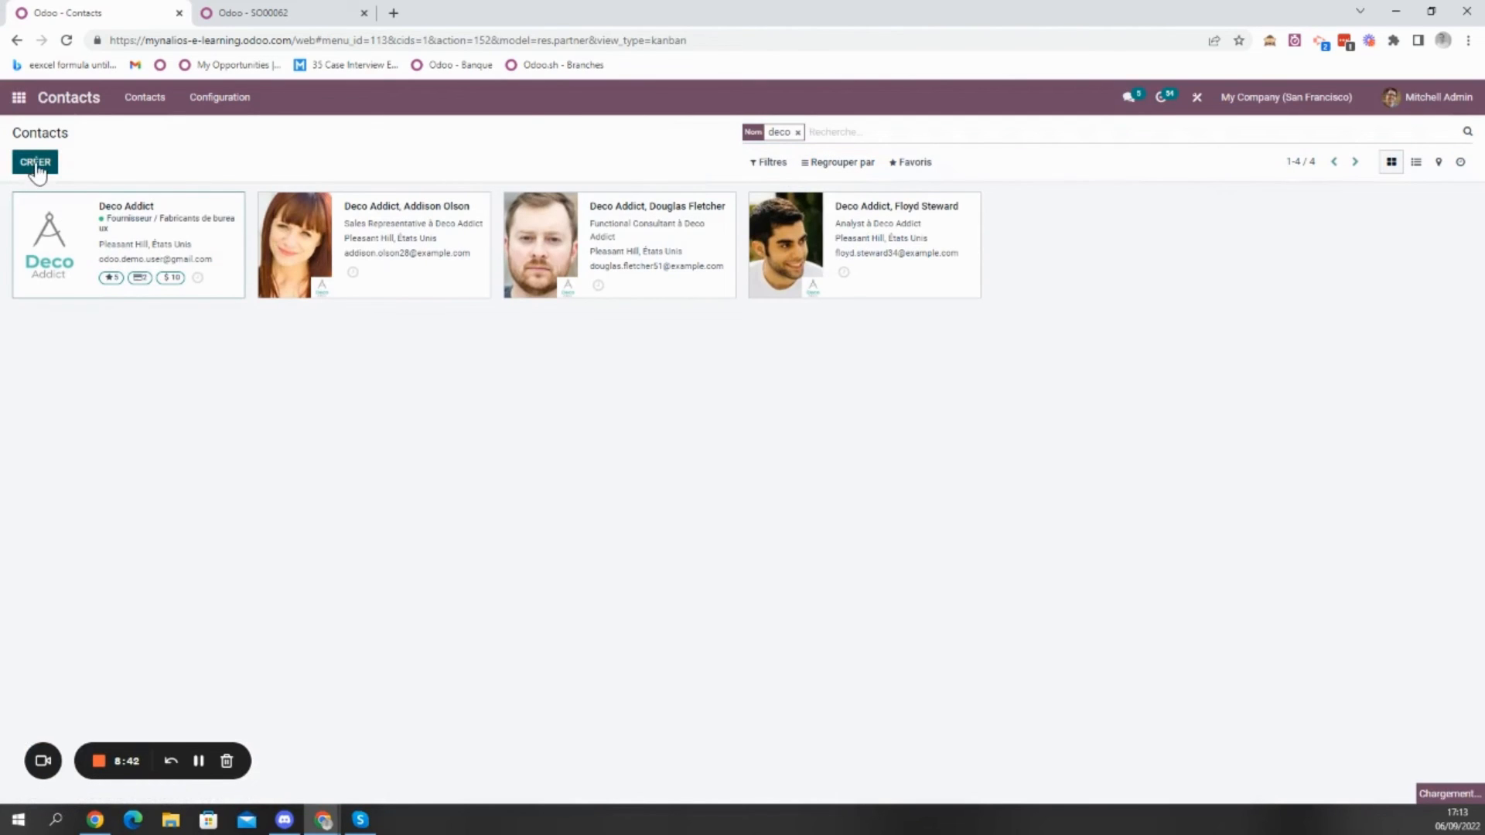
pyautogui.click(39, 162)
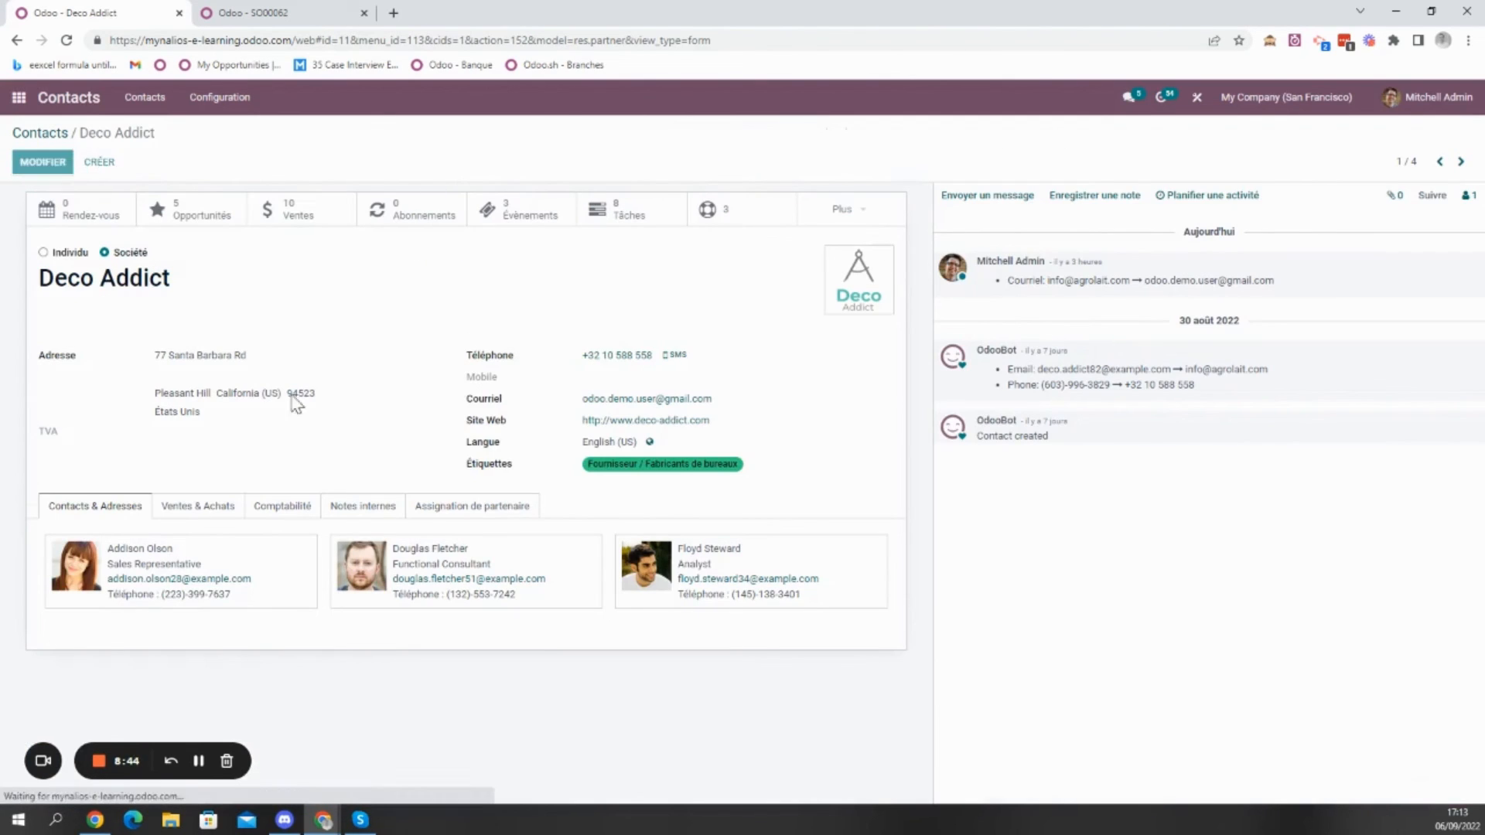
# - Assign the "10% sur tous les articles (EUR)" price list to Deco Addict's sales details and save the contact
pyautogui.click(229, 503)
pyautogui.scroll(-1, 234, 517)
pyautogui.click(242, 532)
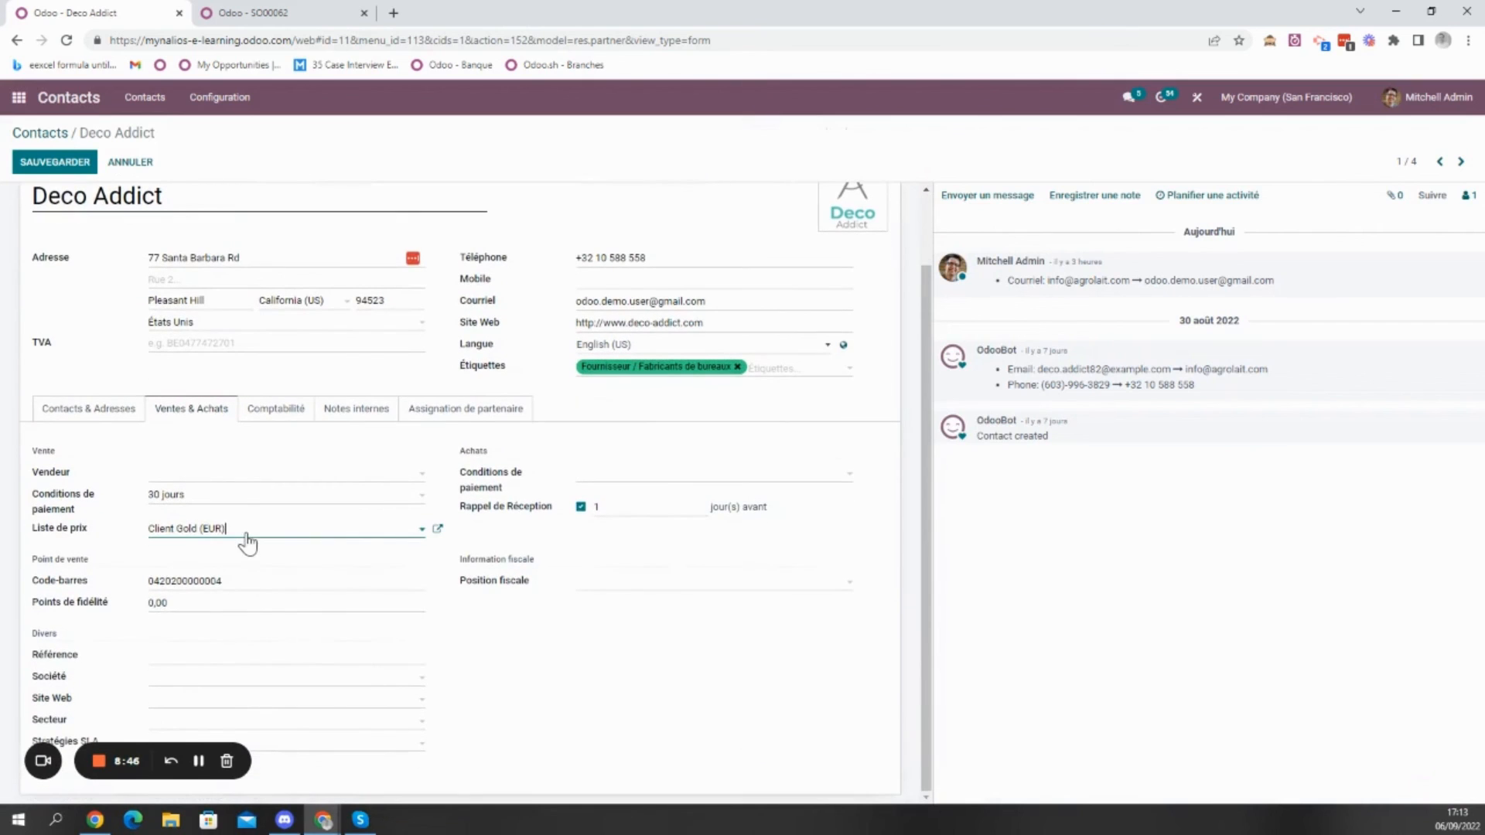
pyautogui.click(224, 612)
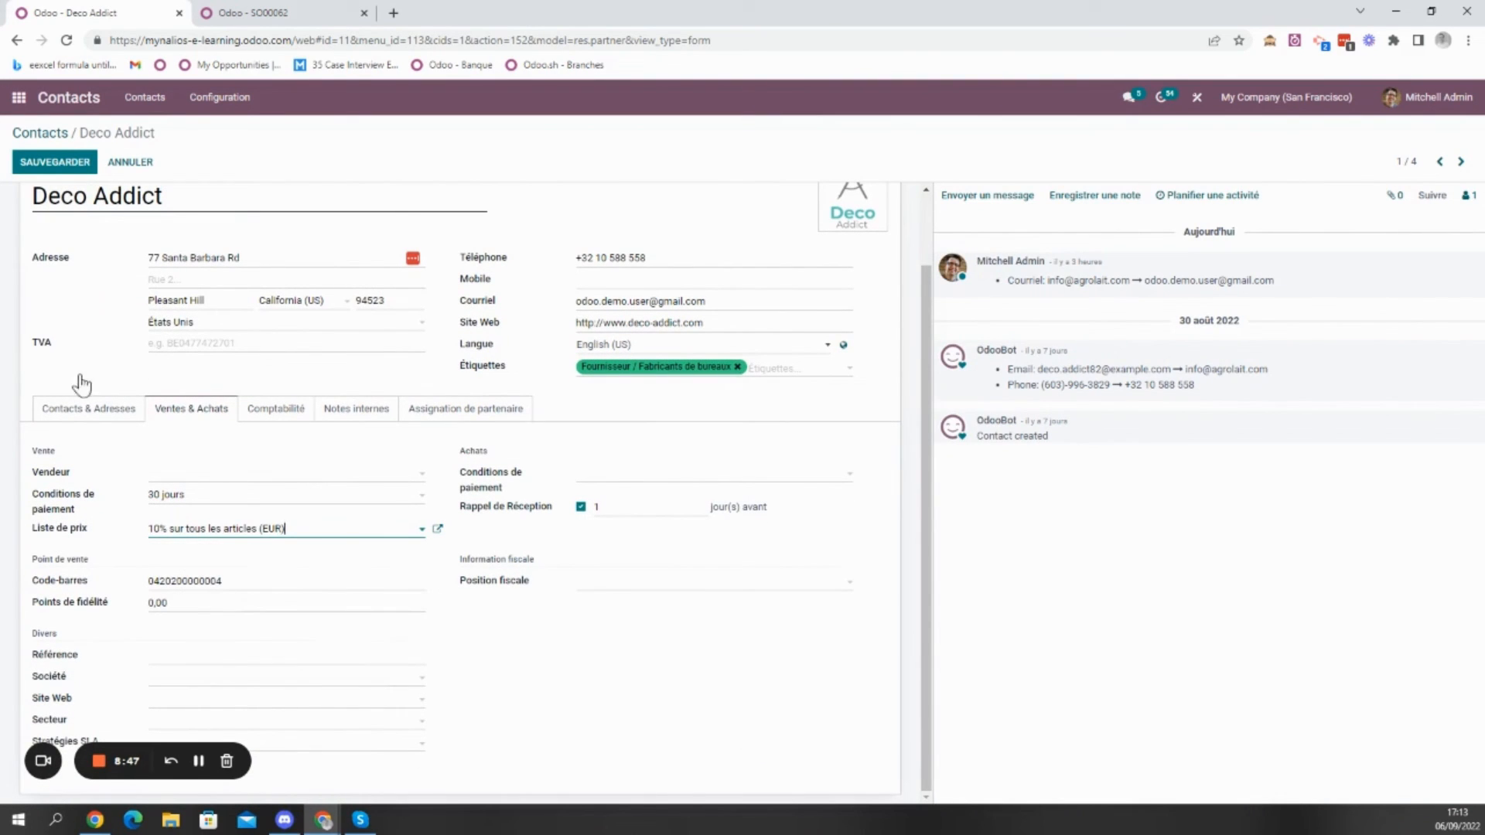
pyautogui.click(41, 167)
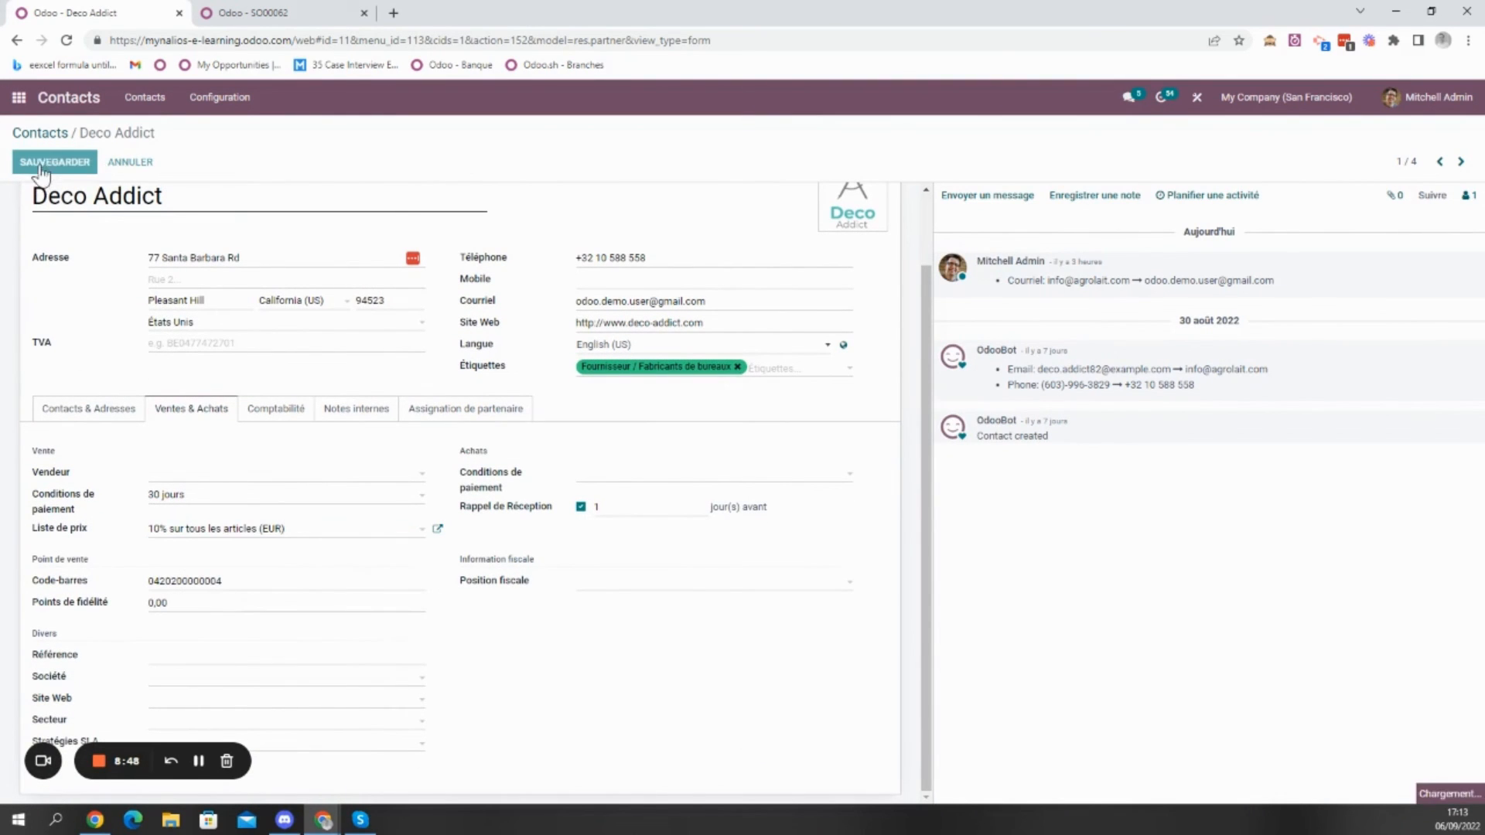
# - Create a new quotation in the Sales app with Deco Addict as the customer, dismissing the password manager's address prompt
pyautogui.click(18, 96)
pyautogui.click(1448, 112)
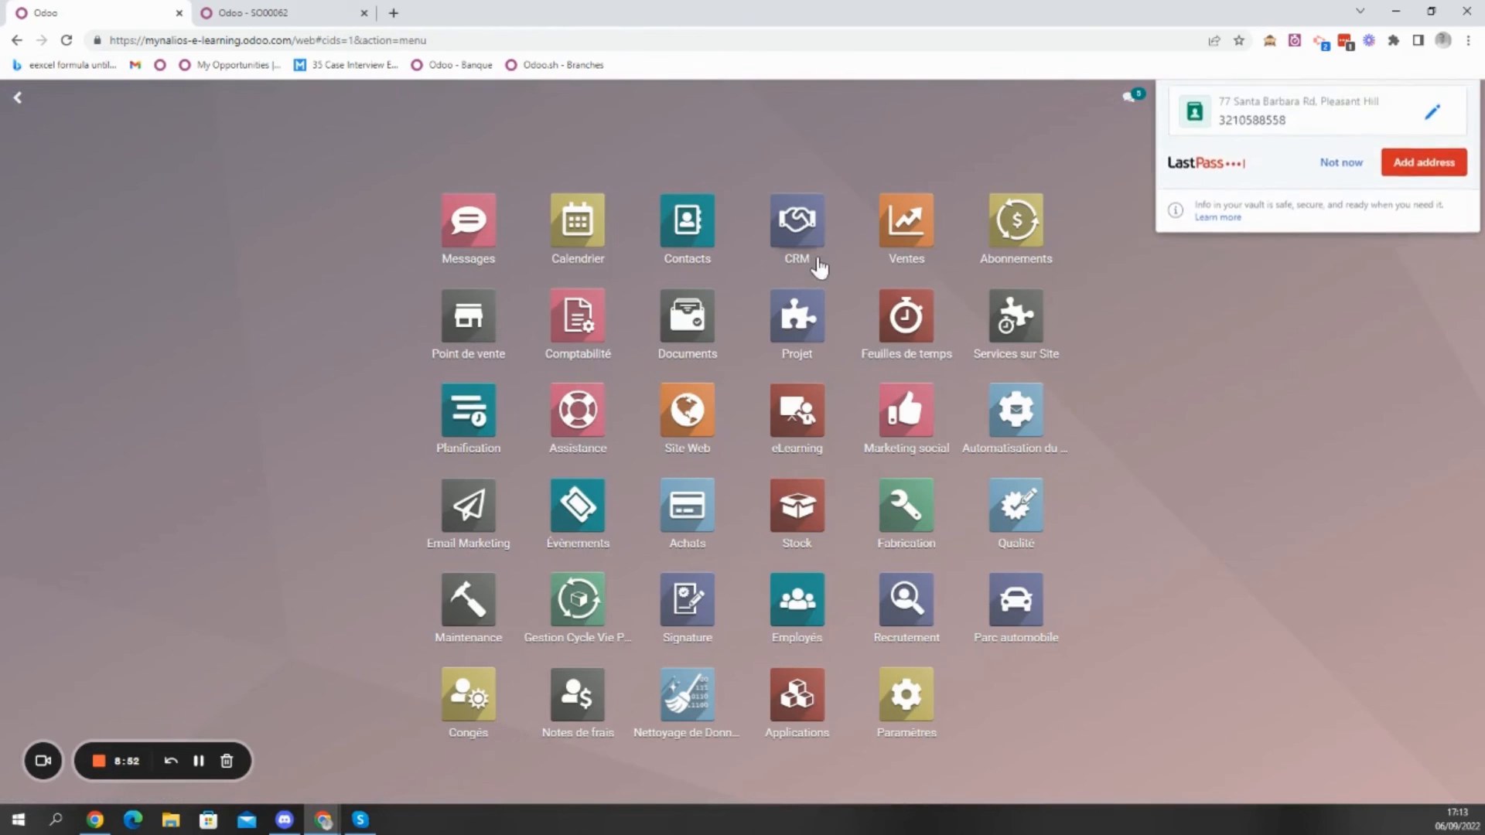
pyautogui.click(911, 230)
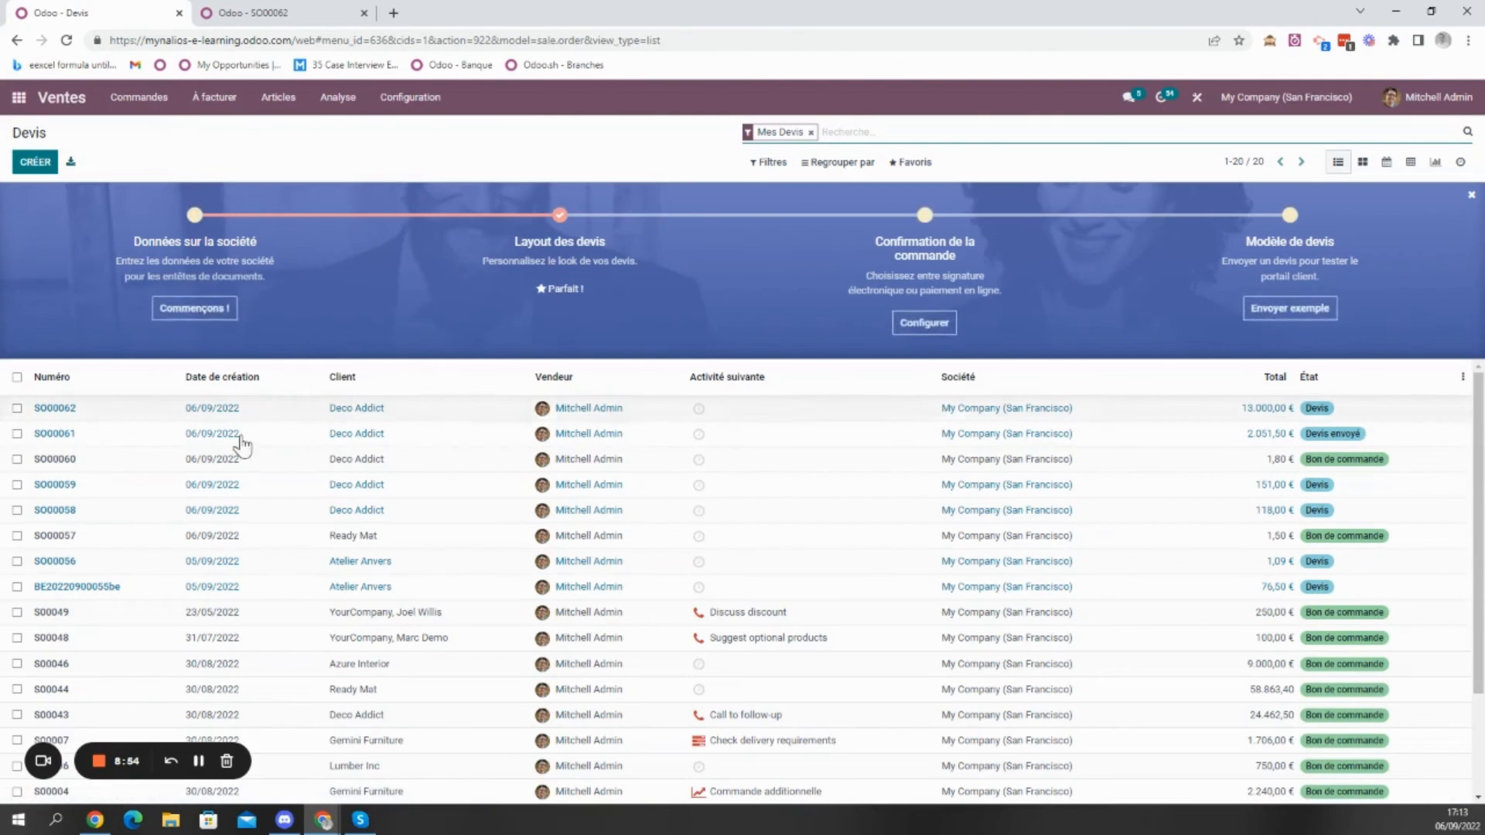
pyautogui.click(36, 166)
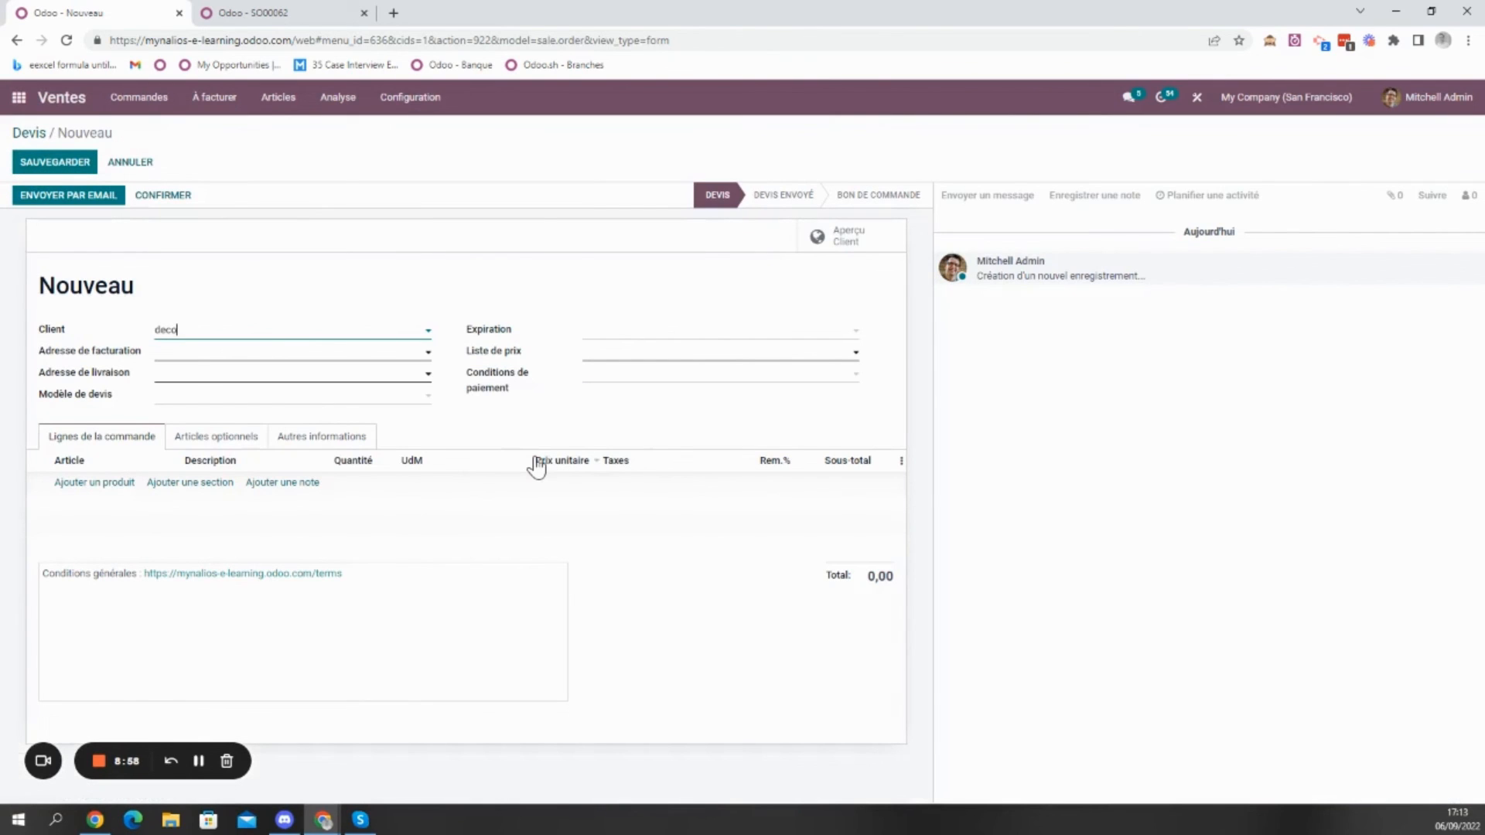
pyautogui.write('deco')
pyautogui.press('Return')
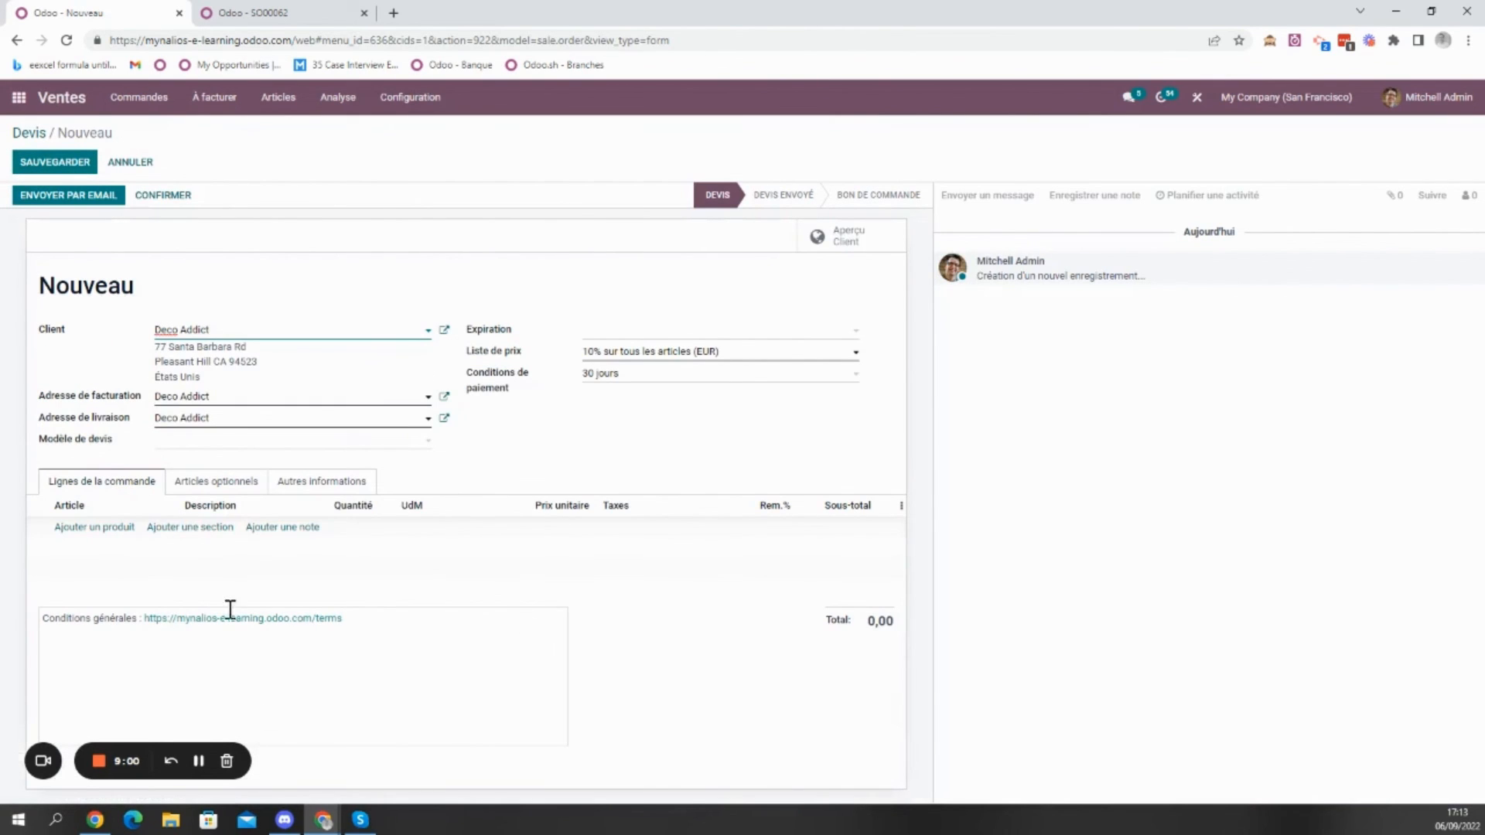
# - Add the three-seat sofa (FURN_8999) as an order line on the new quotation
pyautogui.click(85, 529)
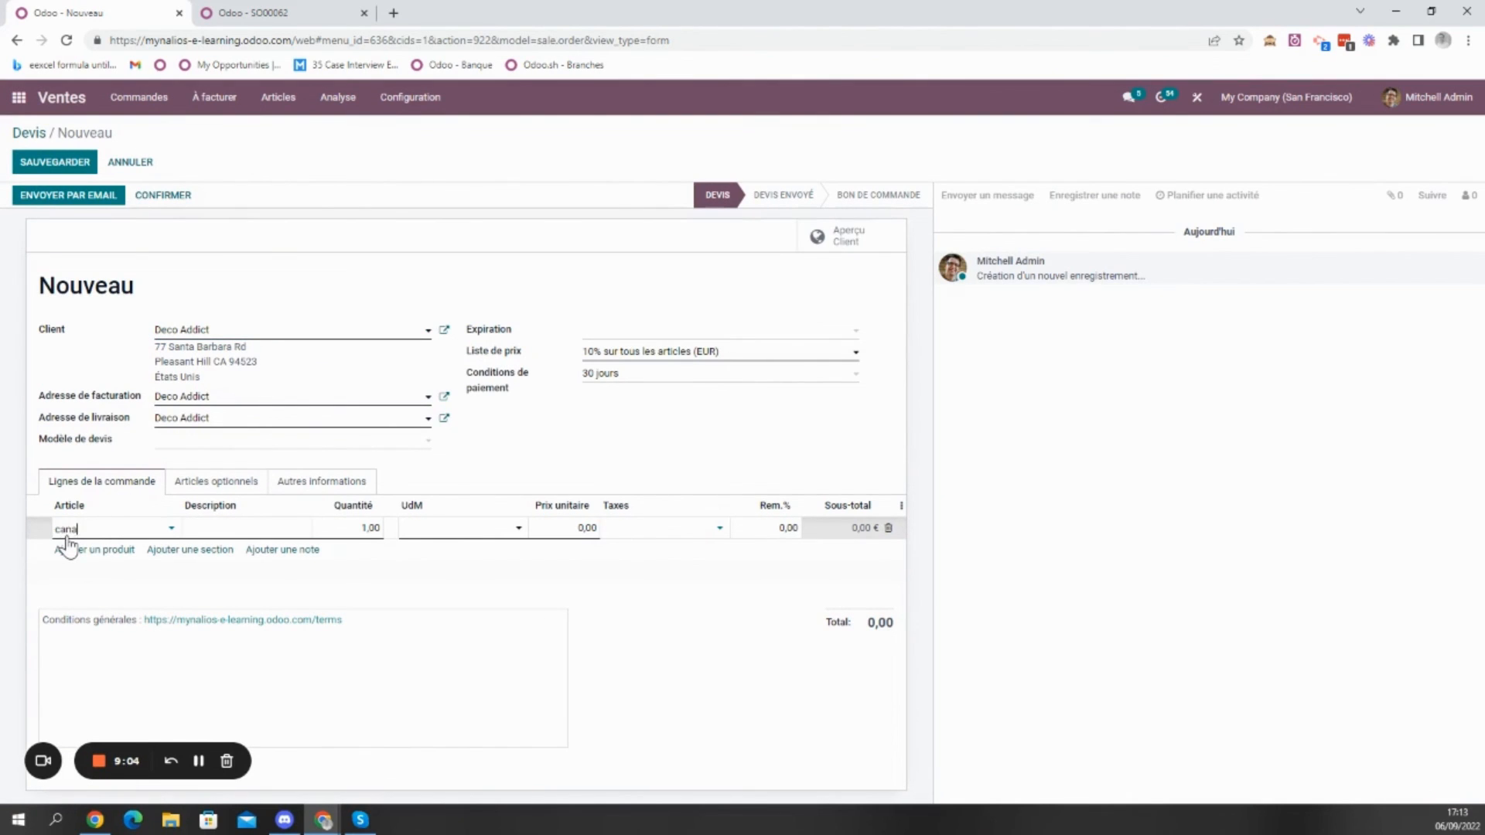
pyautogui.write('cana')
pyautogui.press('Return')
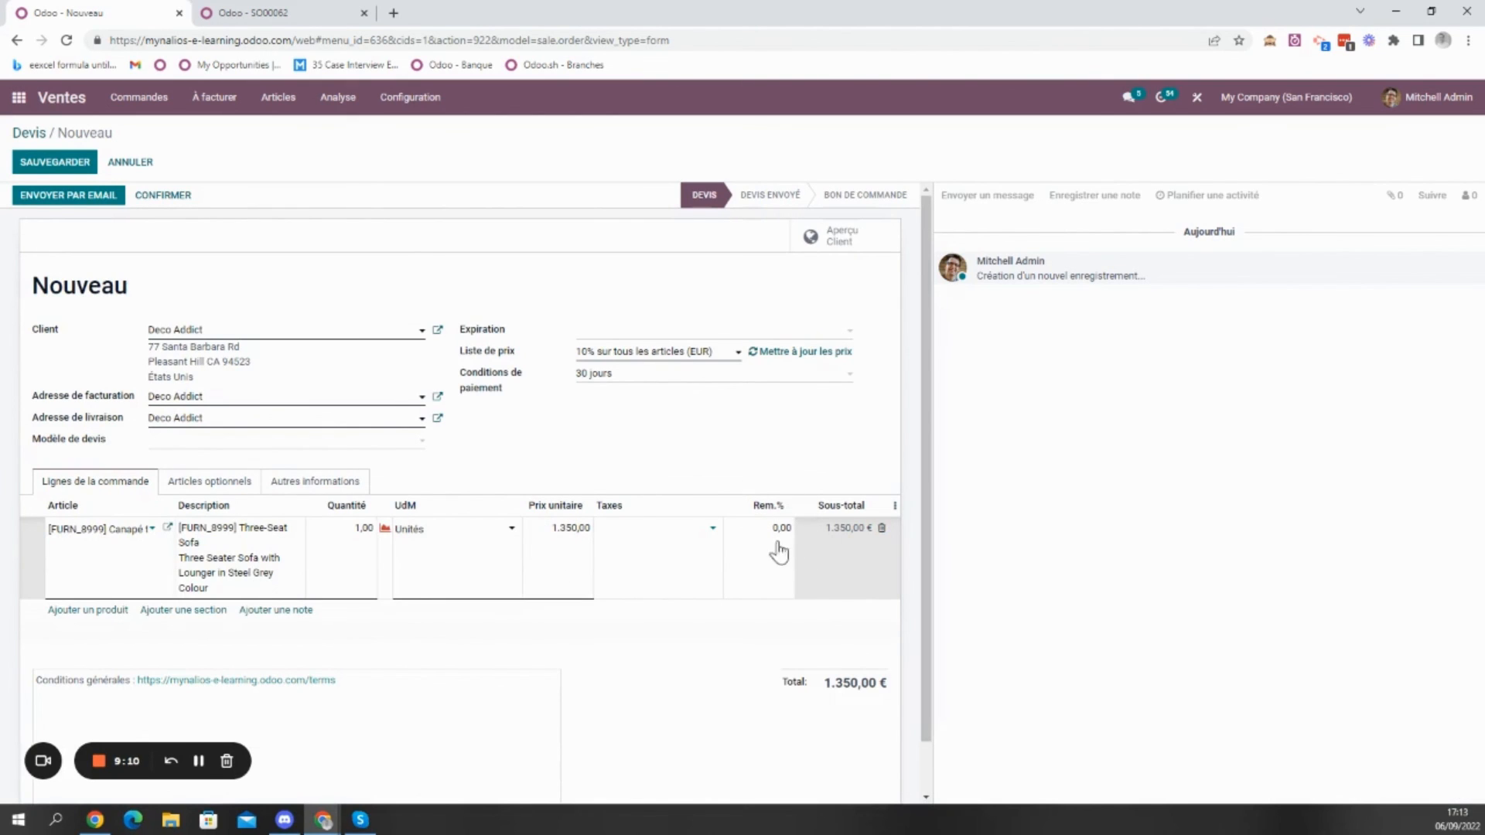
# - Open the list of price lists in the Sales app in the other browser tab, reloading the page on the way
pyautogui.click(282, 17)
pyautogui.click(18, 97)
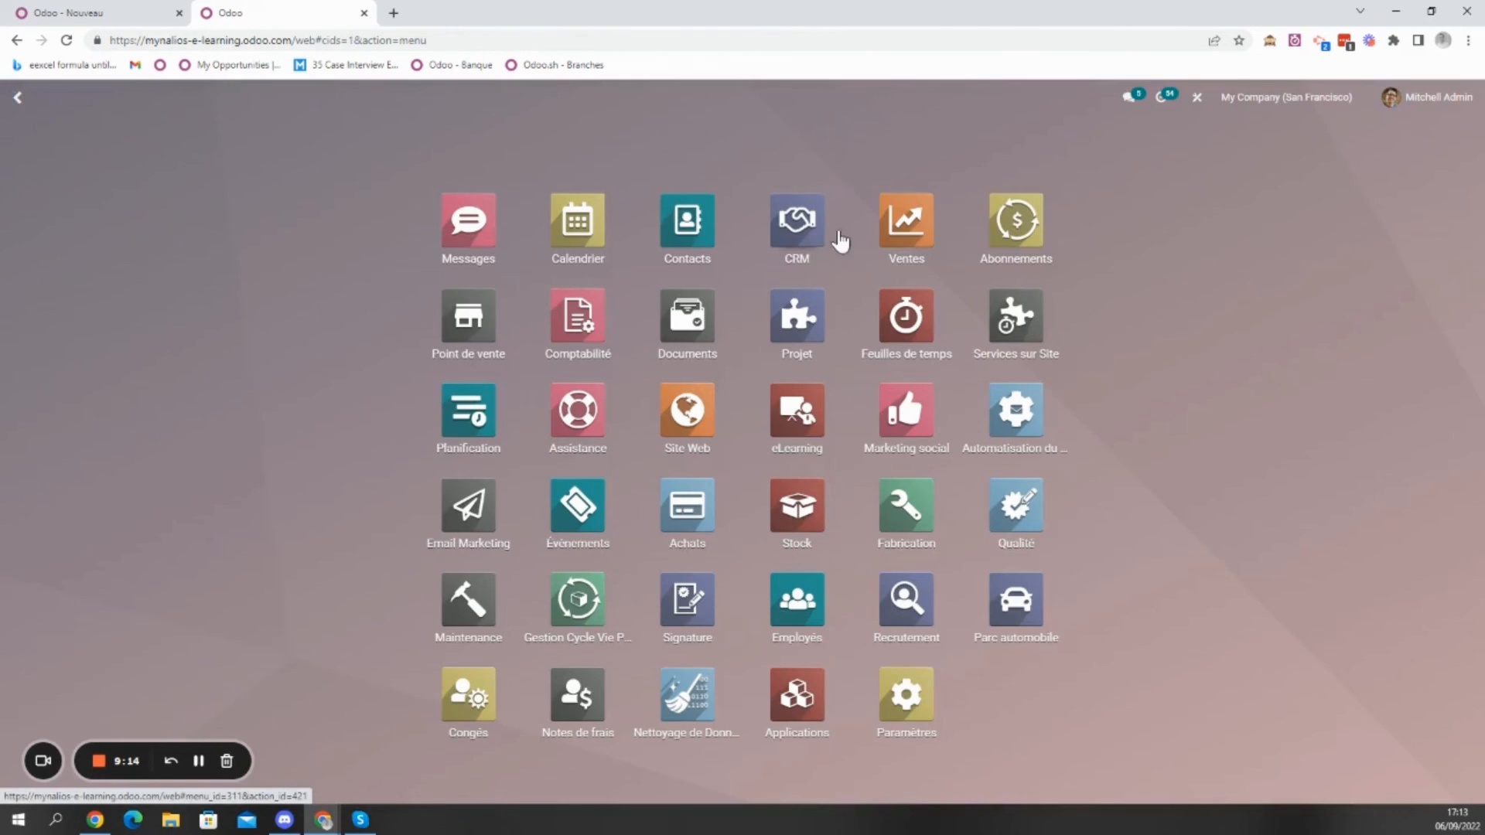
pyautogui.click(906, 225)
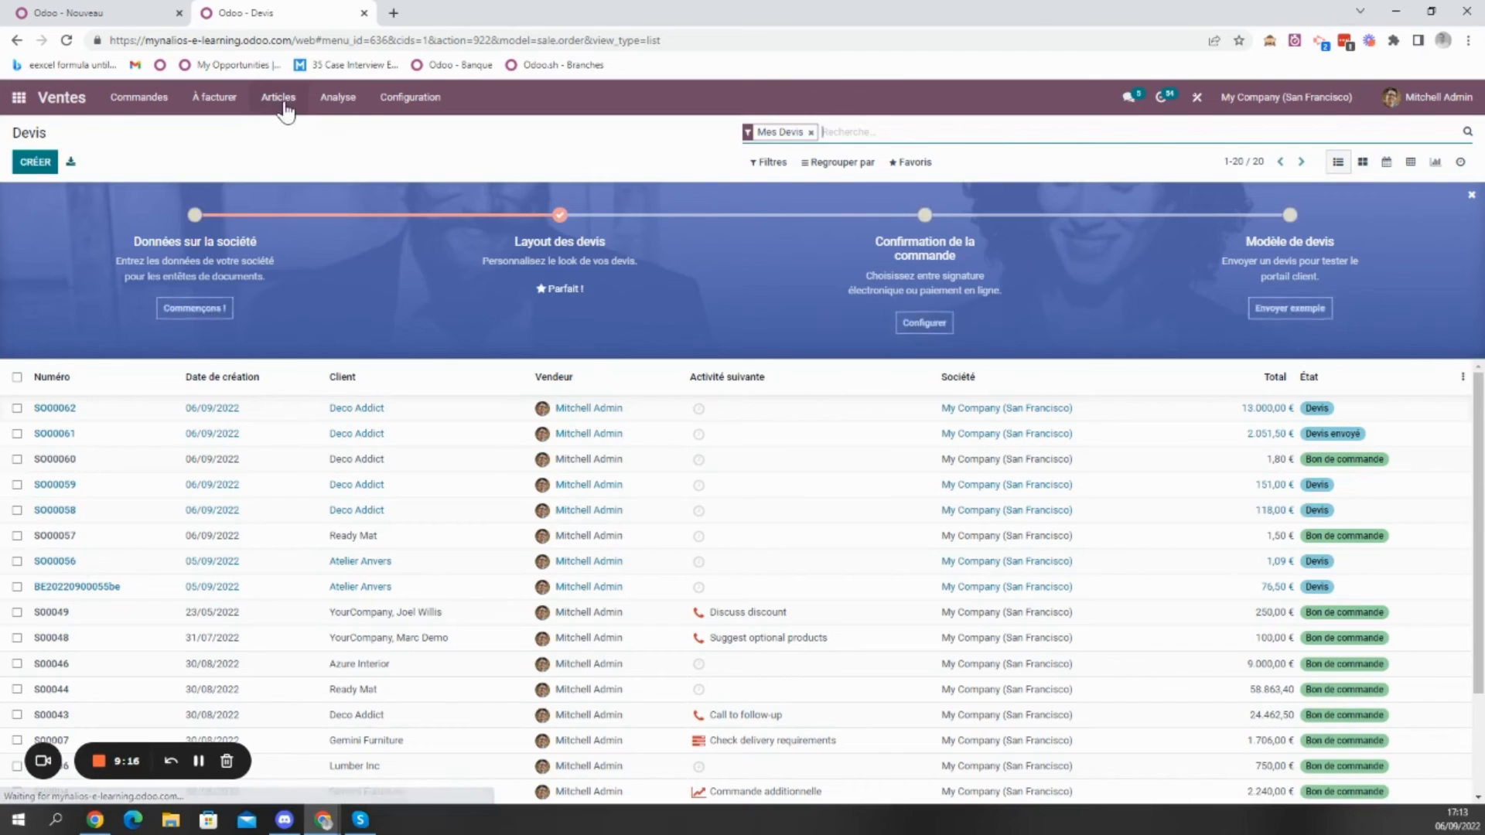
pyautogui.click(284, 104)
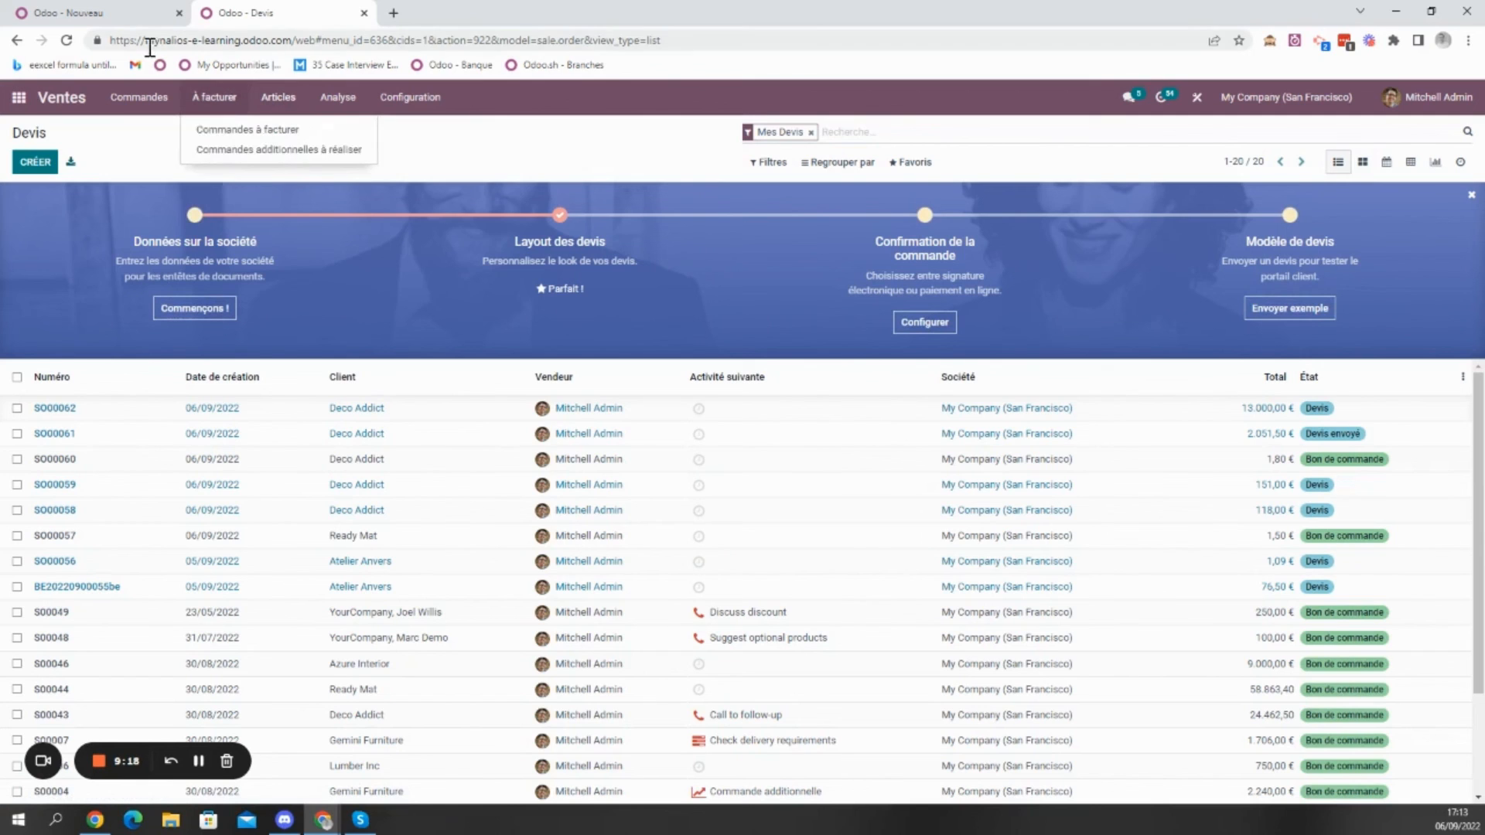
pyautogui.click(188, 40)
pyautogui.press('Return')
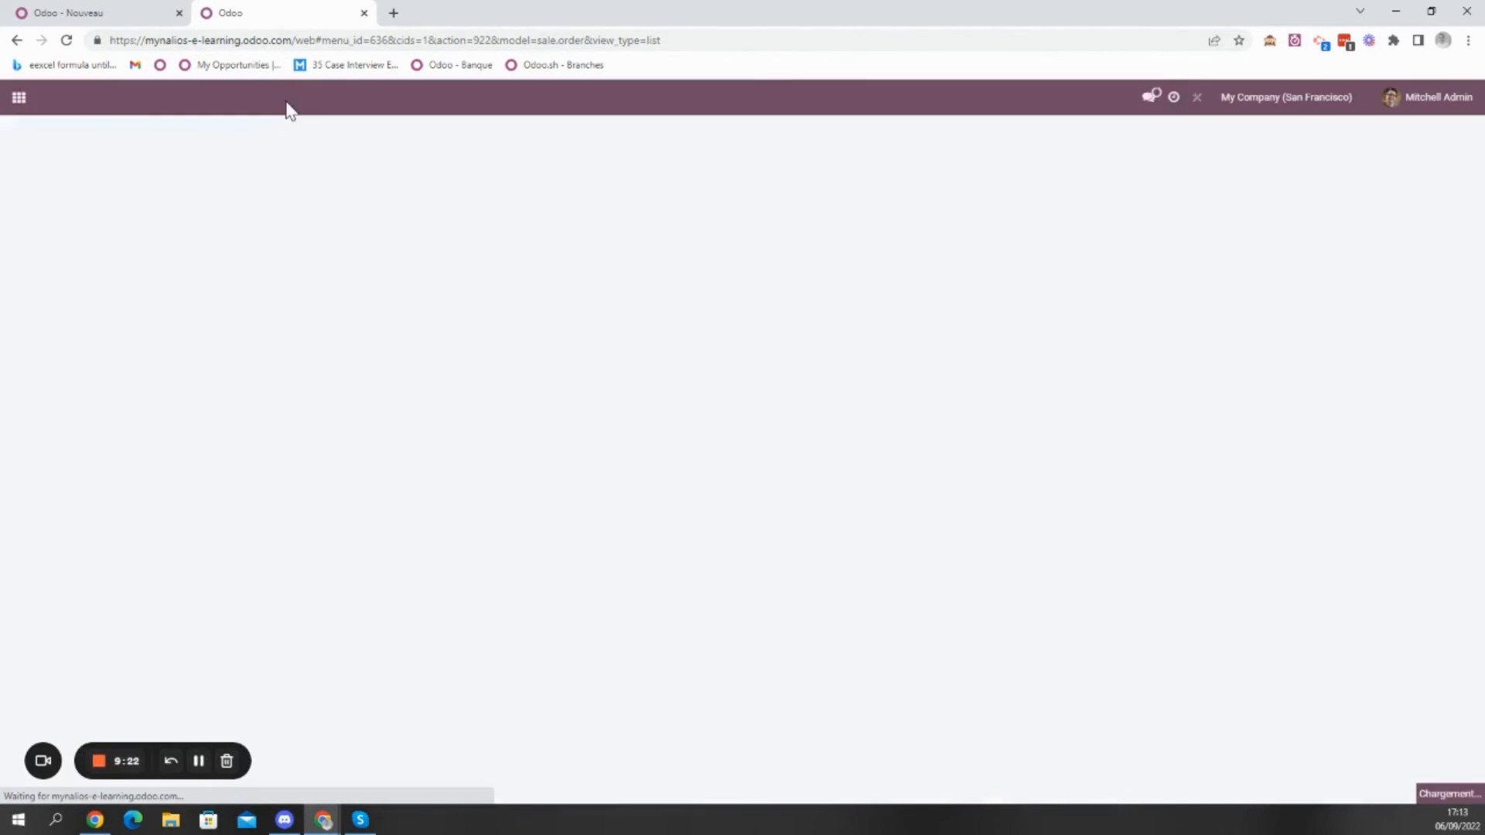
pyautogui.click(287, 102)
pyautogui.click(288, 171)
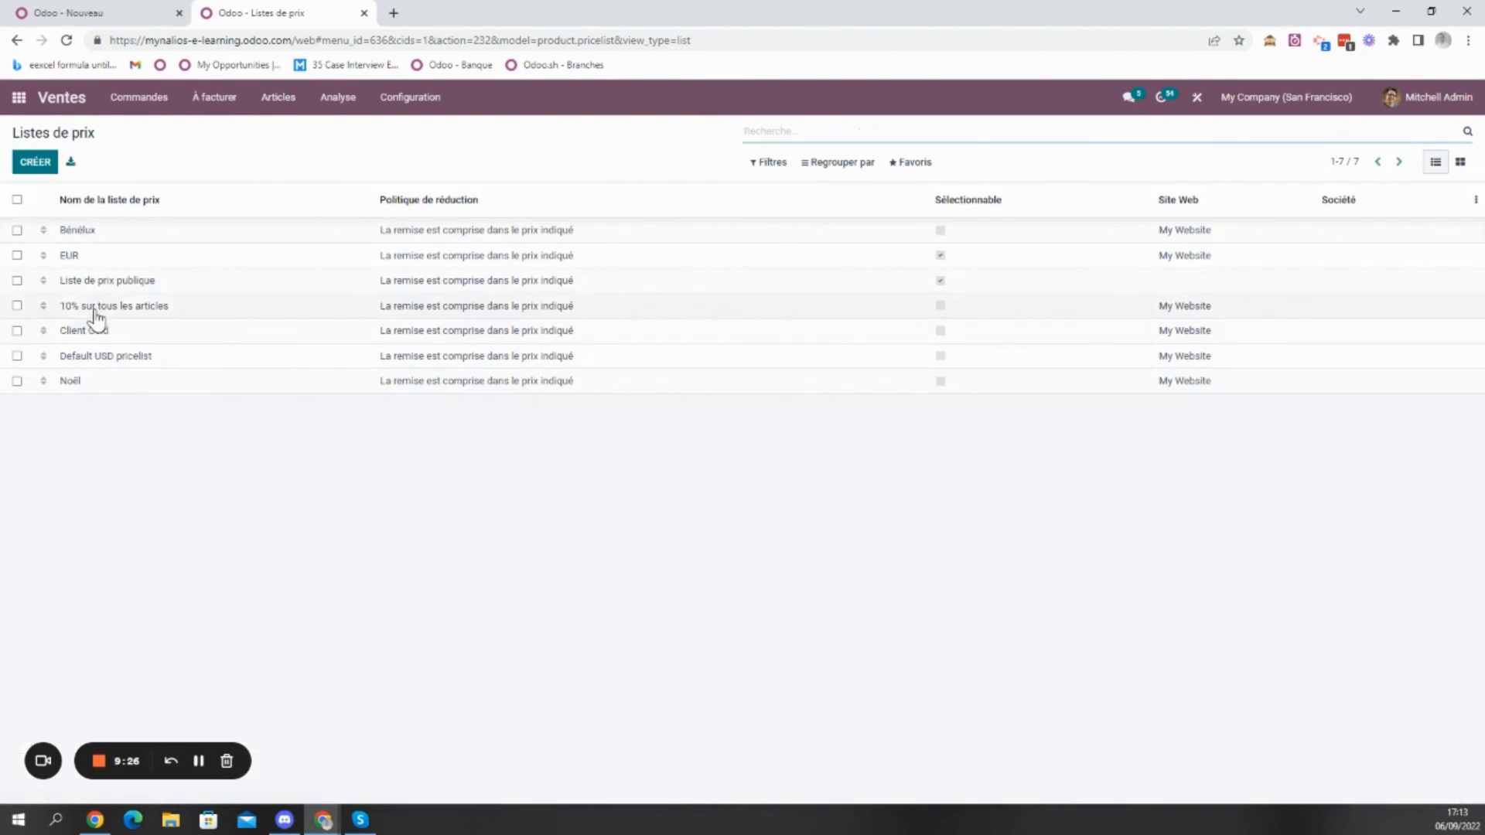
# - Set the discount policy of the "10% sur tous les articles" price list to "Afficher le prix public et la remise au client" and save
pyautogui.click(94, 307)
pyautogui.click(435, 315)
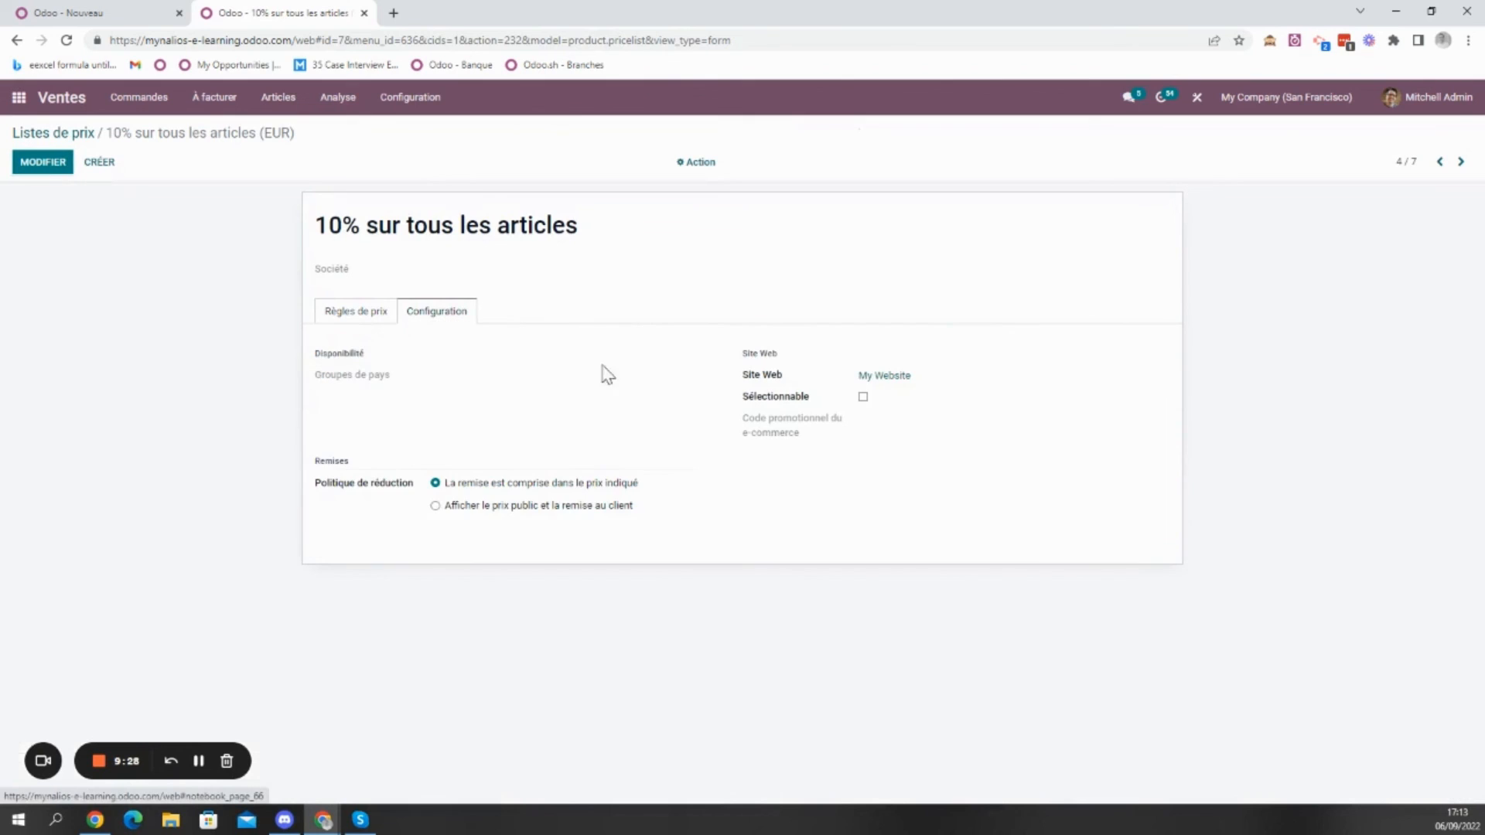
pyautogui.click(17, 170)
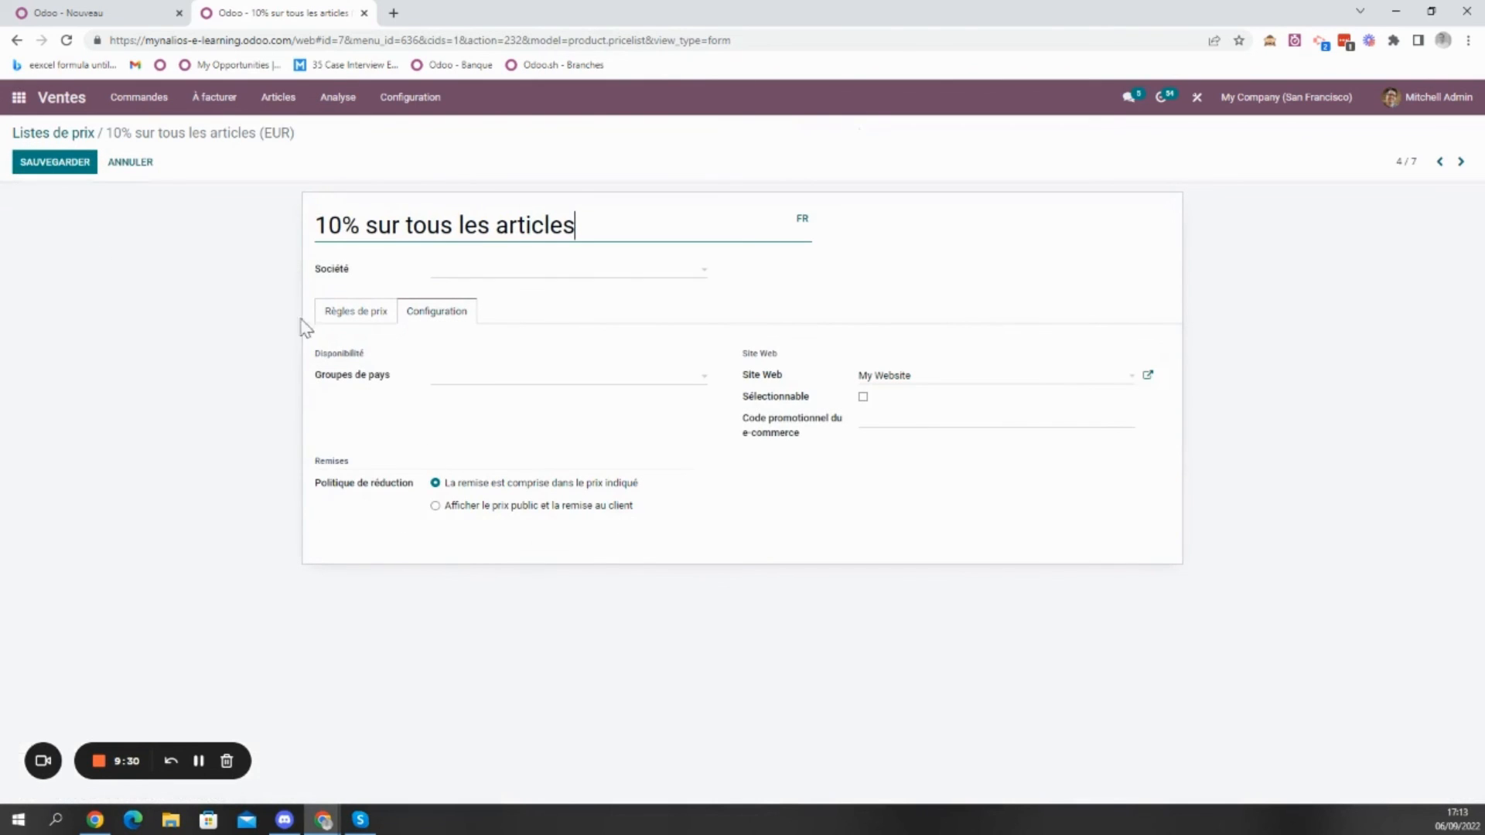
pyautogui.click(548, 520)
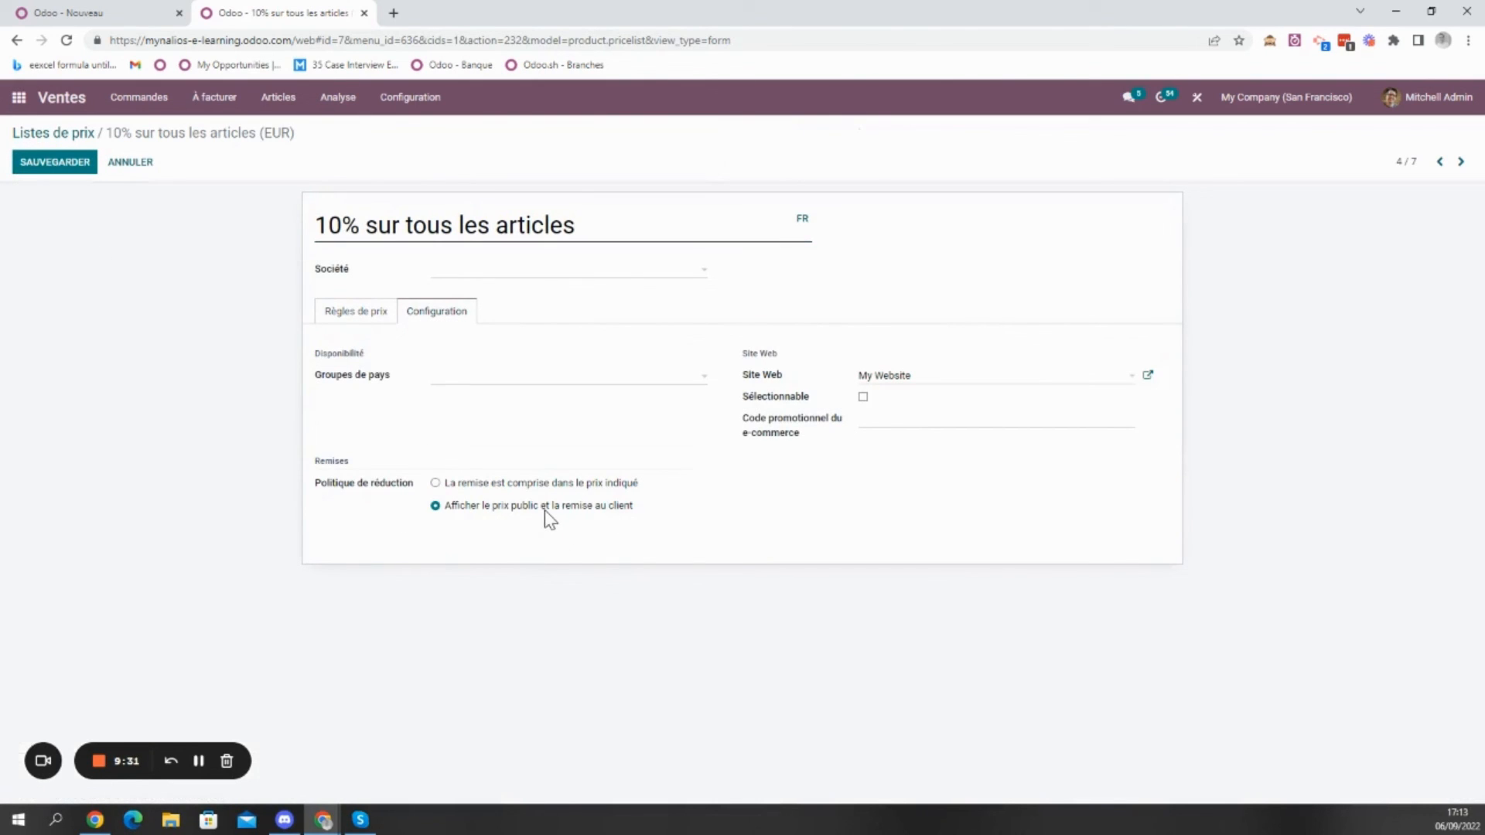
pyautogui.click(87, 165)
# - Return to the new Deco Addict quotation and update its unit prices from the selected price list, confirming the recalculation
pyautogui.click(119, 17)
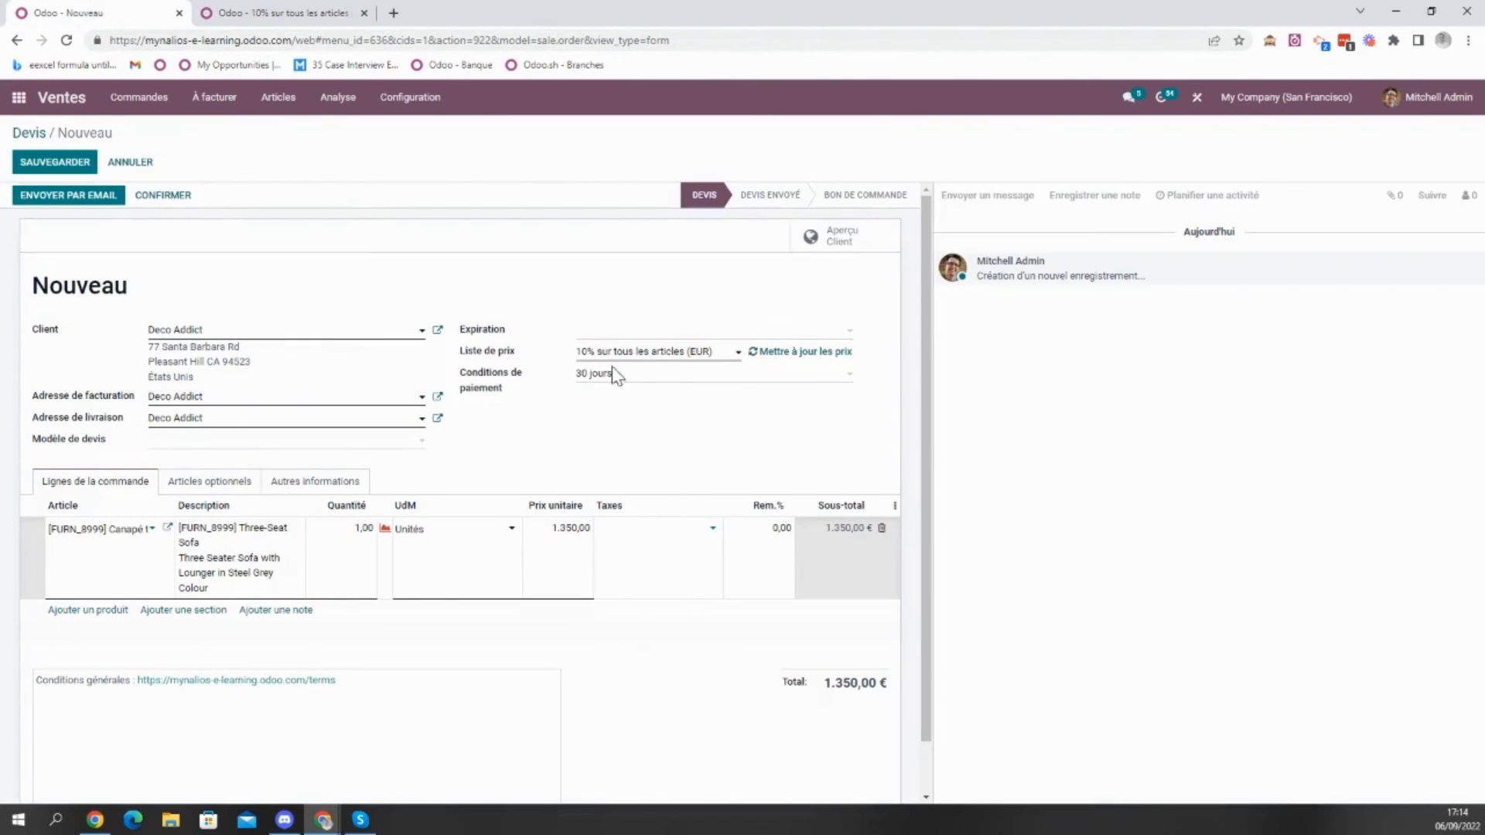
pyautogui.click(777, 354)
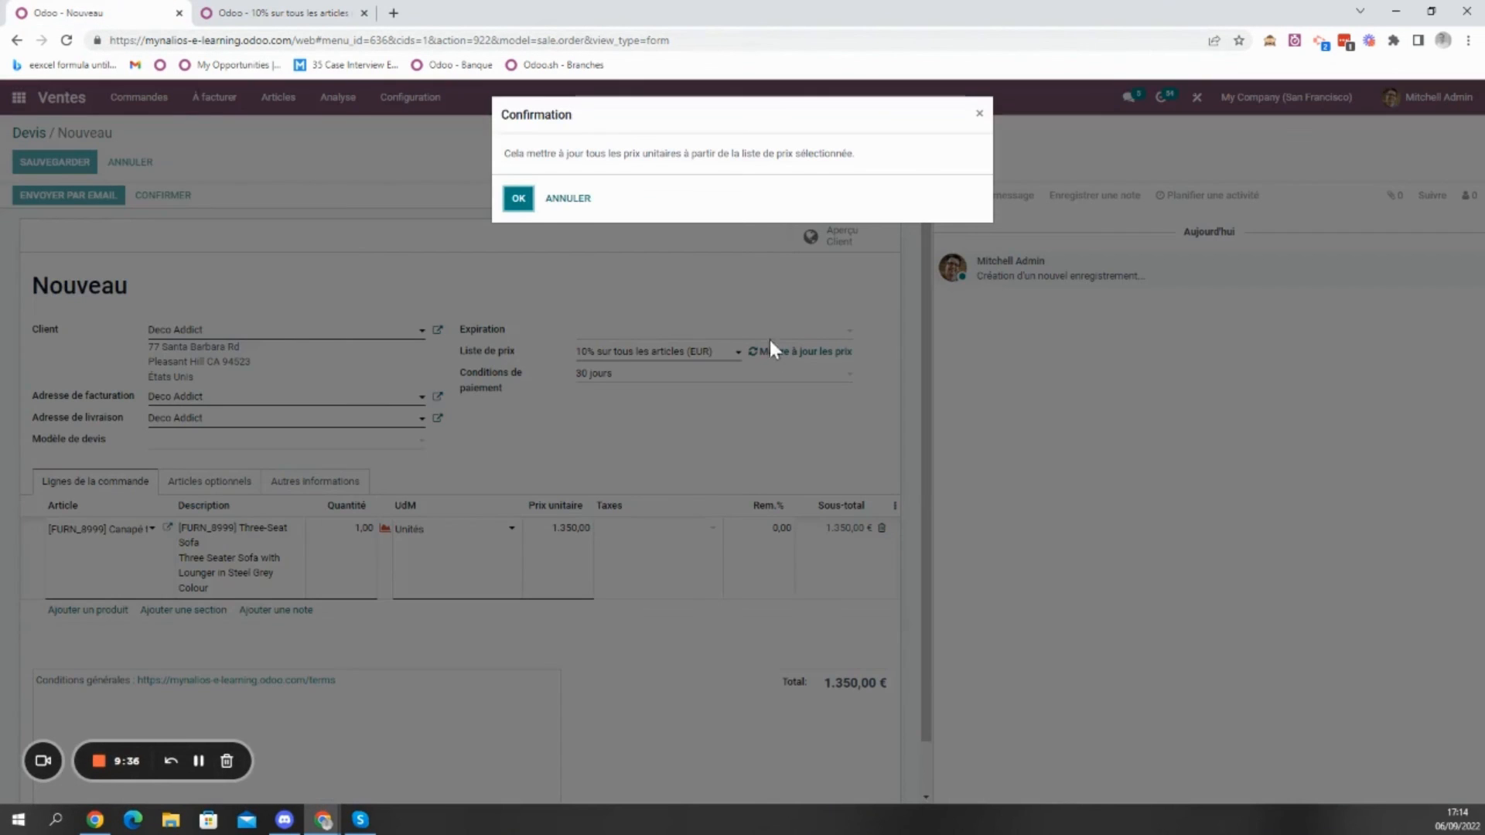
pyautogui.click(515, 202)
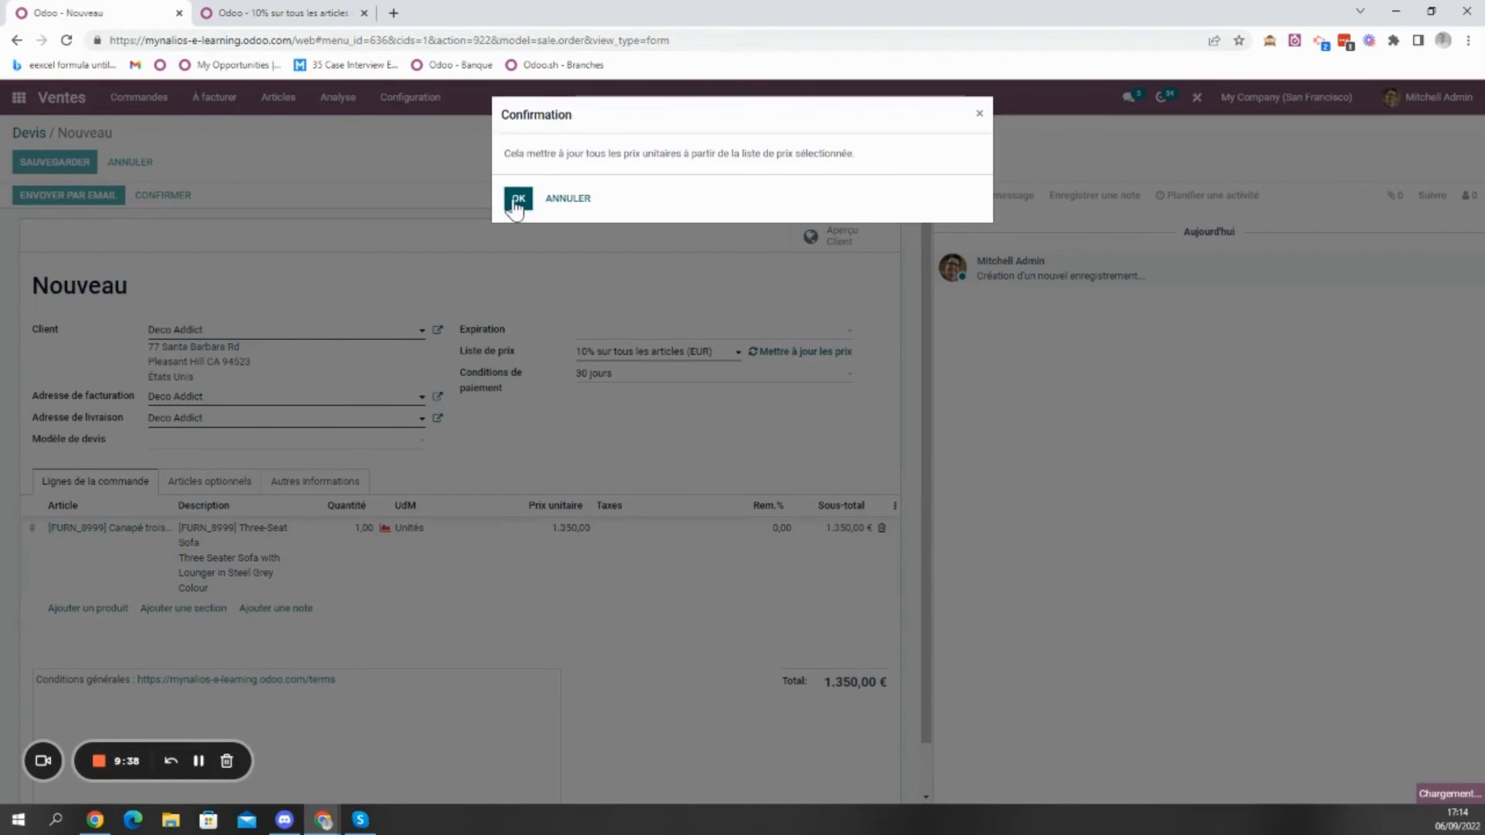